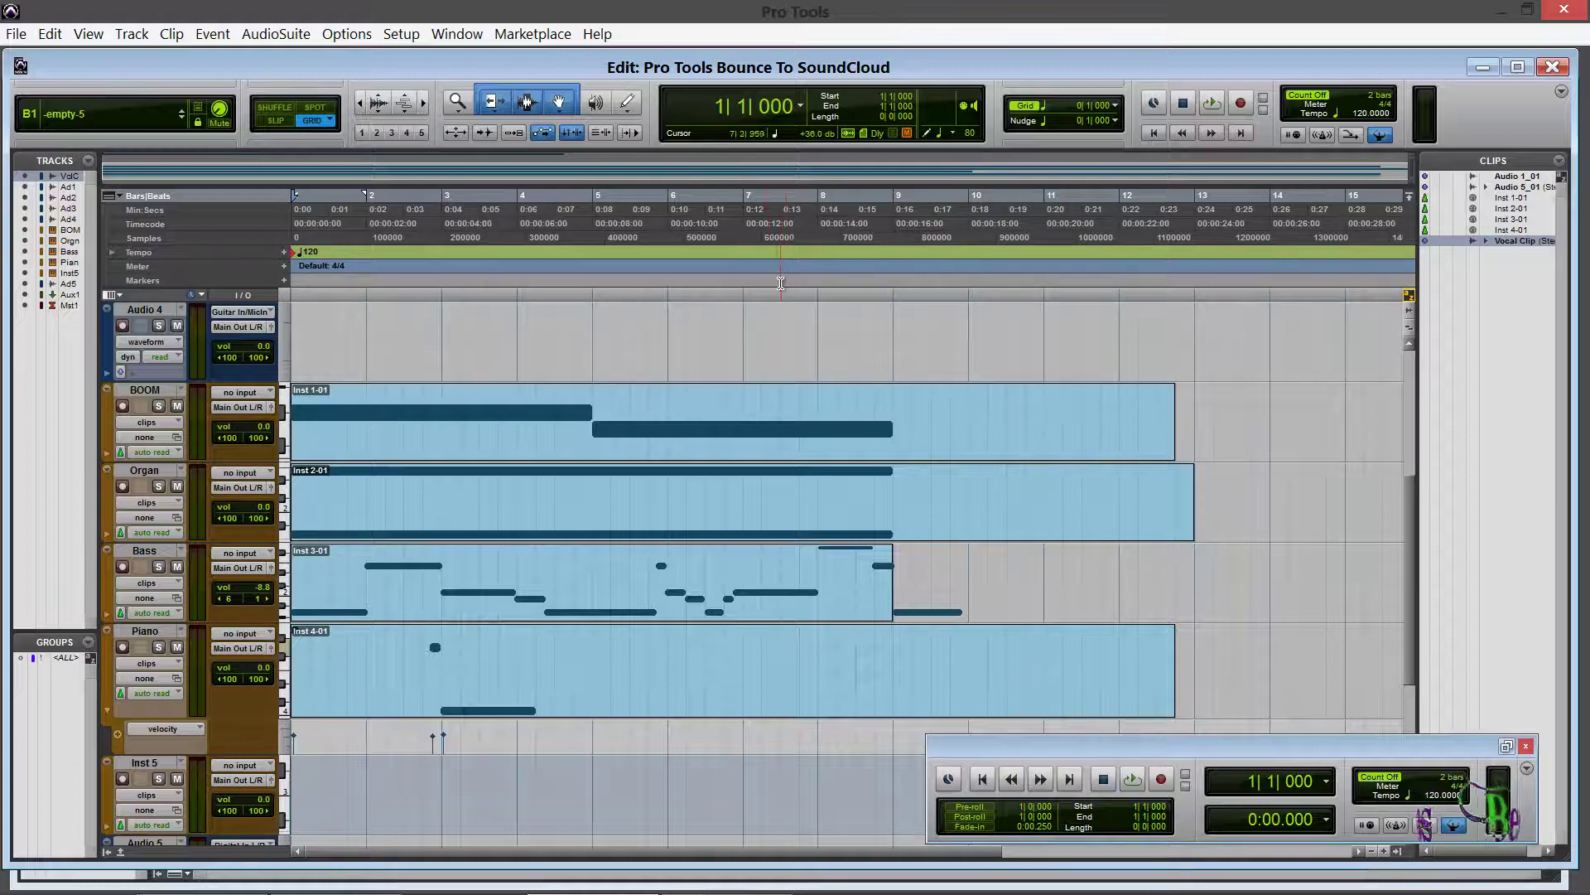
# - View the Pro Tools version information from the Help menu, then dismiss the splash screen
pyautogui.click(533, 33)
pyautogui.moveTo(597, 33)
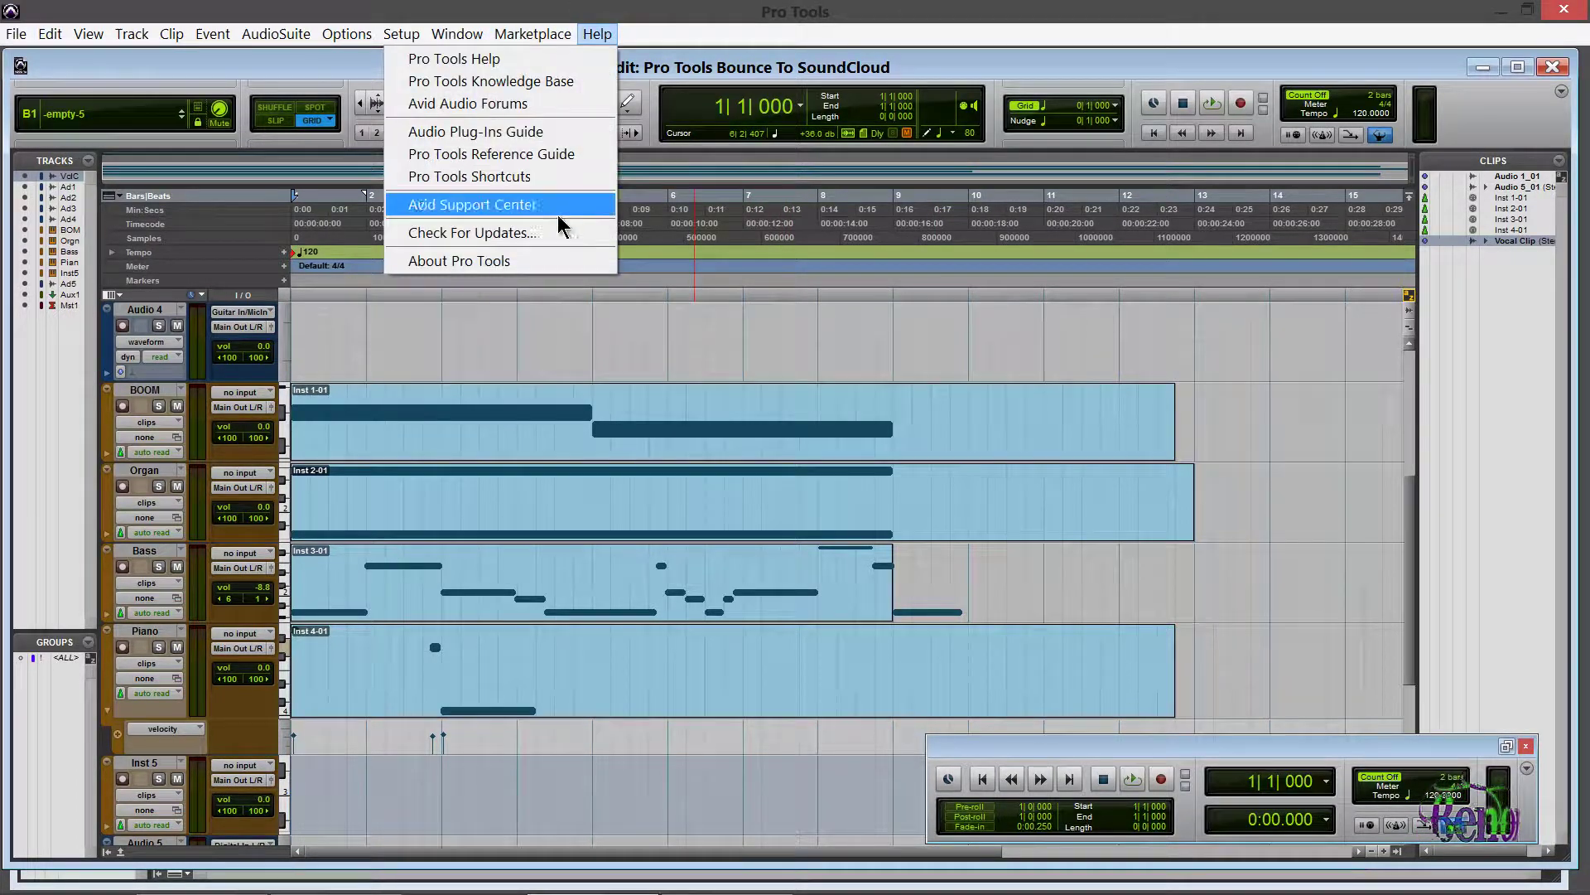
pyautogui.click(555, 260)
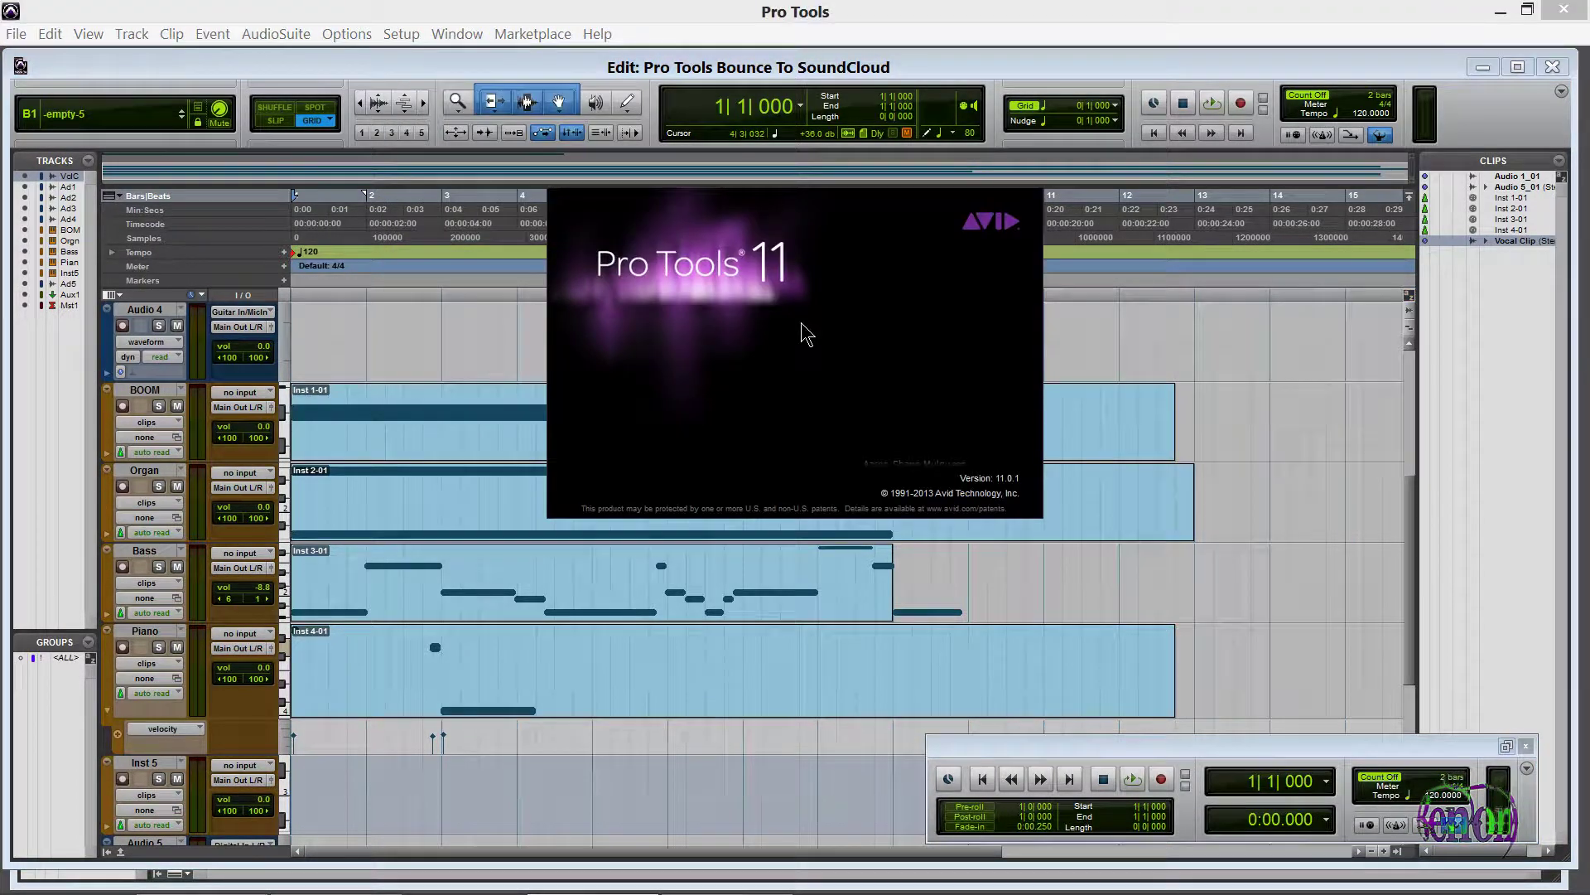
pyautogui.click(915, 344)
# - Open Bounce to Disk, review the sharing destinations, keep None, and cancel the bounce
pyautogui.click(16, 35)
pyautogui.moveTo(88, 300)
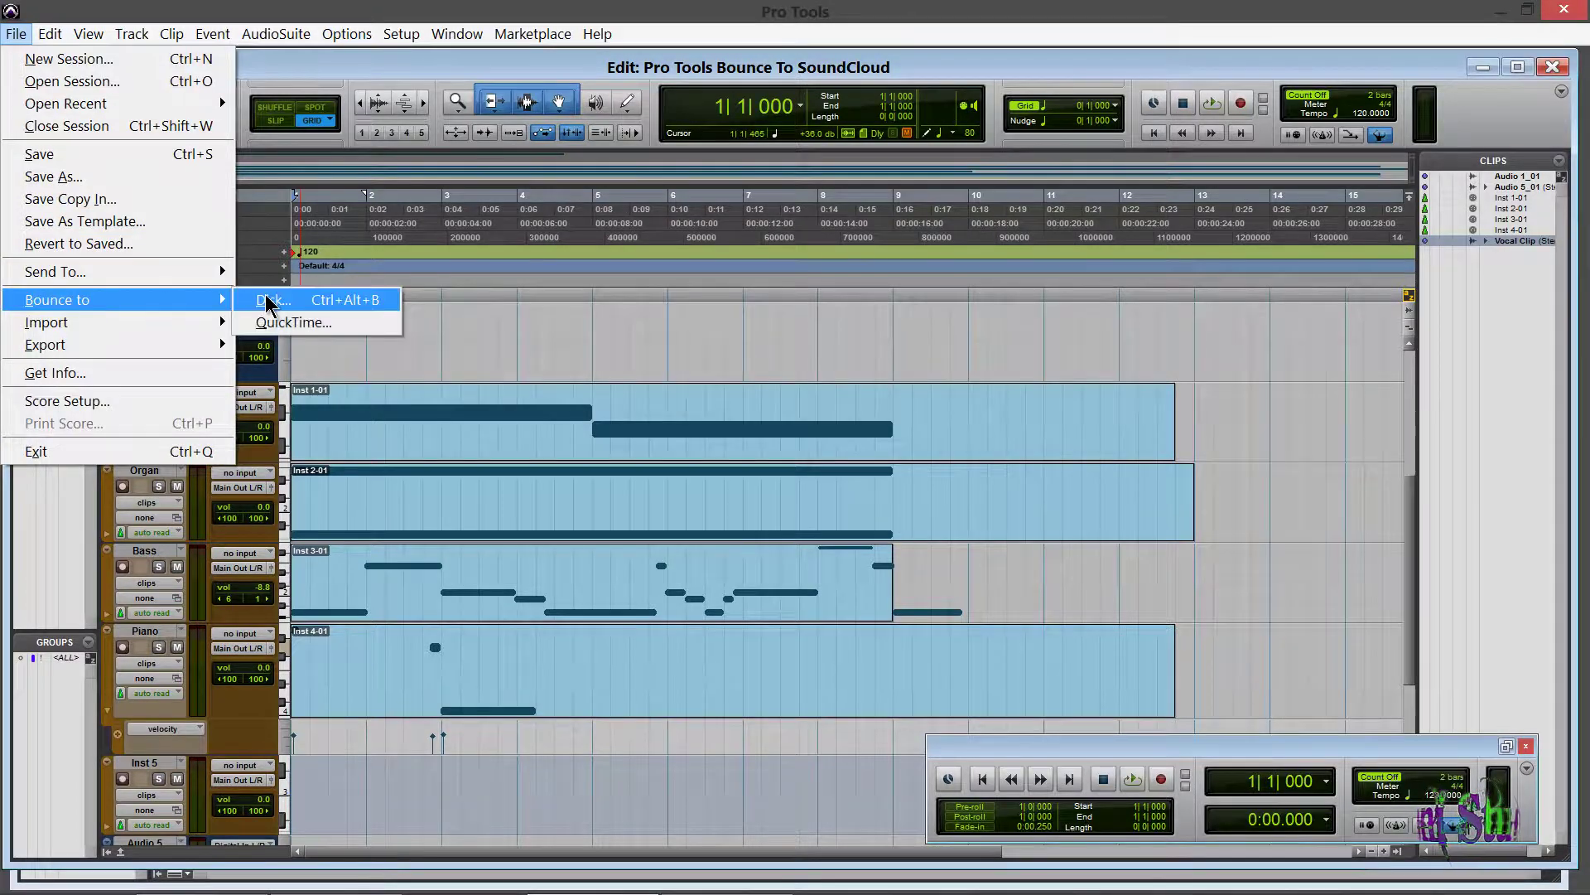
pyautogui.click(269, 301)
pyautogui.click(779, 395)
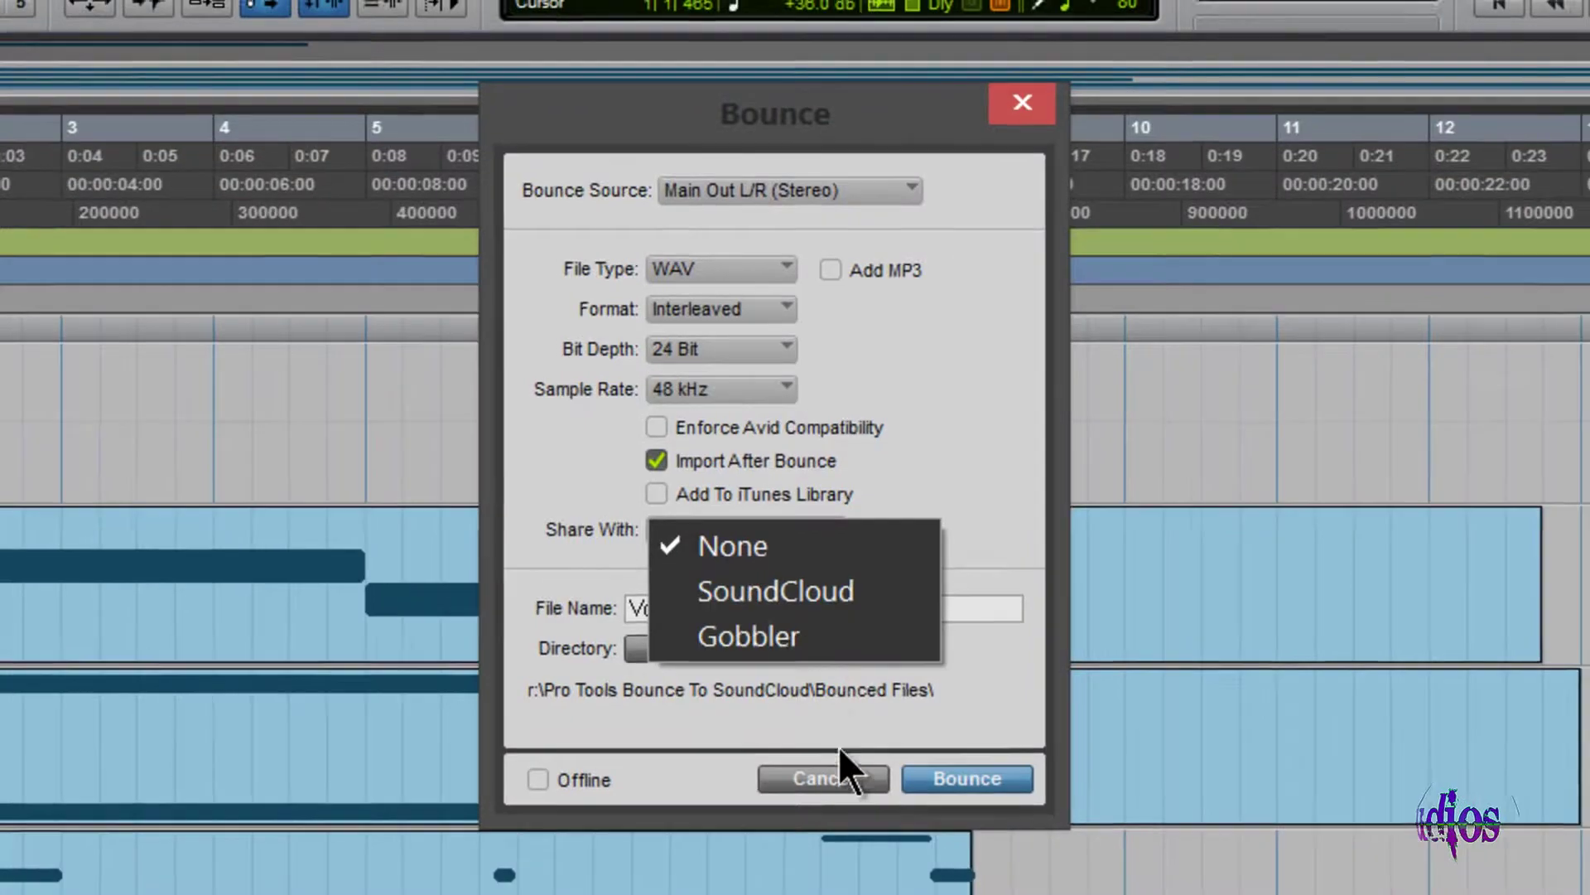
pyautogui.click(823, 790)
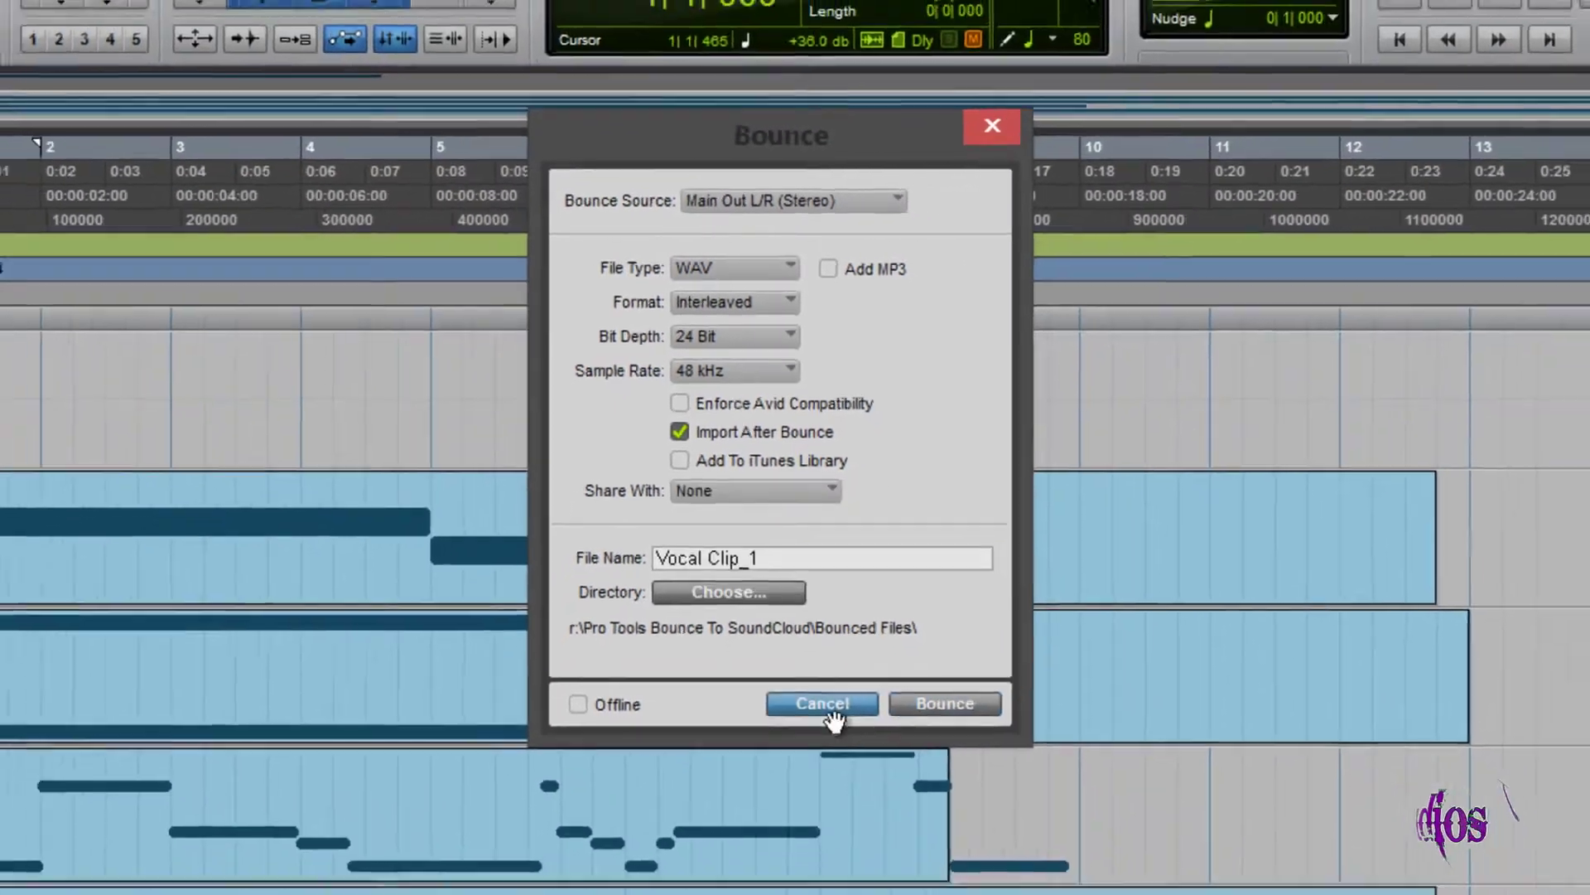
pyautogui.click(824, 791)
pyautogui.scroll(-2, 419, 659)
pyautogui.scroll(2, 406, 539)
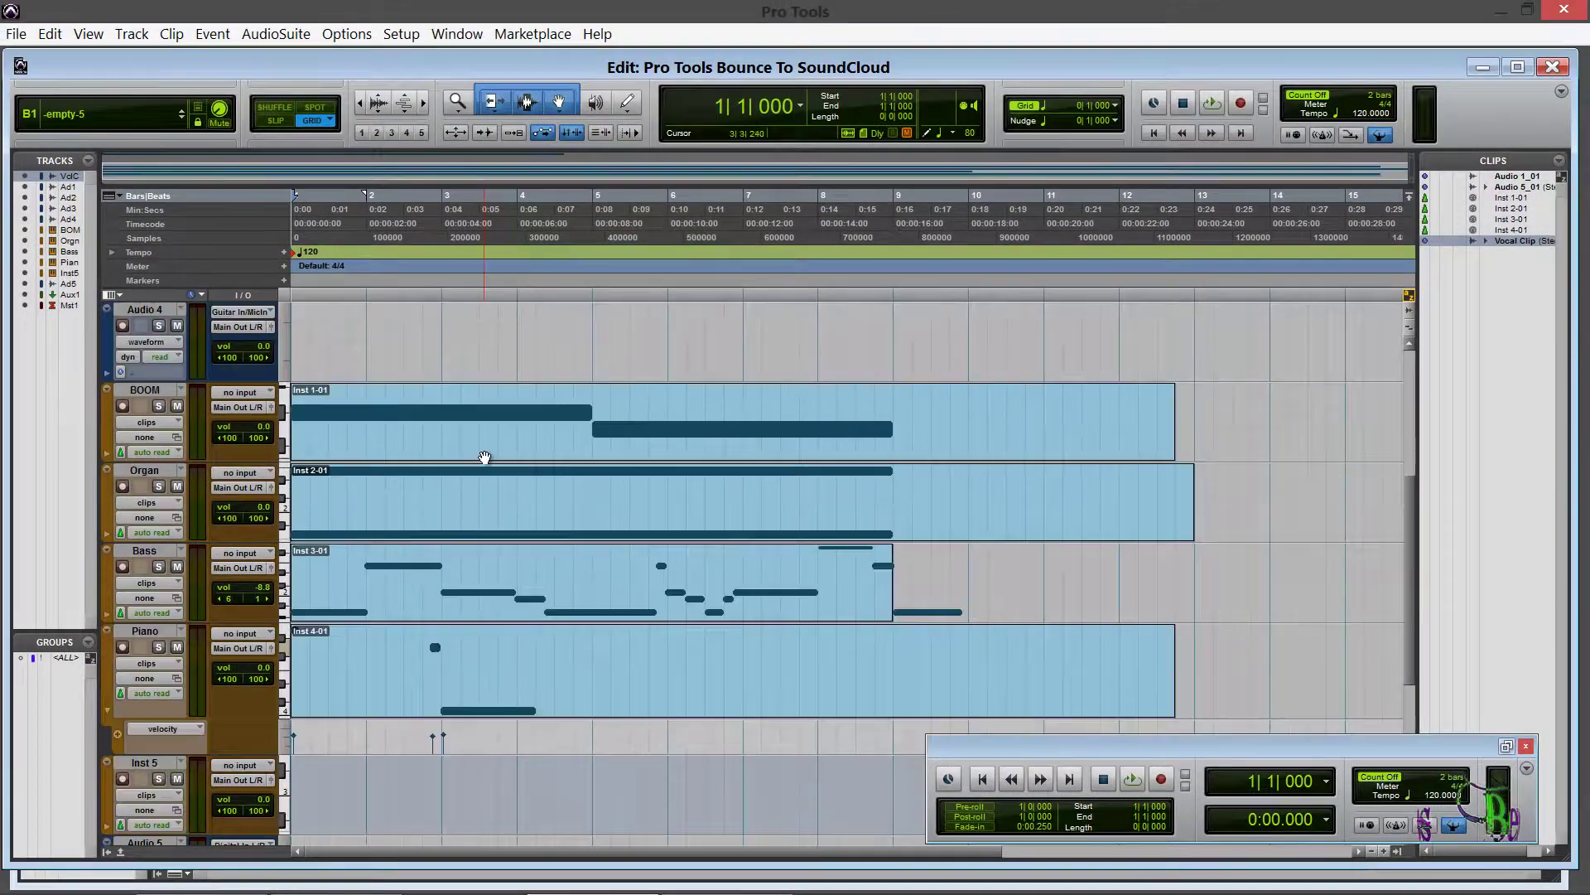
# - In the mixer, view the BOOM, DB-33, Vacuum and Mini Grand instrument plugins
pyautogui.hotkey('ctrl', '=')
pyautogui.click(516, 189)
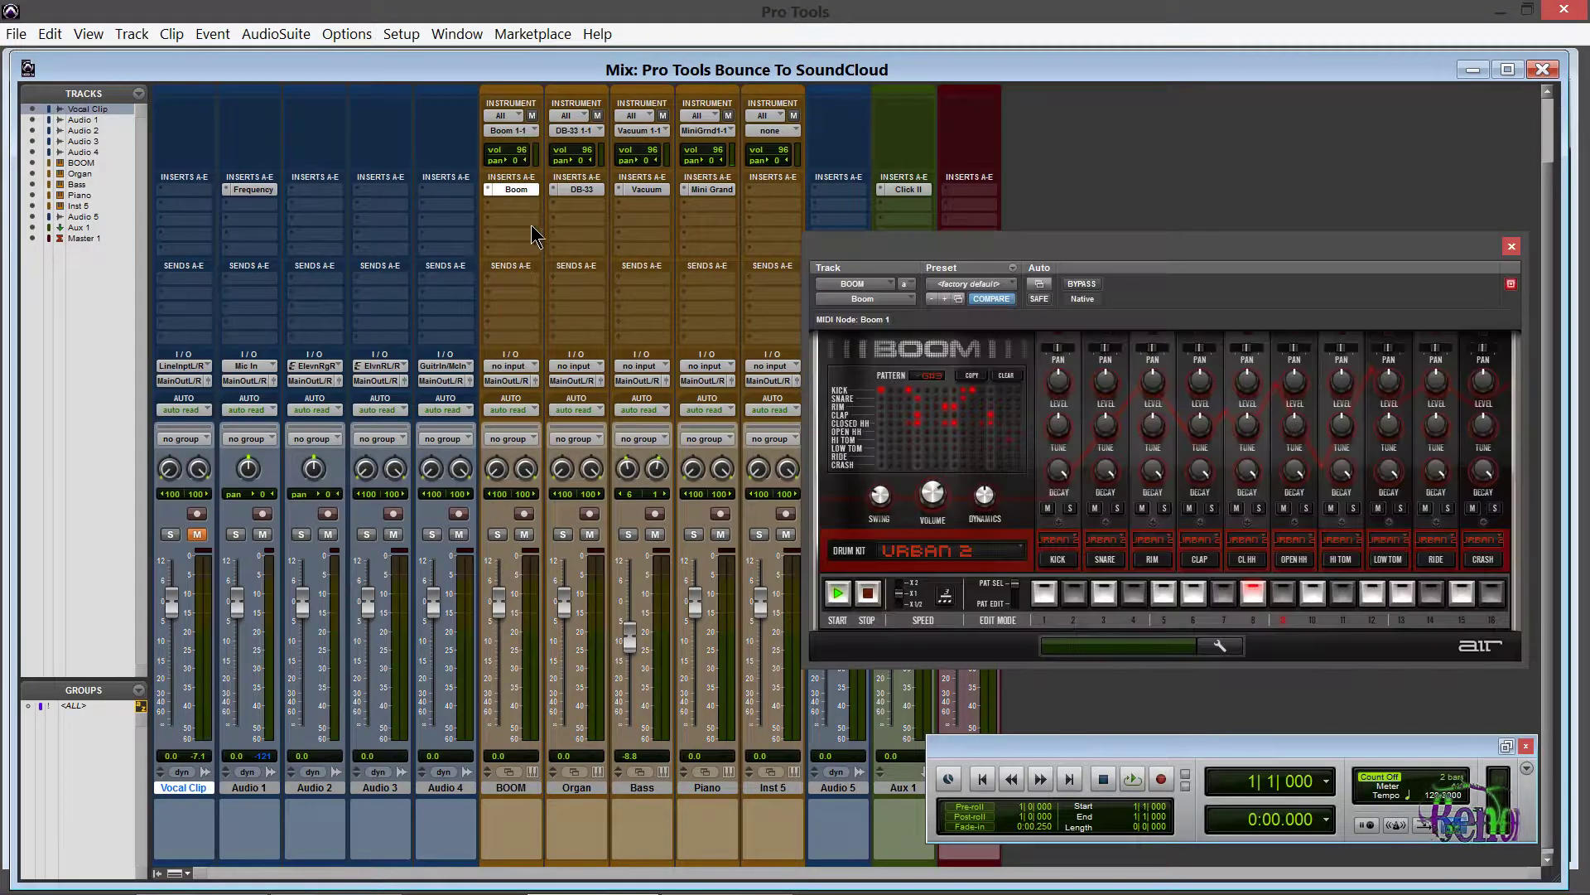
pyautogui.click(564, 189)
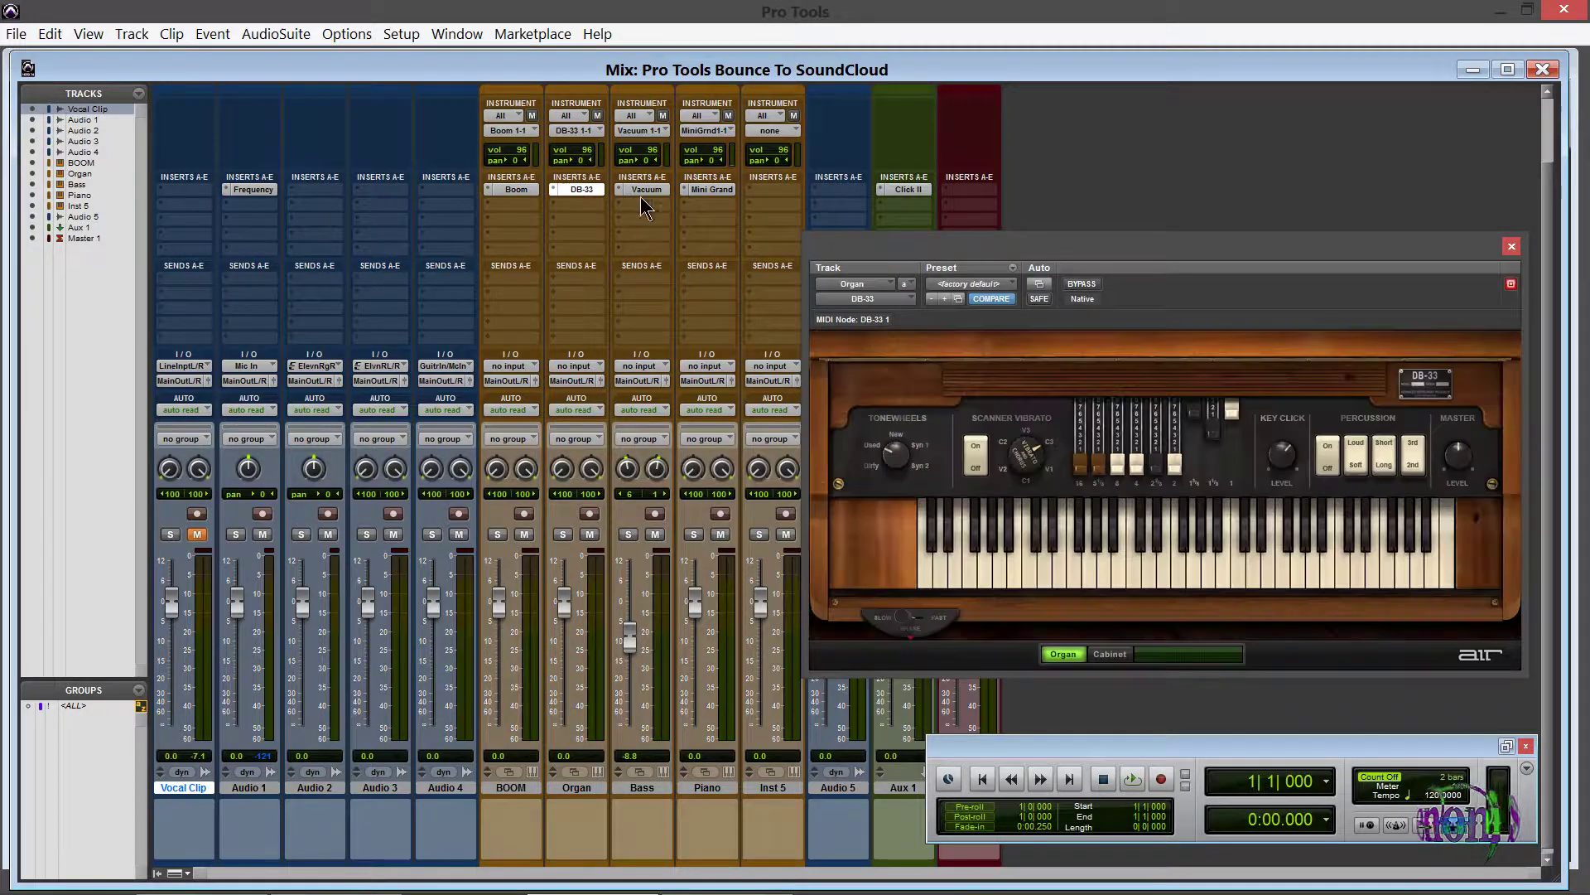
pyautogui.click(659, 193)
pyautogui.click(701, 186)
pyautogui.hotkey('ctrl', '=')
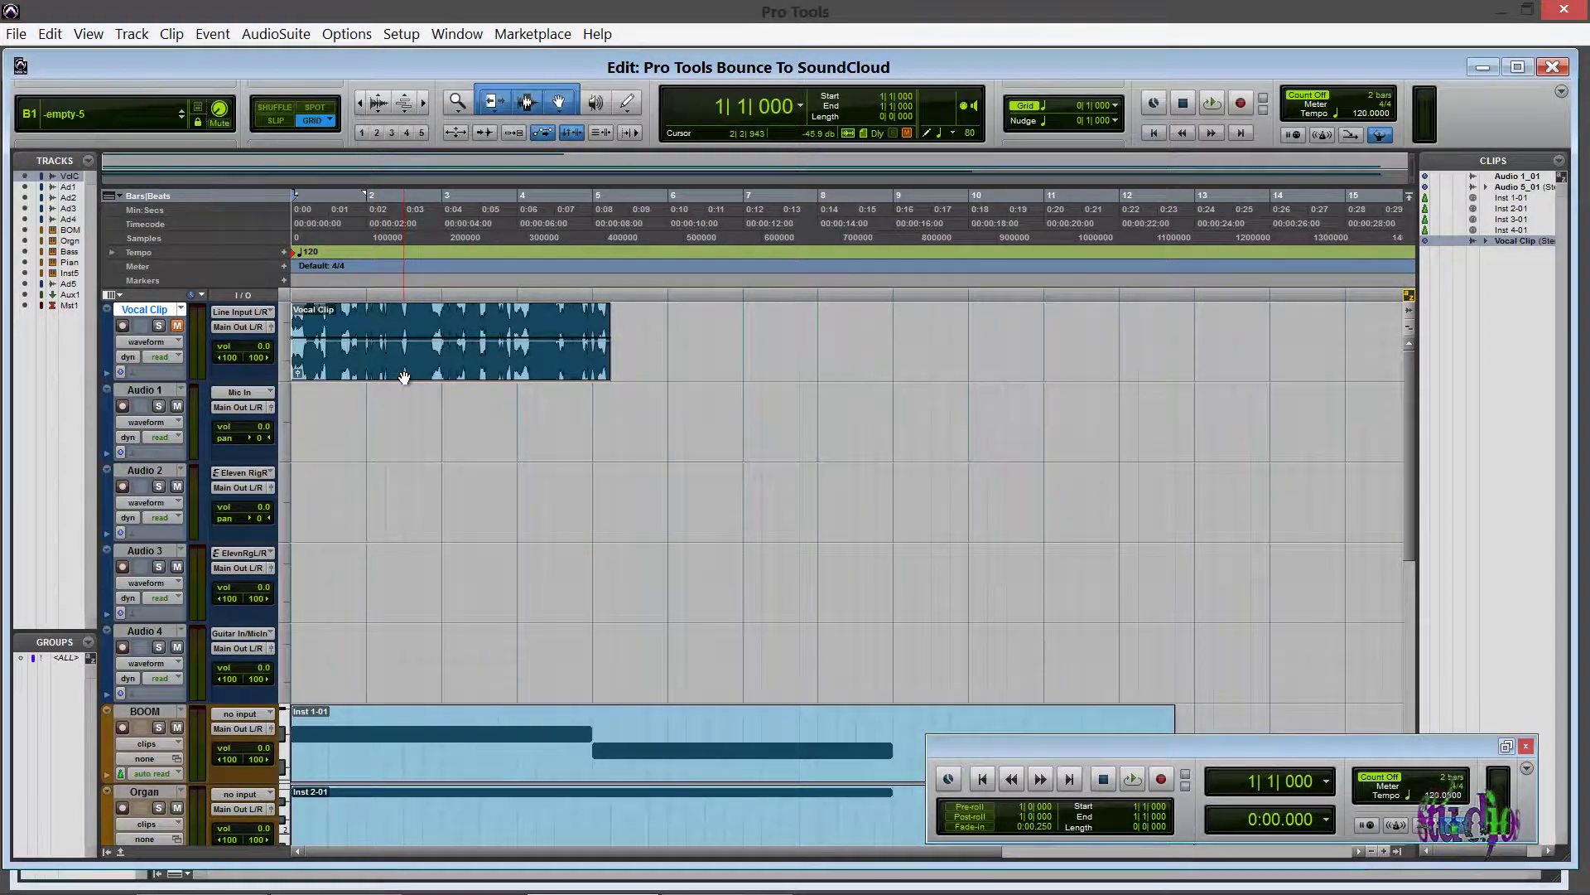
# - Inspect Audio 1's AIR Frequency Shifter plugin in the mixer, then return to the edit view
pyautogui.hotkey('ctrl', '=')
pyautogui.click(264, 191)
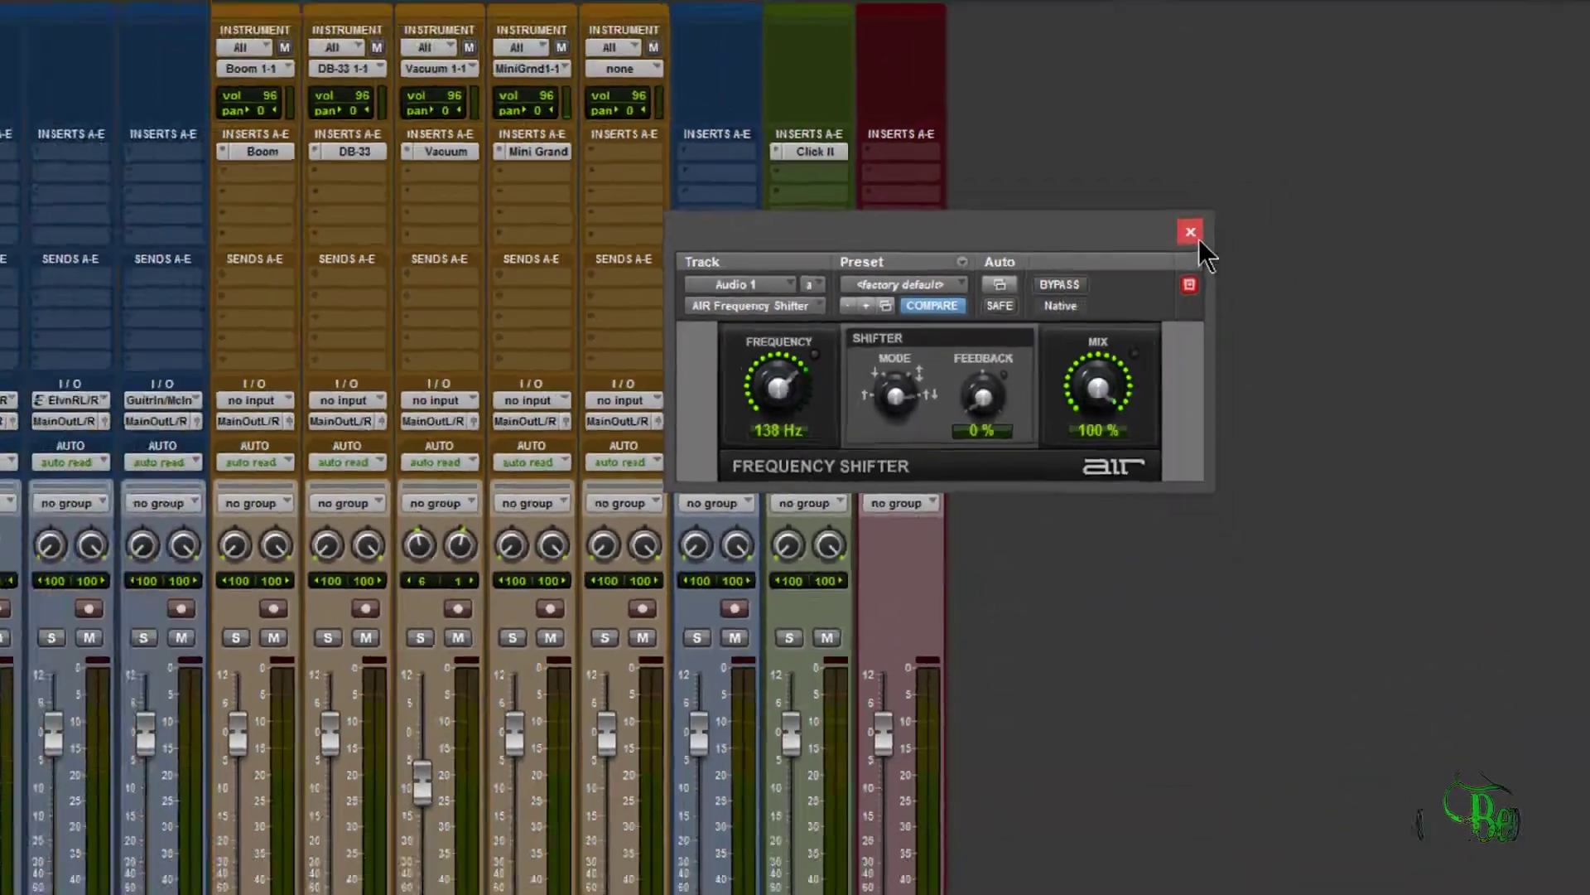
pyautogui.click(1196, 237)
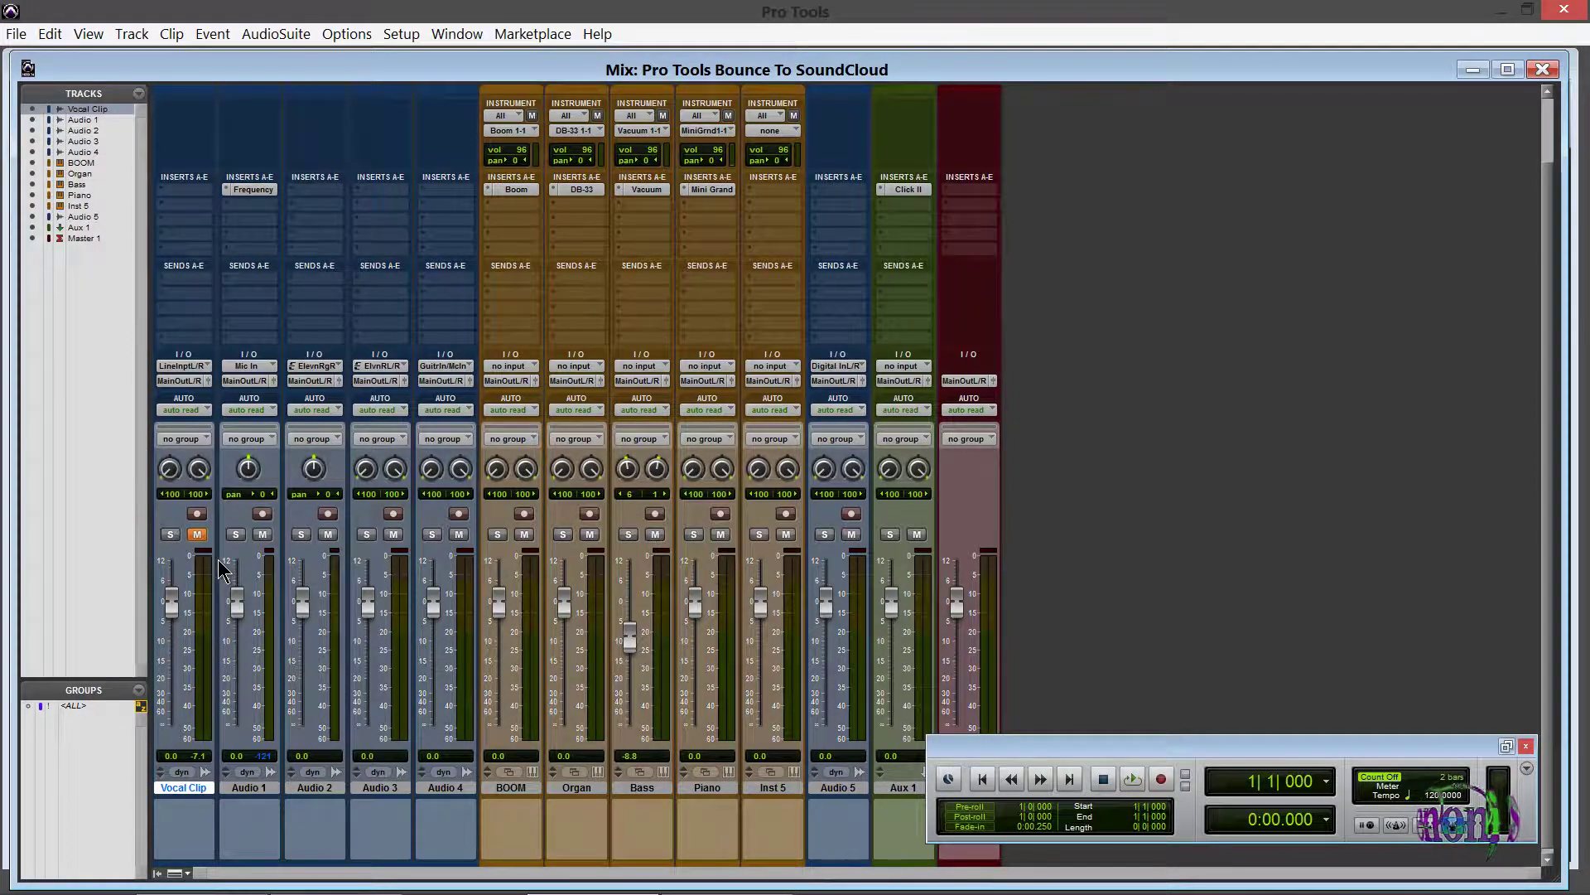
pyautogui.hotkey('ctrl', '=')
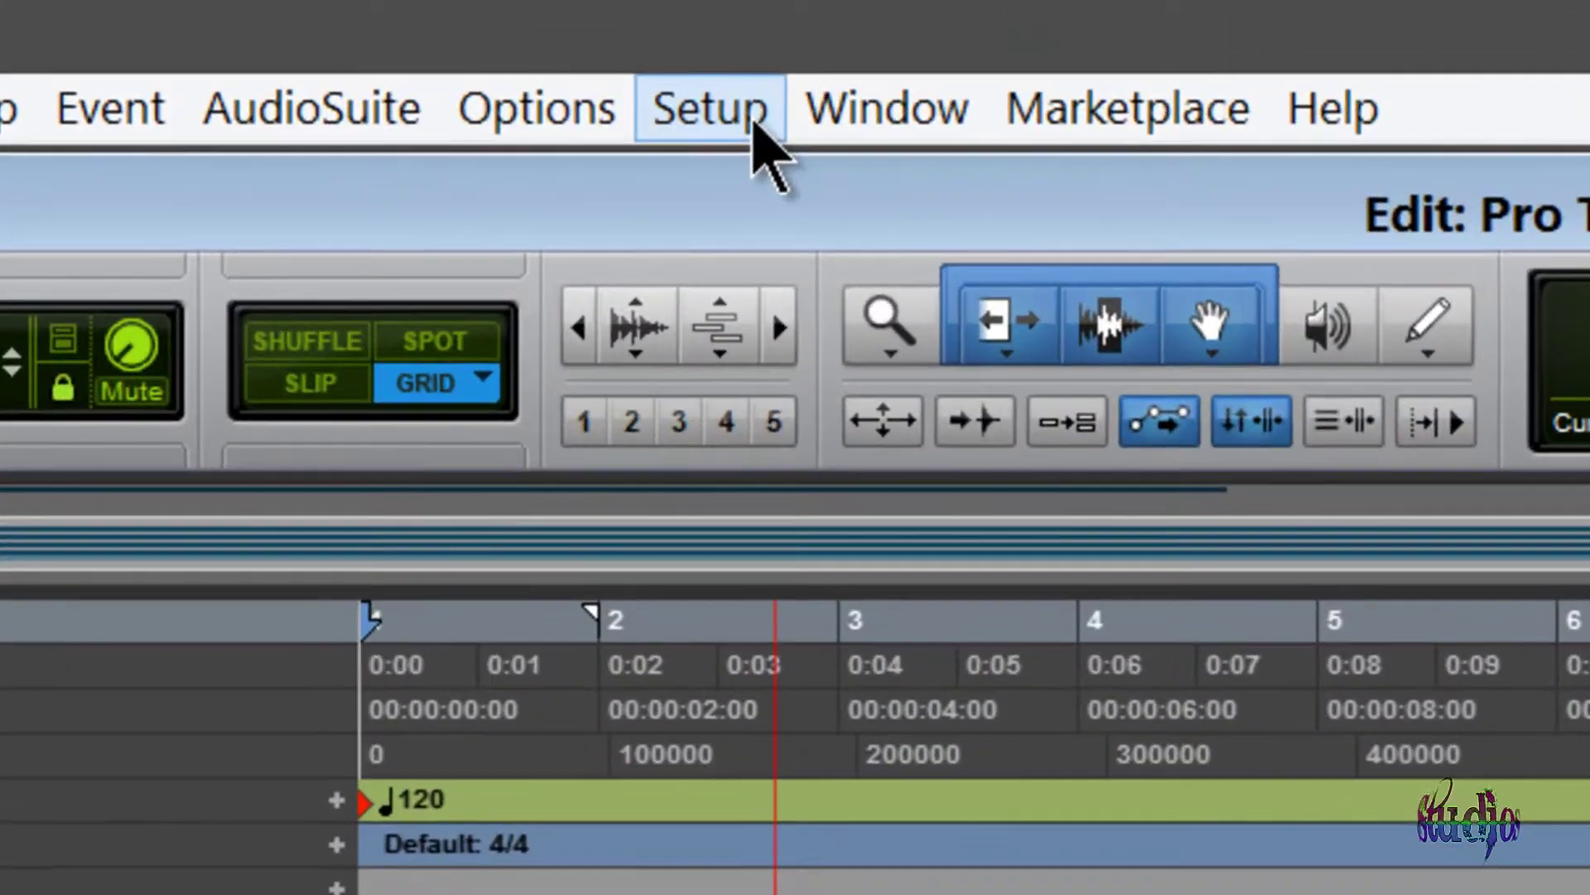
# - Start Setup > Connect to SoundCloud, view SoundCloud's sign-up page, and close it
pyautogui.click(414, 36)
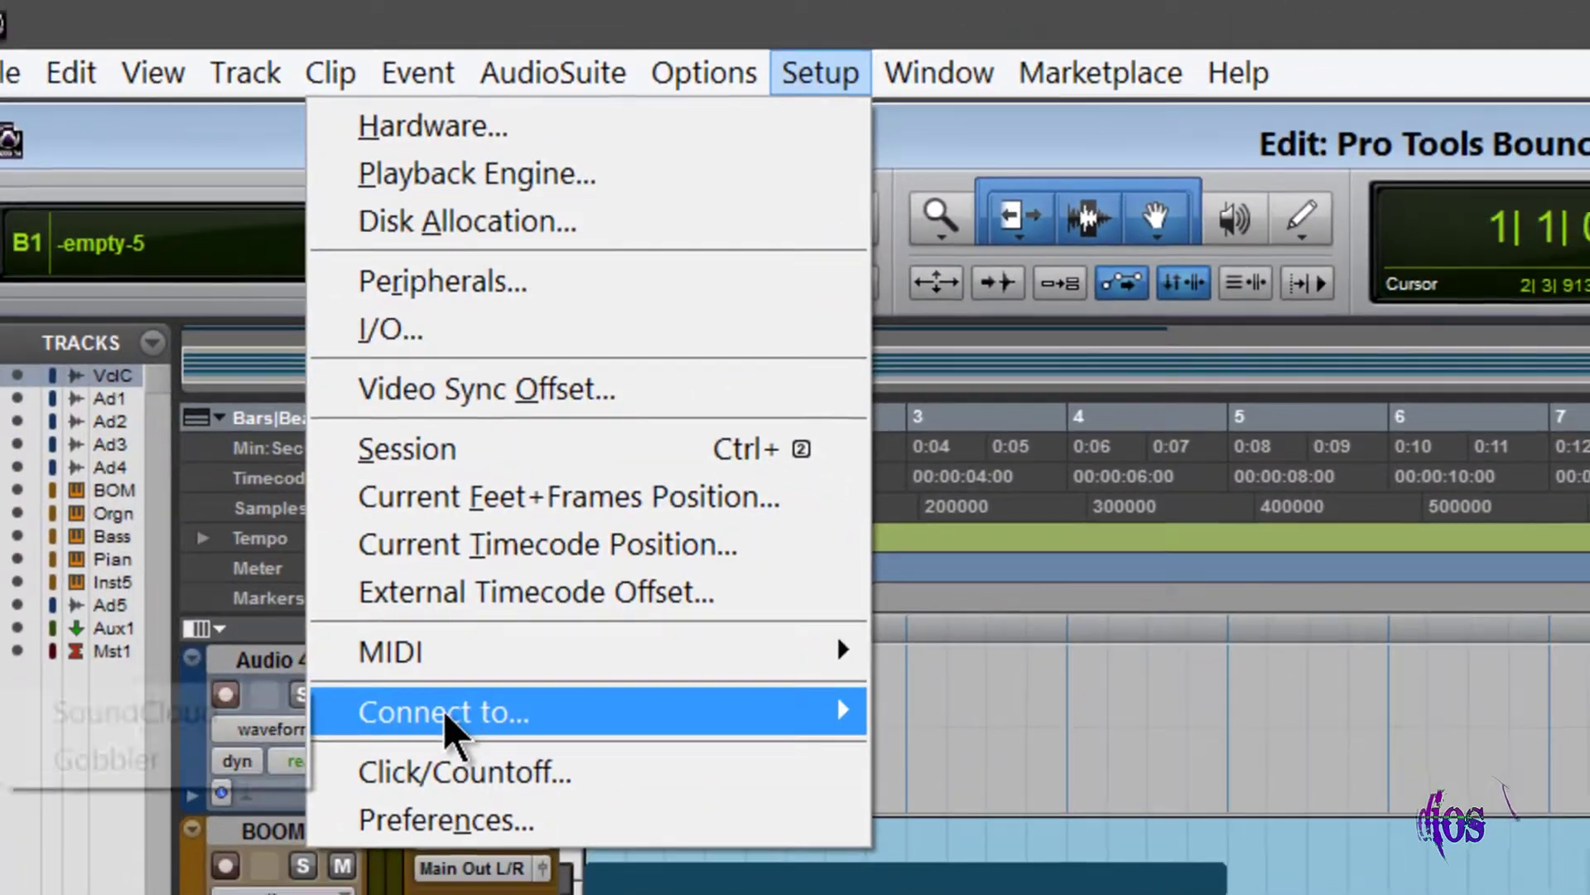
pyautogui.moveTo(426, 679)
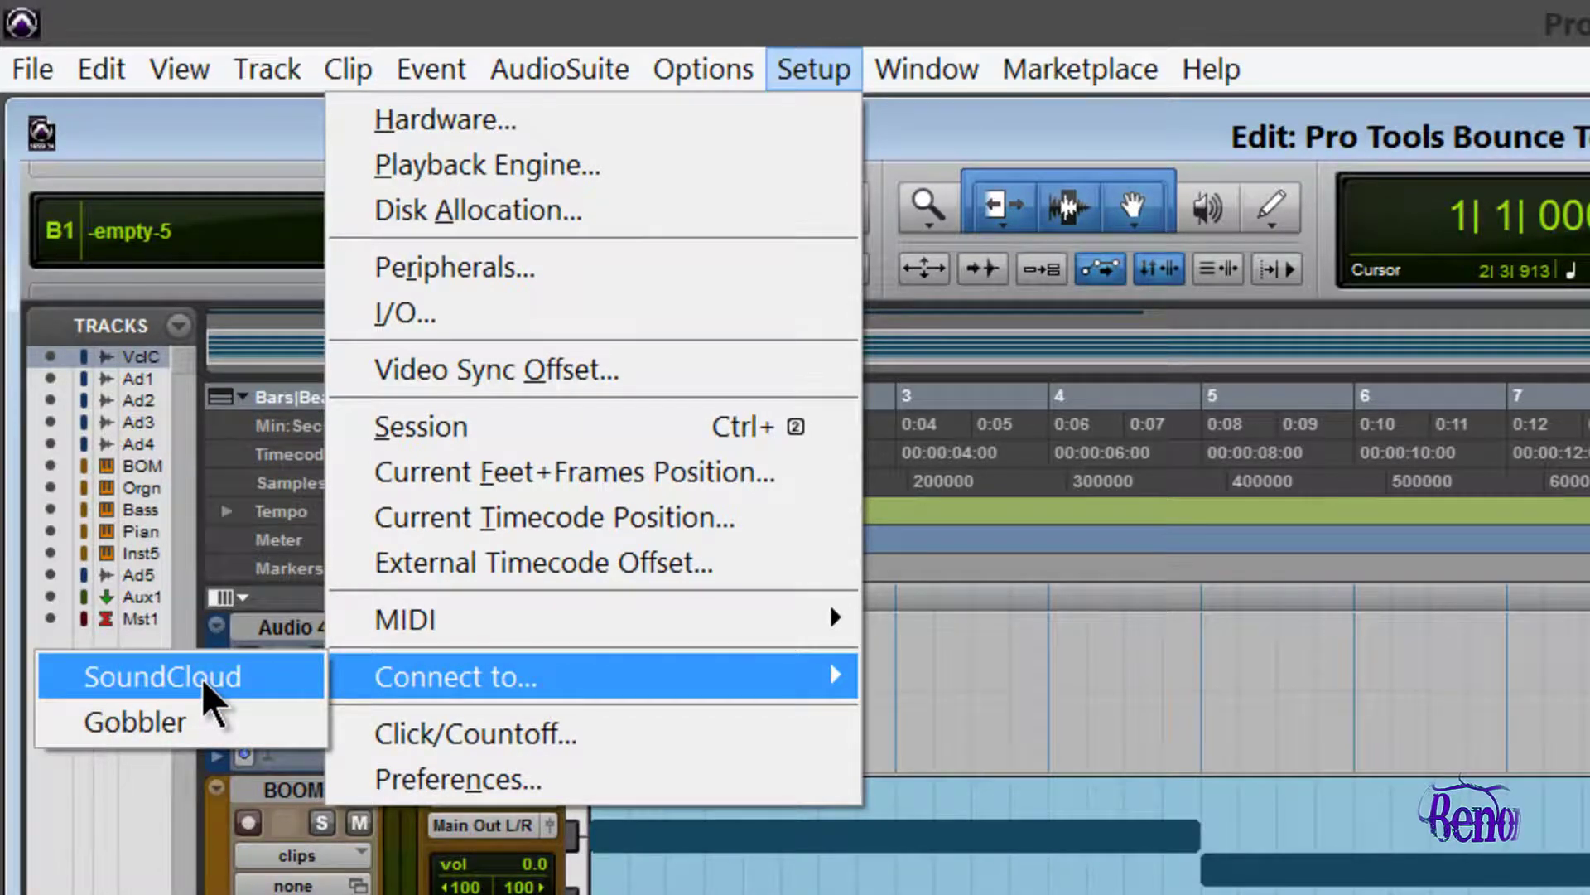
pyautogui.click(204, 684)
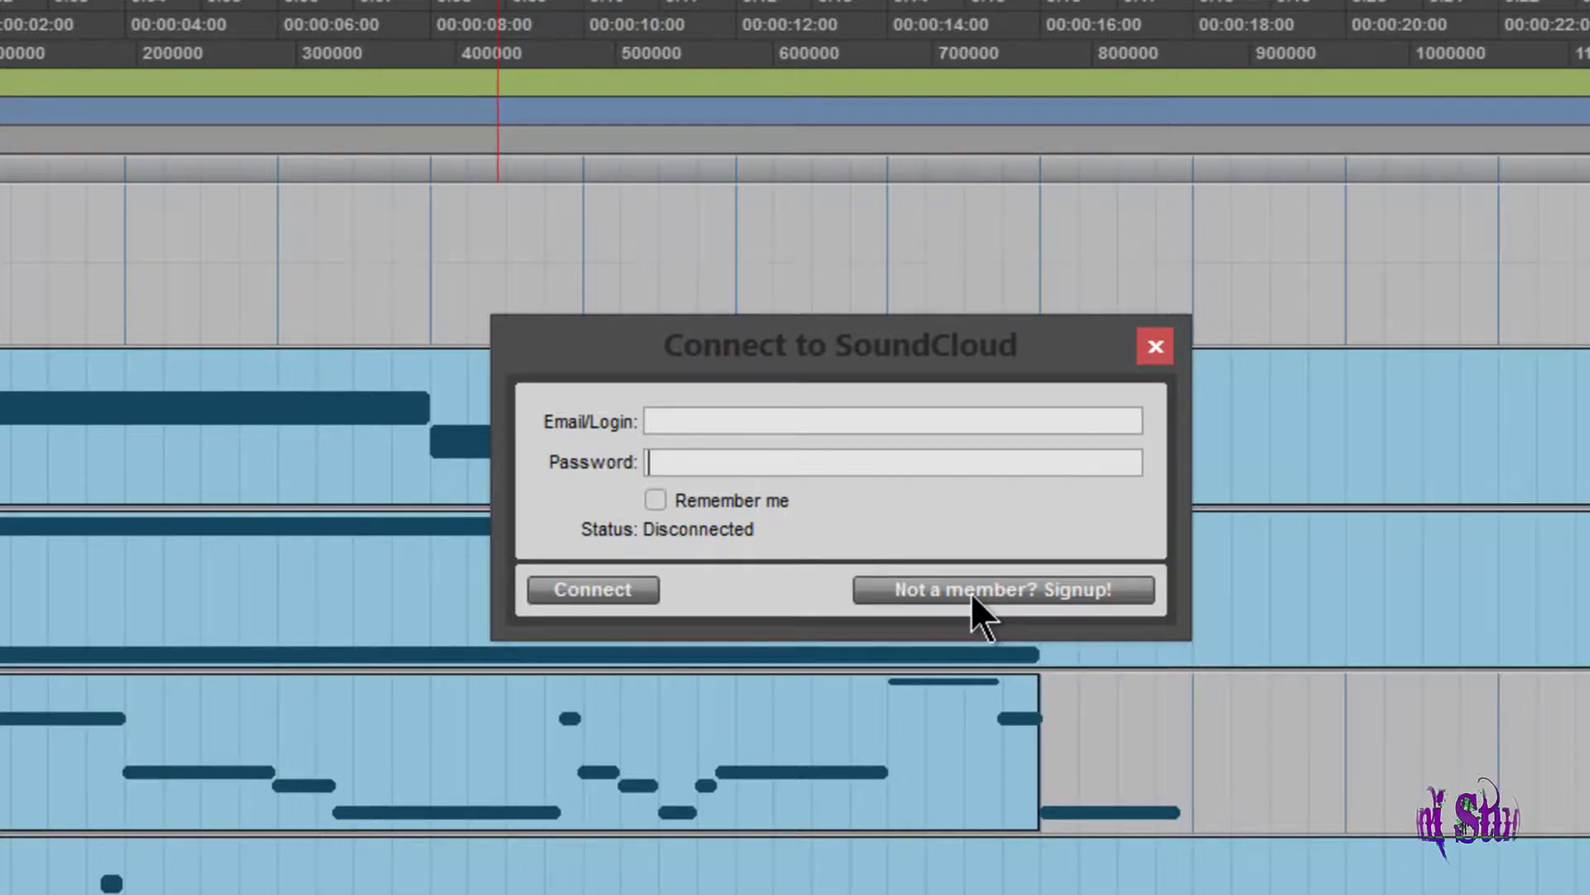
pyautogui.click(971, 590)
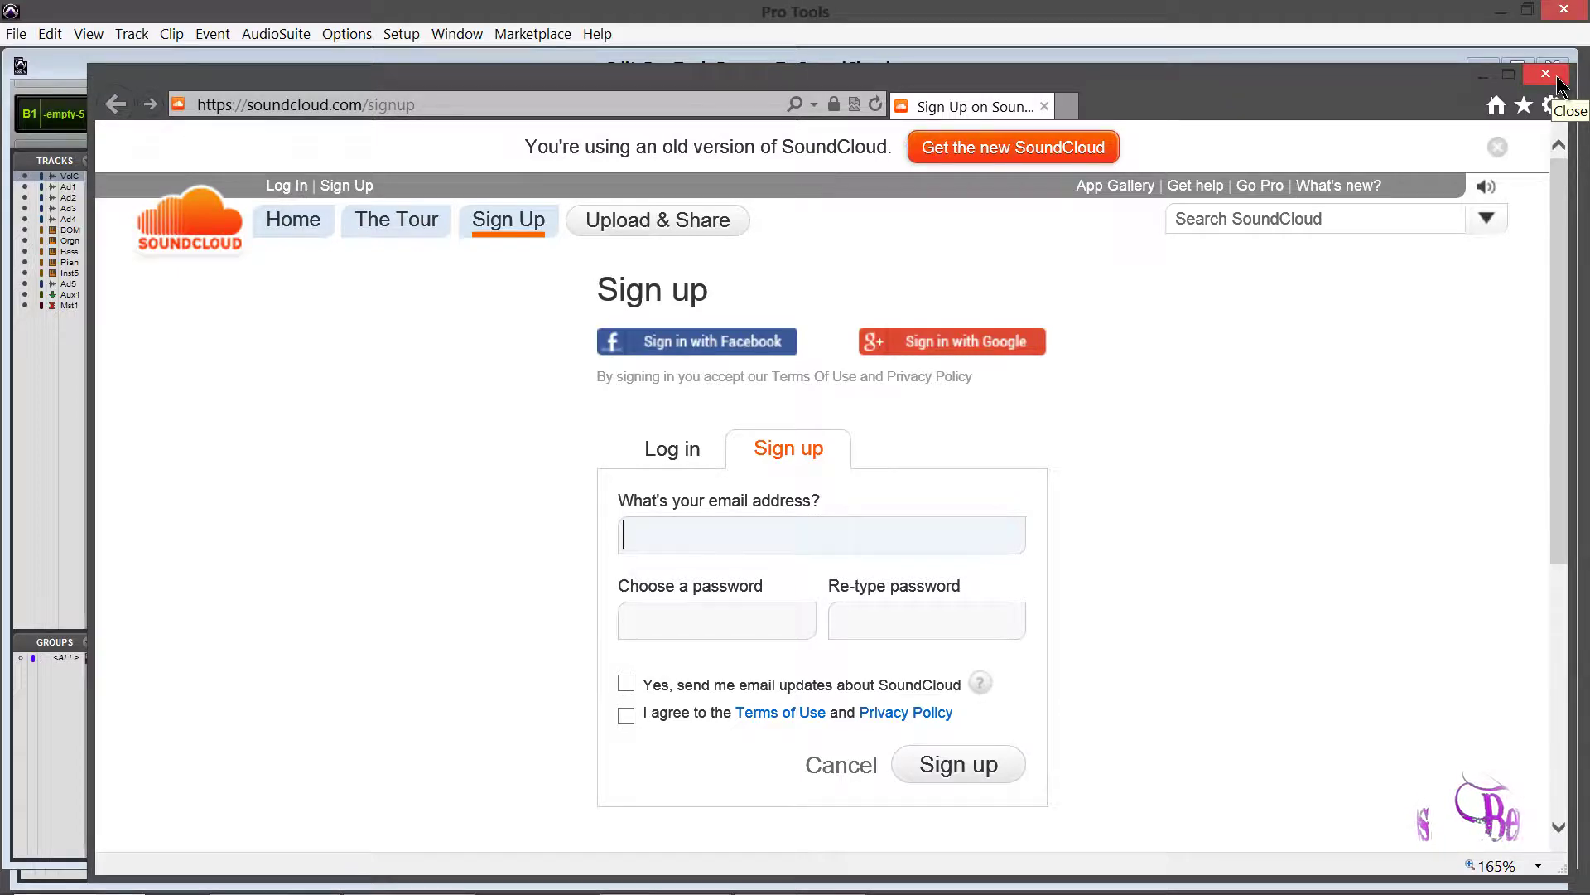
pyautogui.click(1558, 82)
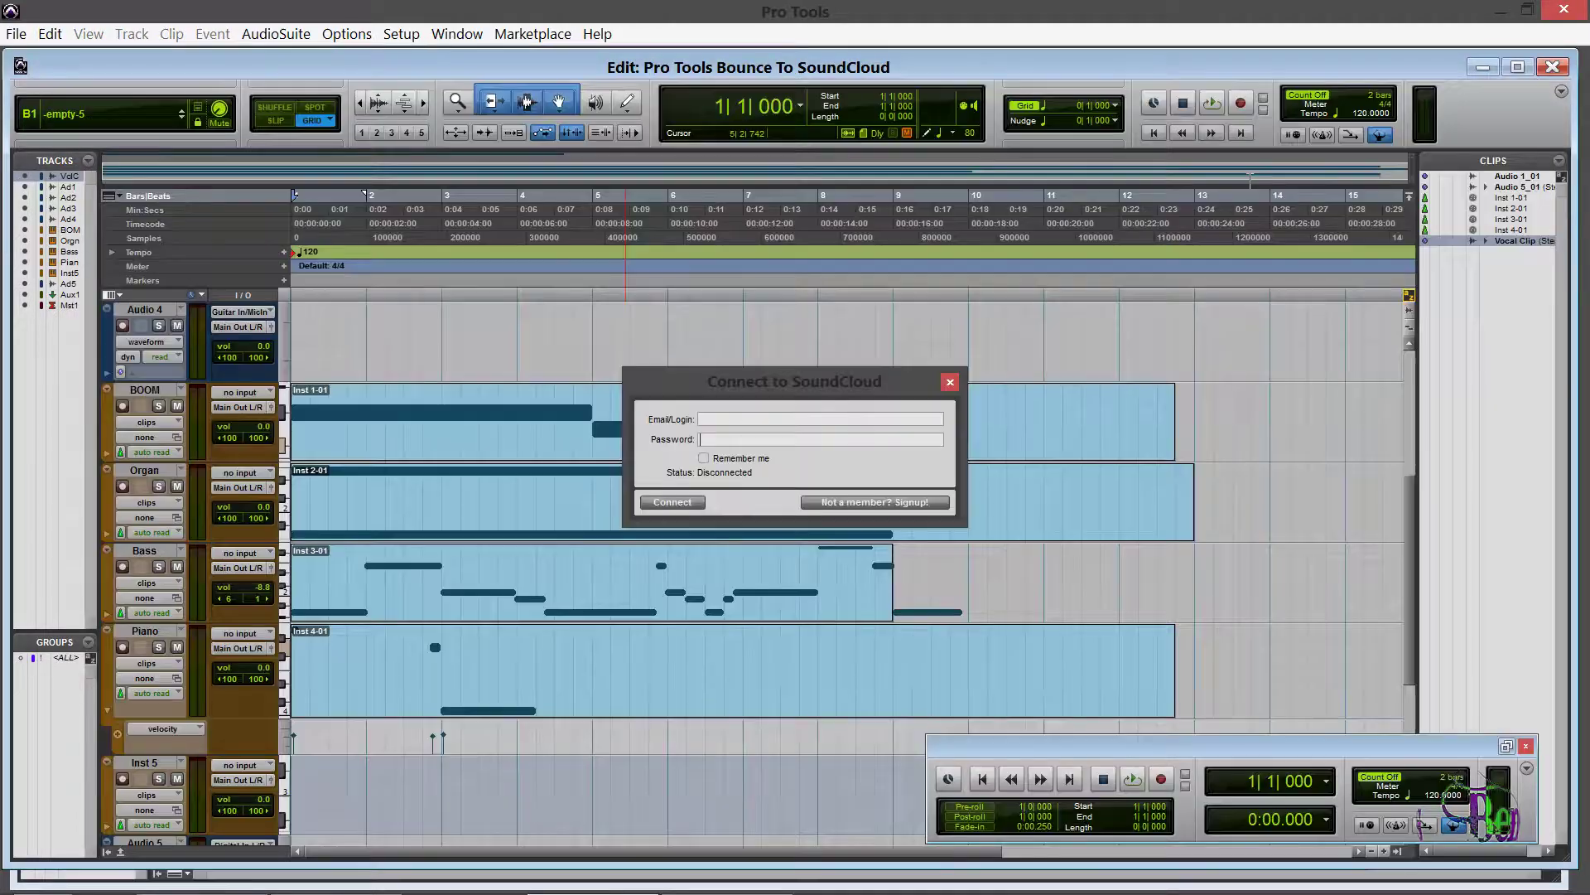
# - Close the SoundCloud login and open the Bounce to Disk dialog for Vocal Clip_1
pyautogui.click(950, 383)
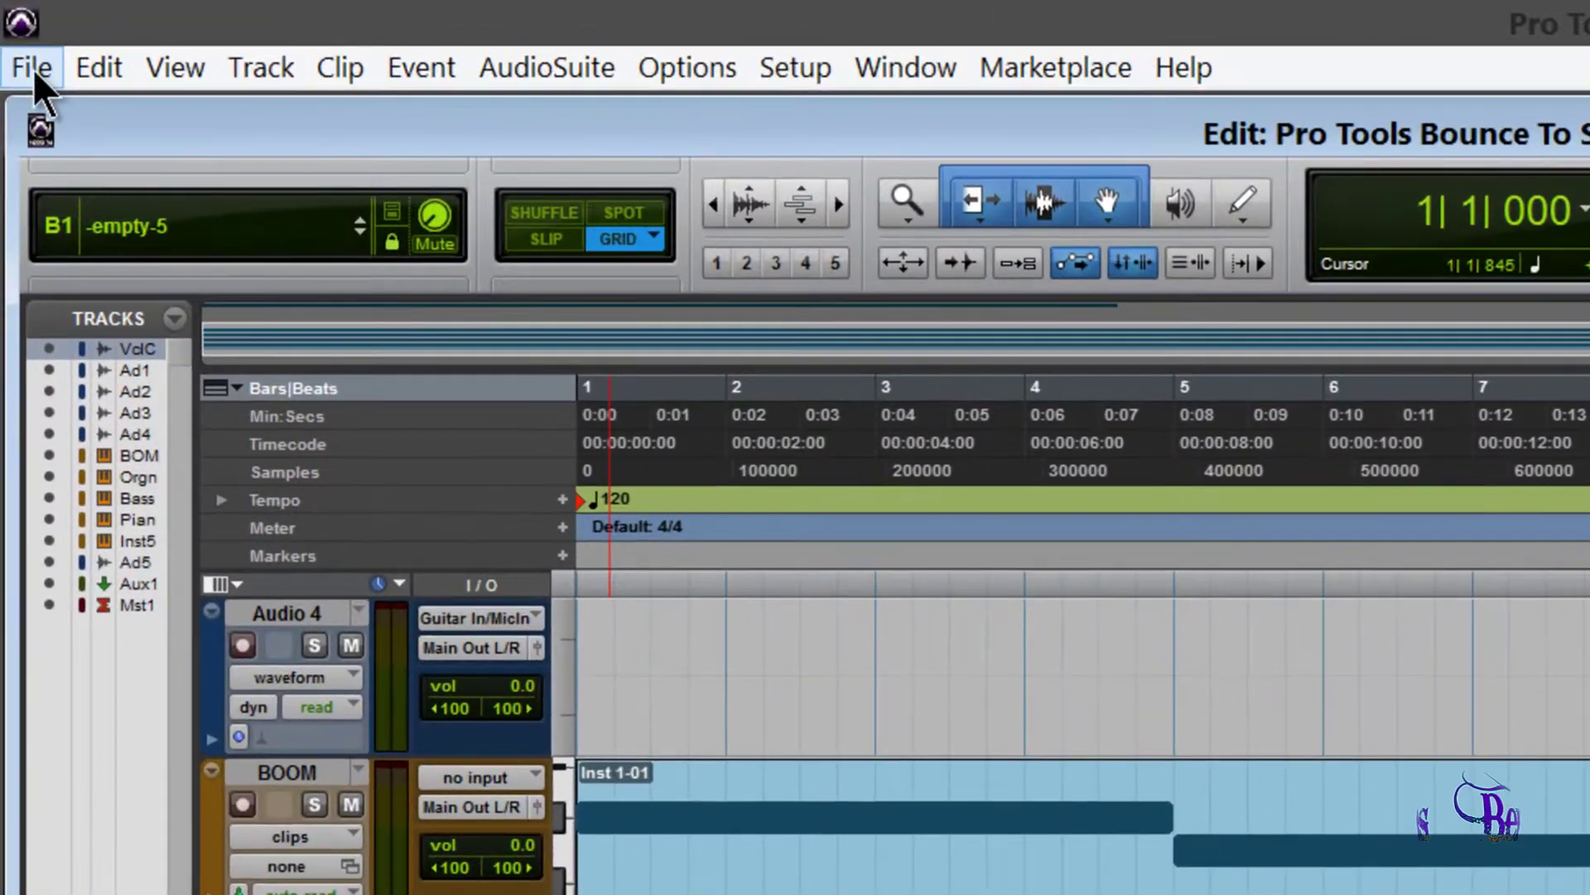
pyautogui.click(15, 34)
pyautogui.moveTo(235, 619)
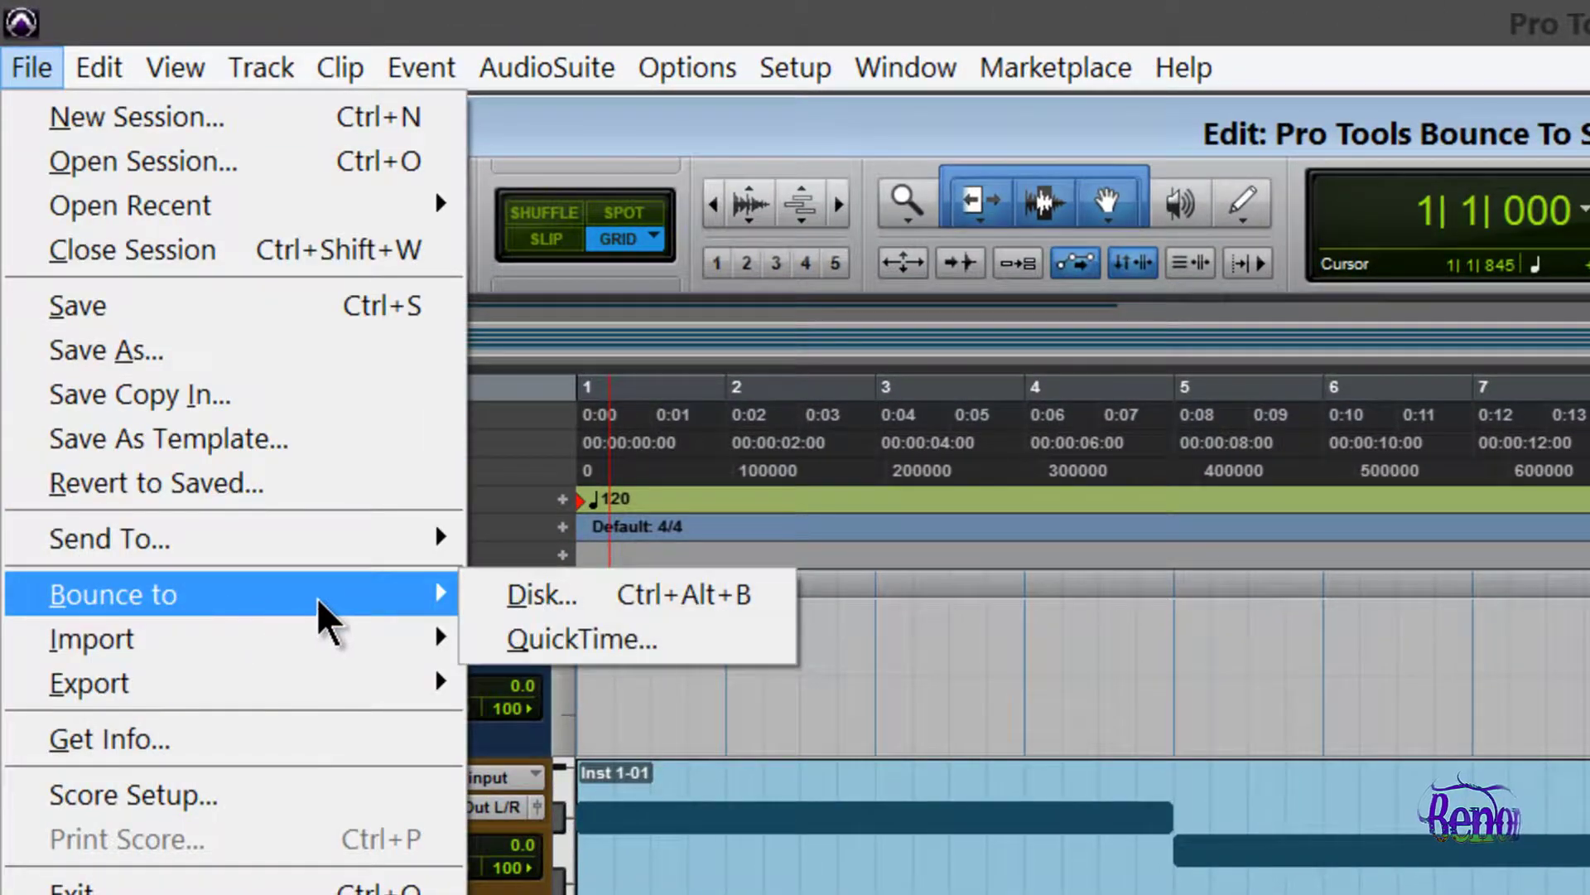
pyautogui.click(615, 594)
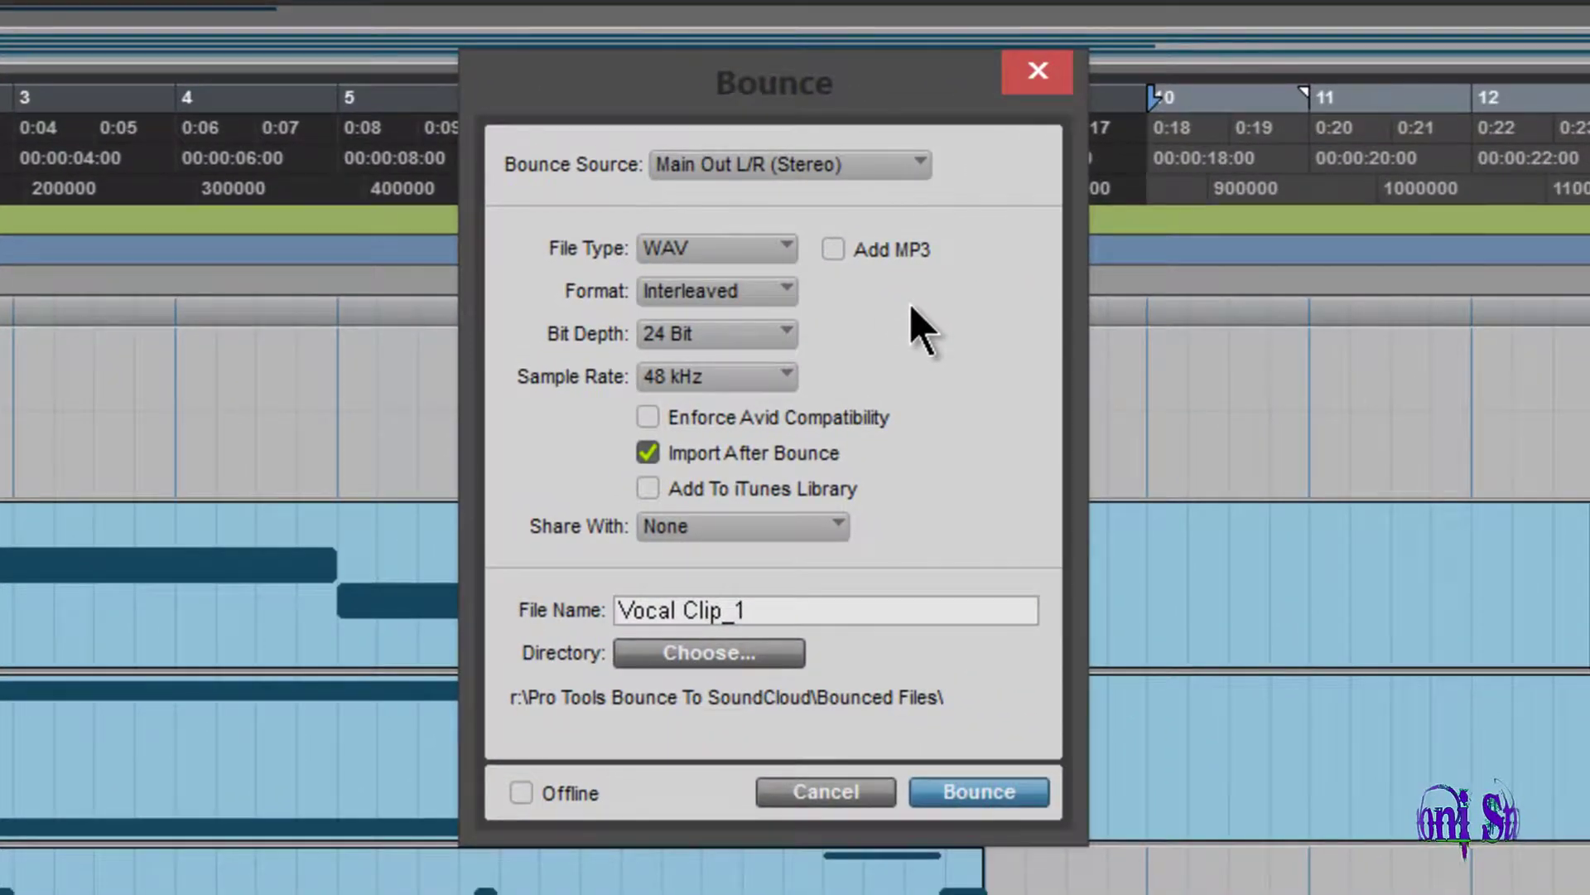
pyautogui.click(783, 292)
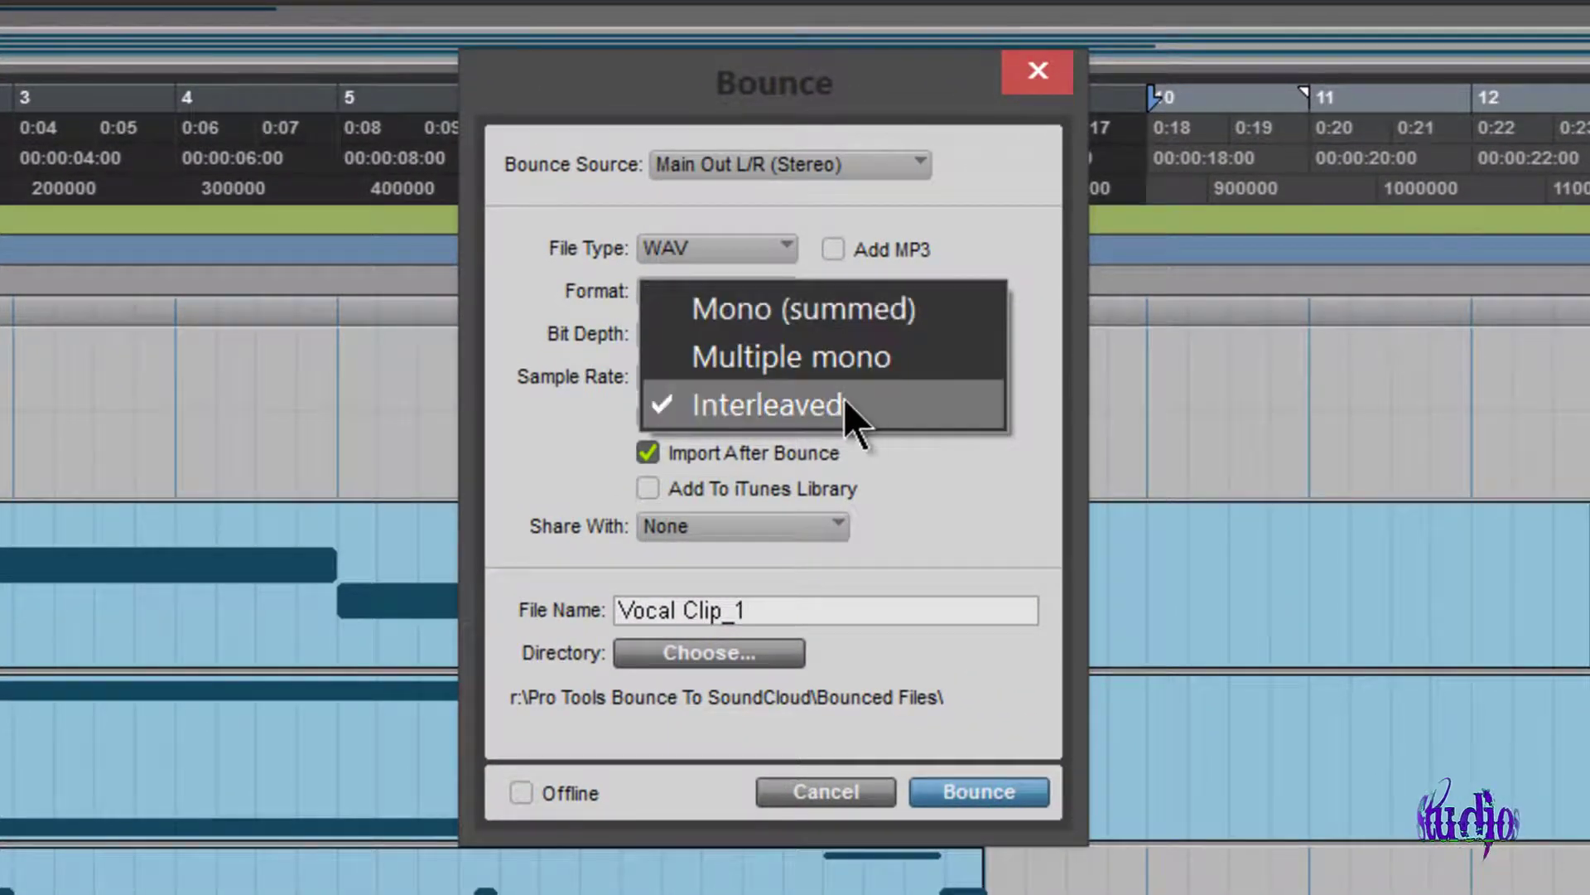
pyautogui.click(858, 348)
pyautogui.click(791, 526)
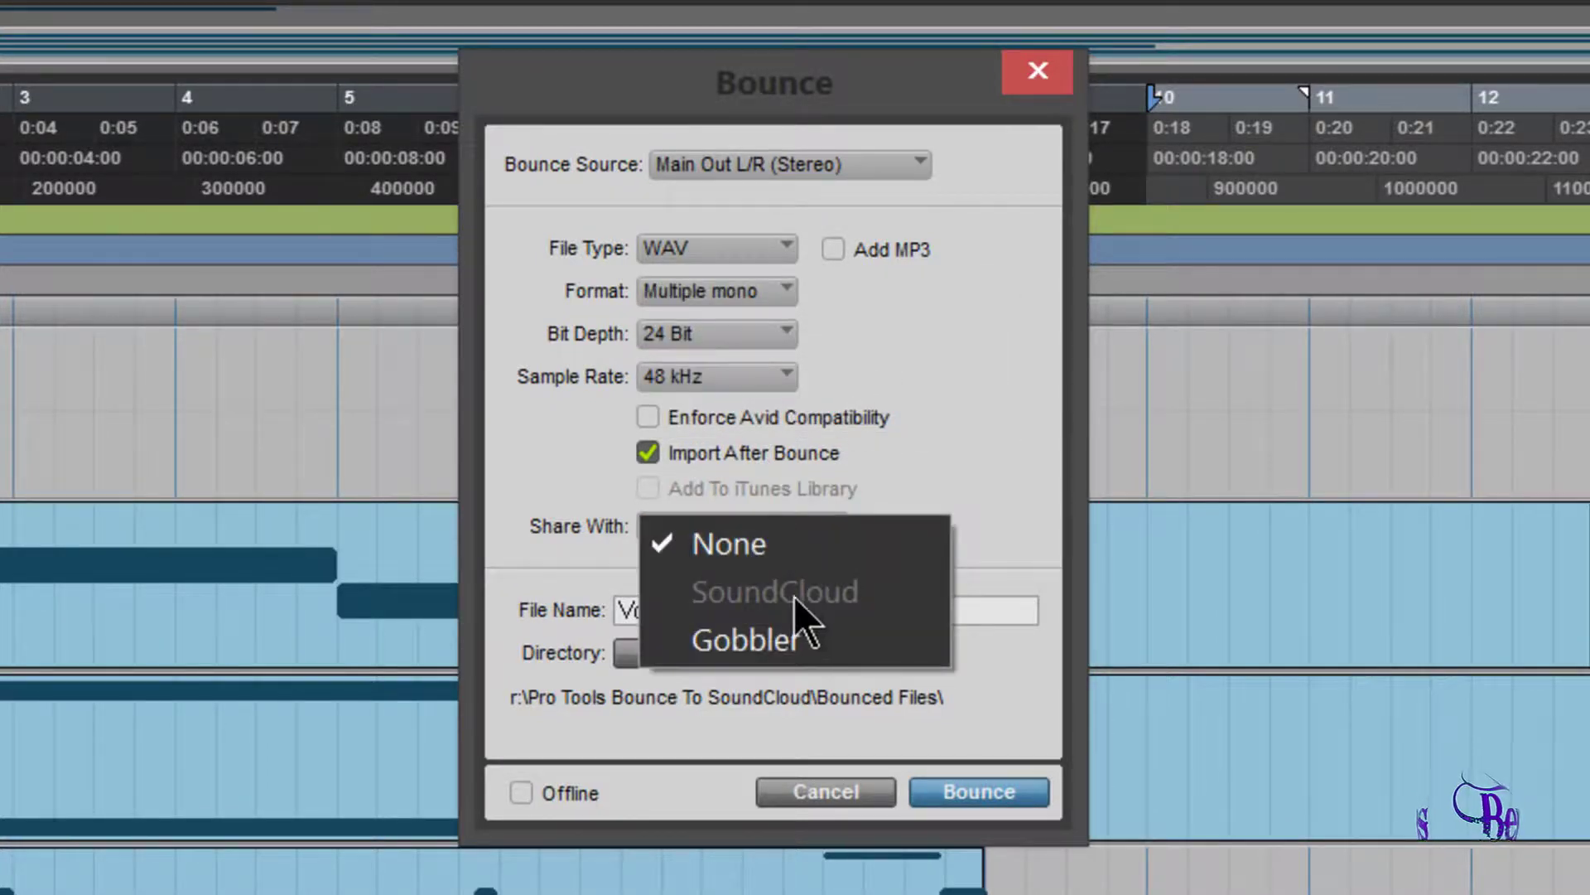
pyautogui.click(1002, 429)
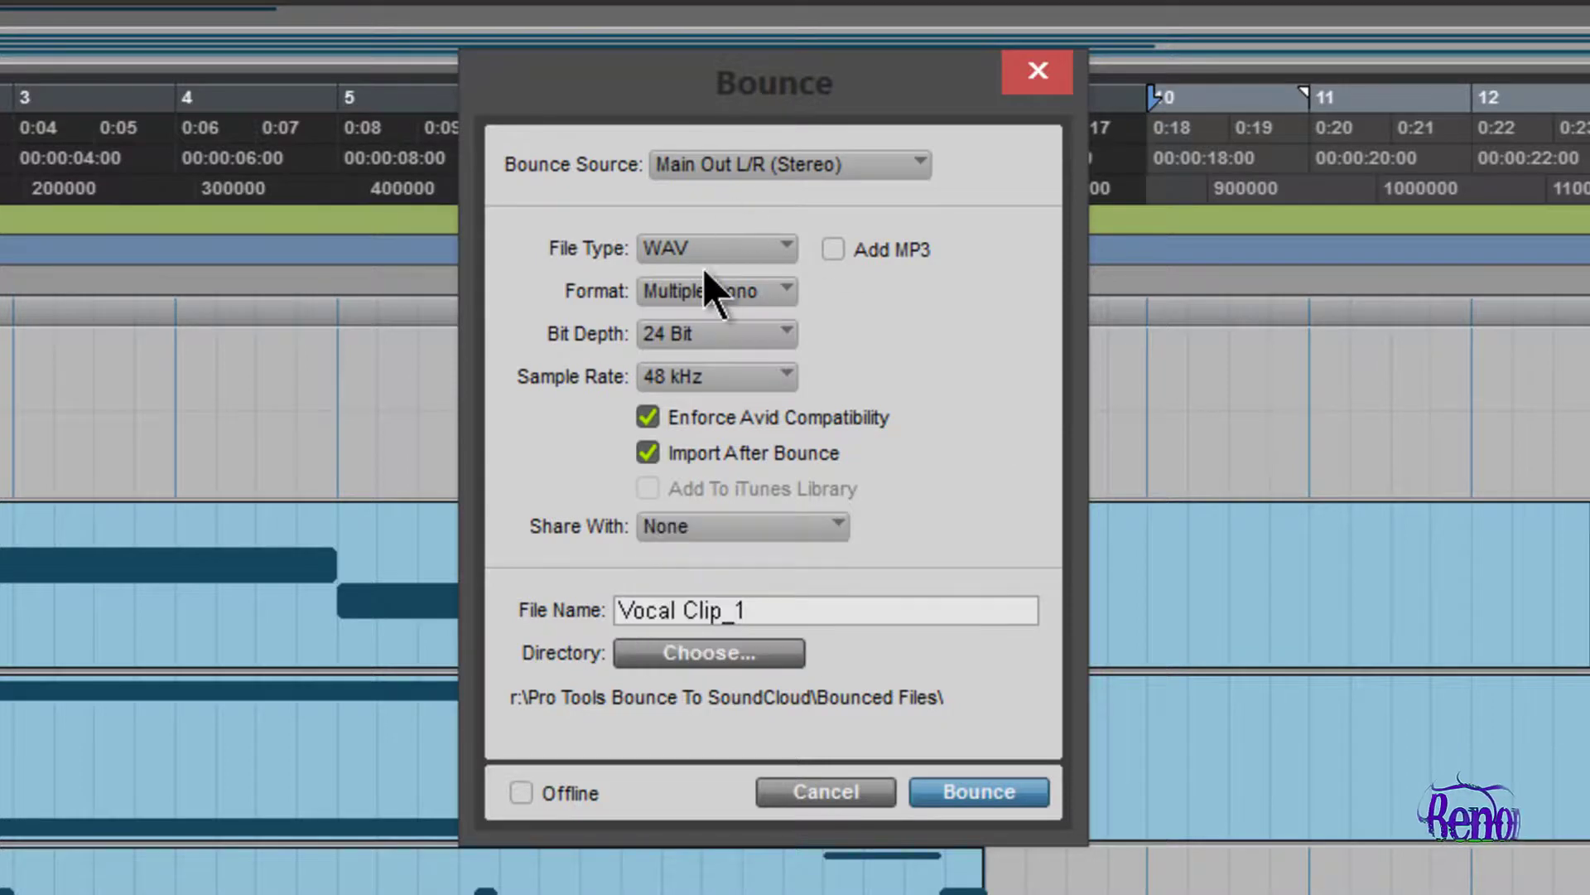
pyautogui.click(745, 297)
pyautogui.click(792, 354)
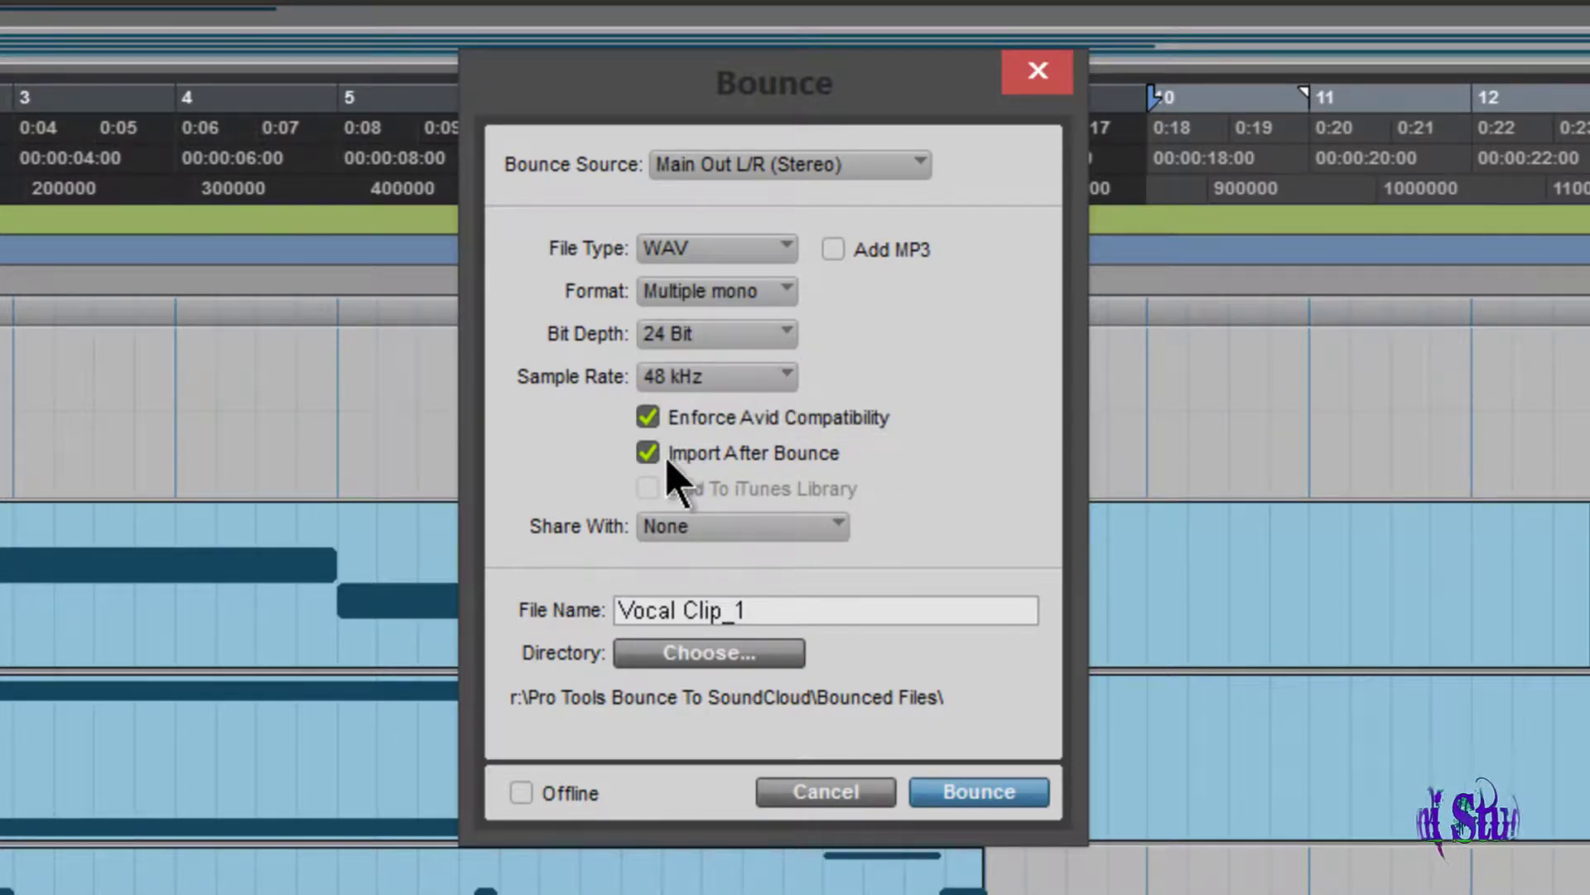
pyautogui.click(648, 416)
pyautogui.click(742, 292)
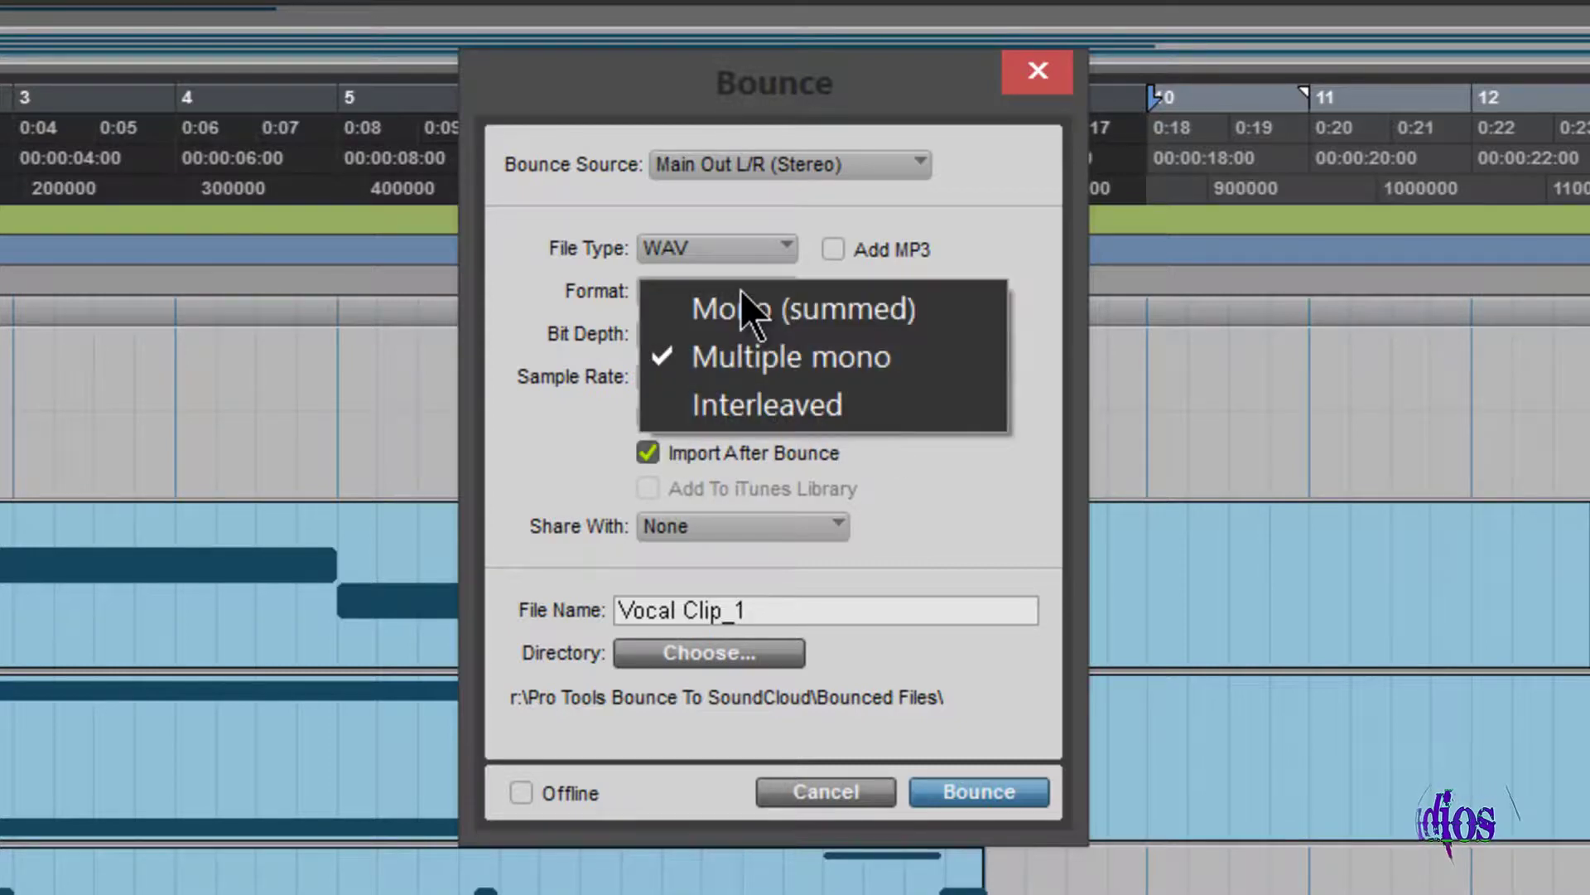
pyautogui.click(861, 308)
pyautogui.click(748, 527)
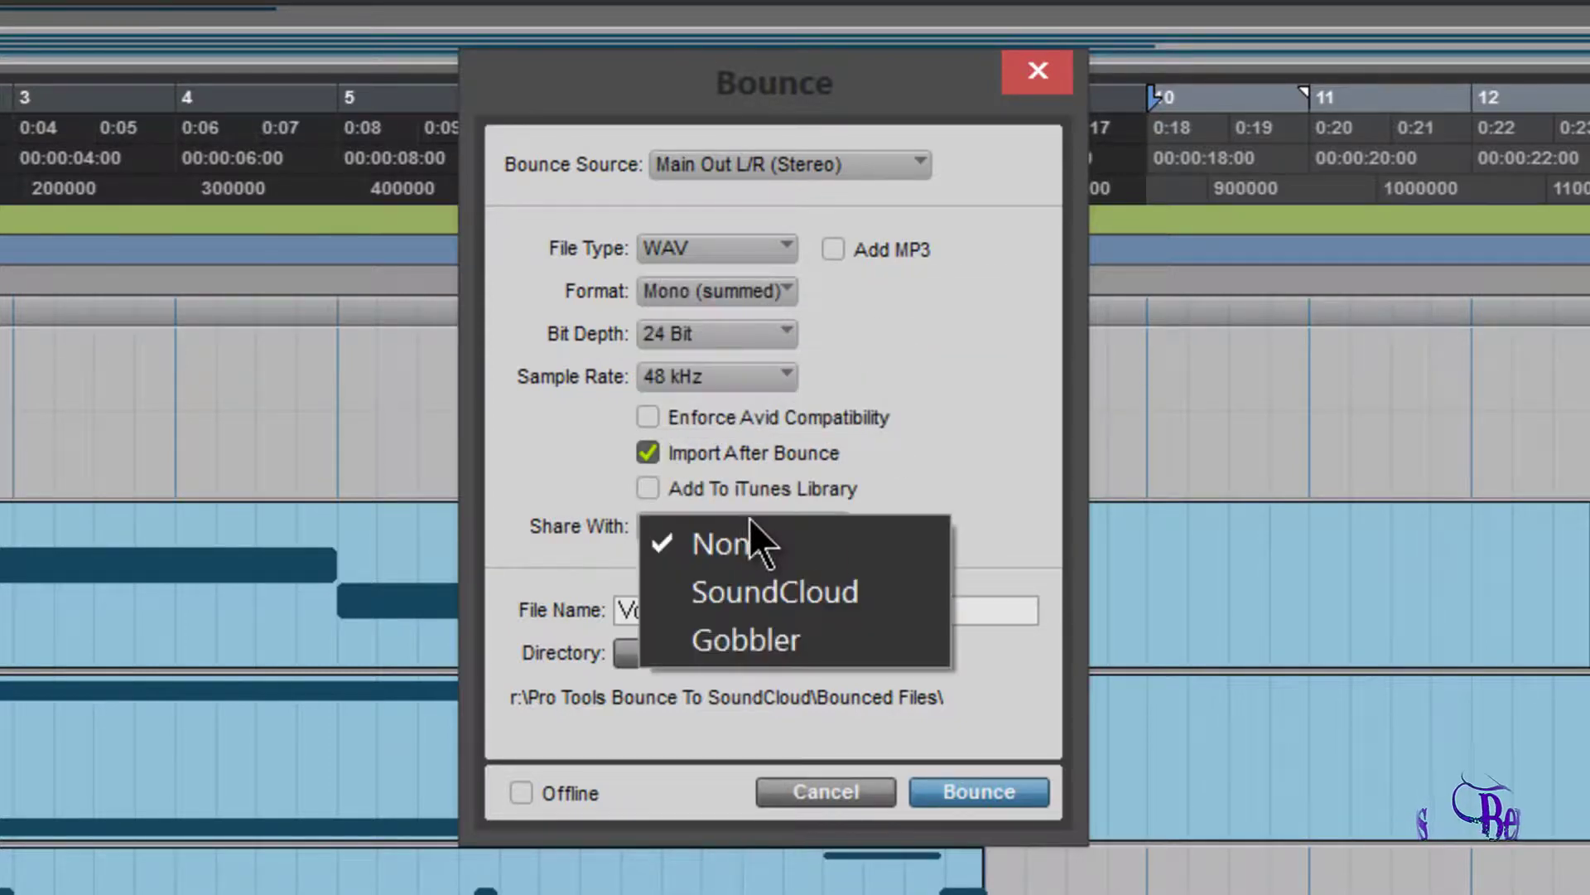
pyautogui.click(766, 291)
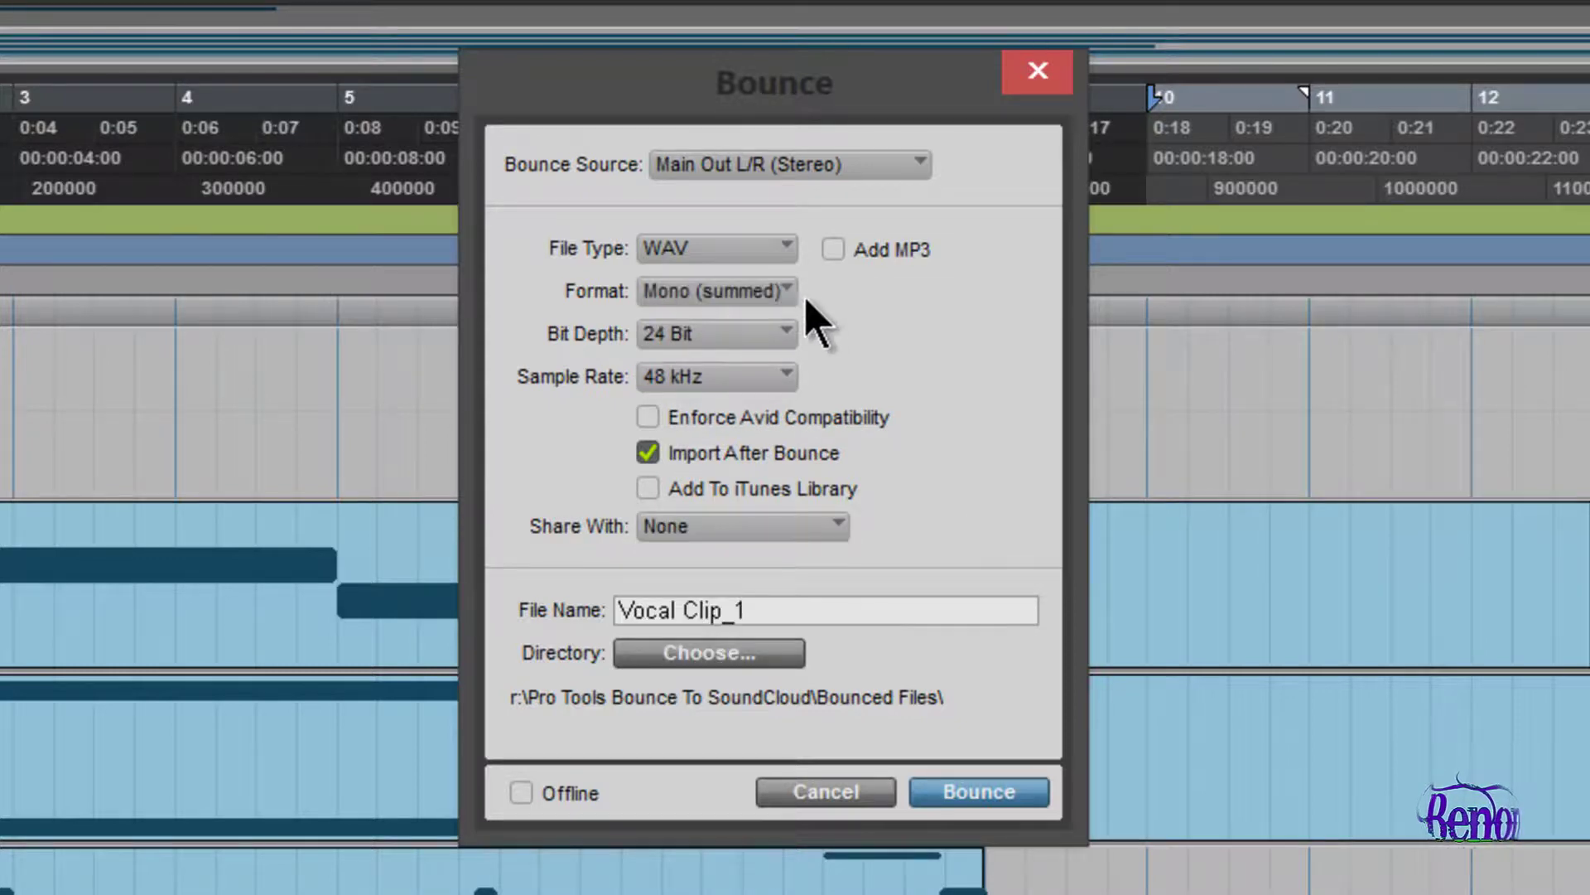
pyautogui.click(791, 298)
pyautogui.click(753, 406)
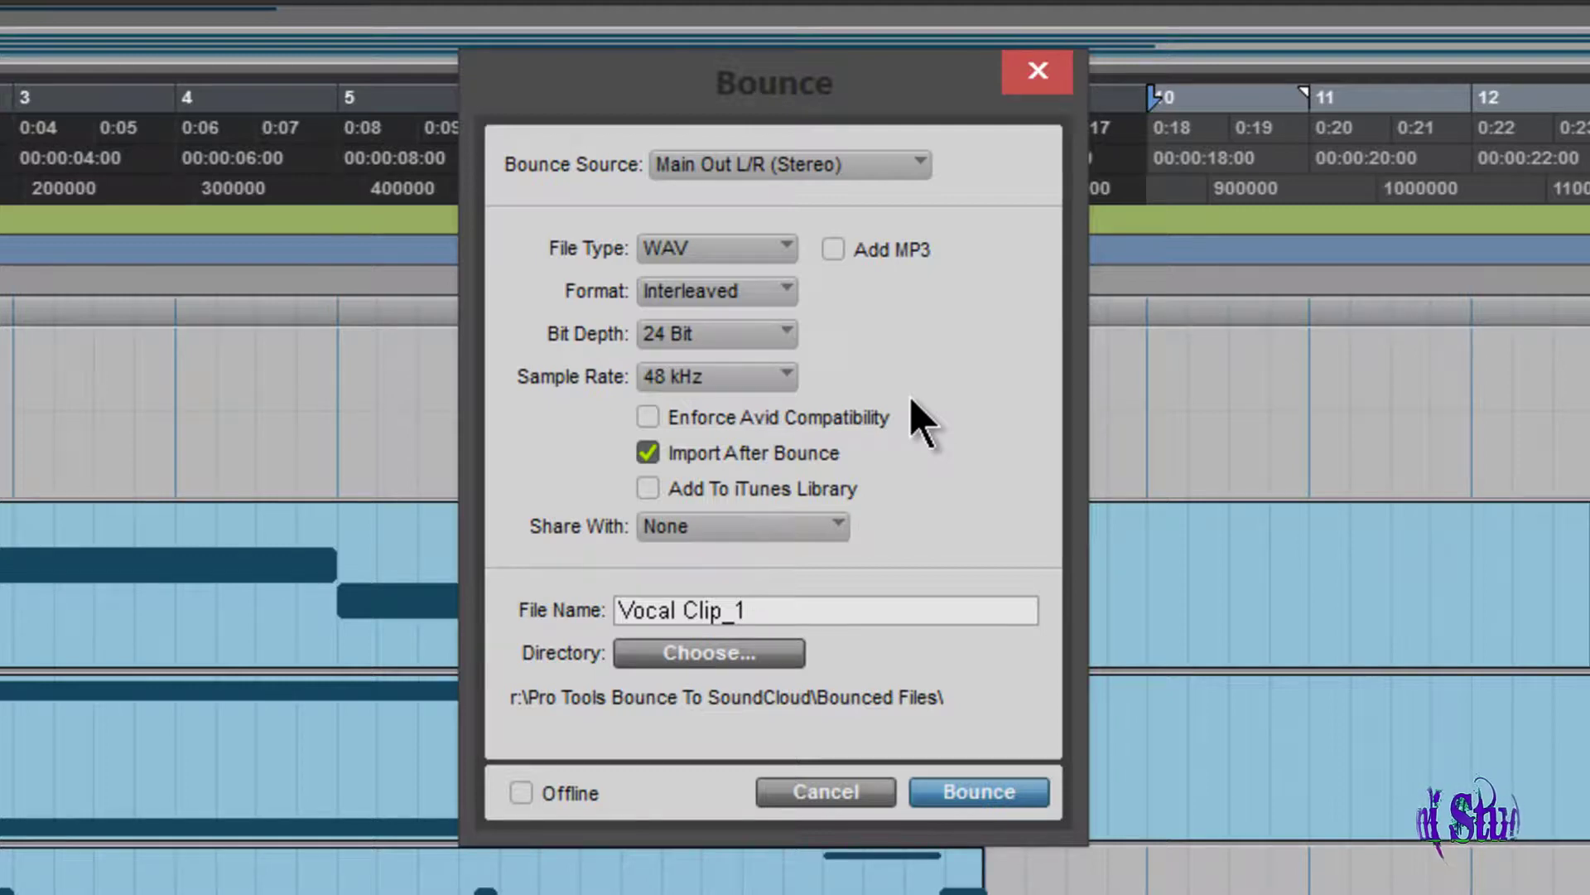
pyautogui.click(815, 534)
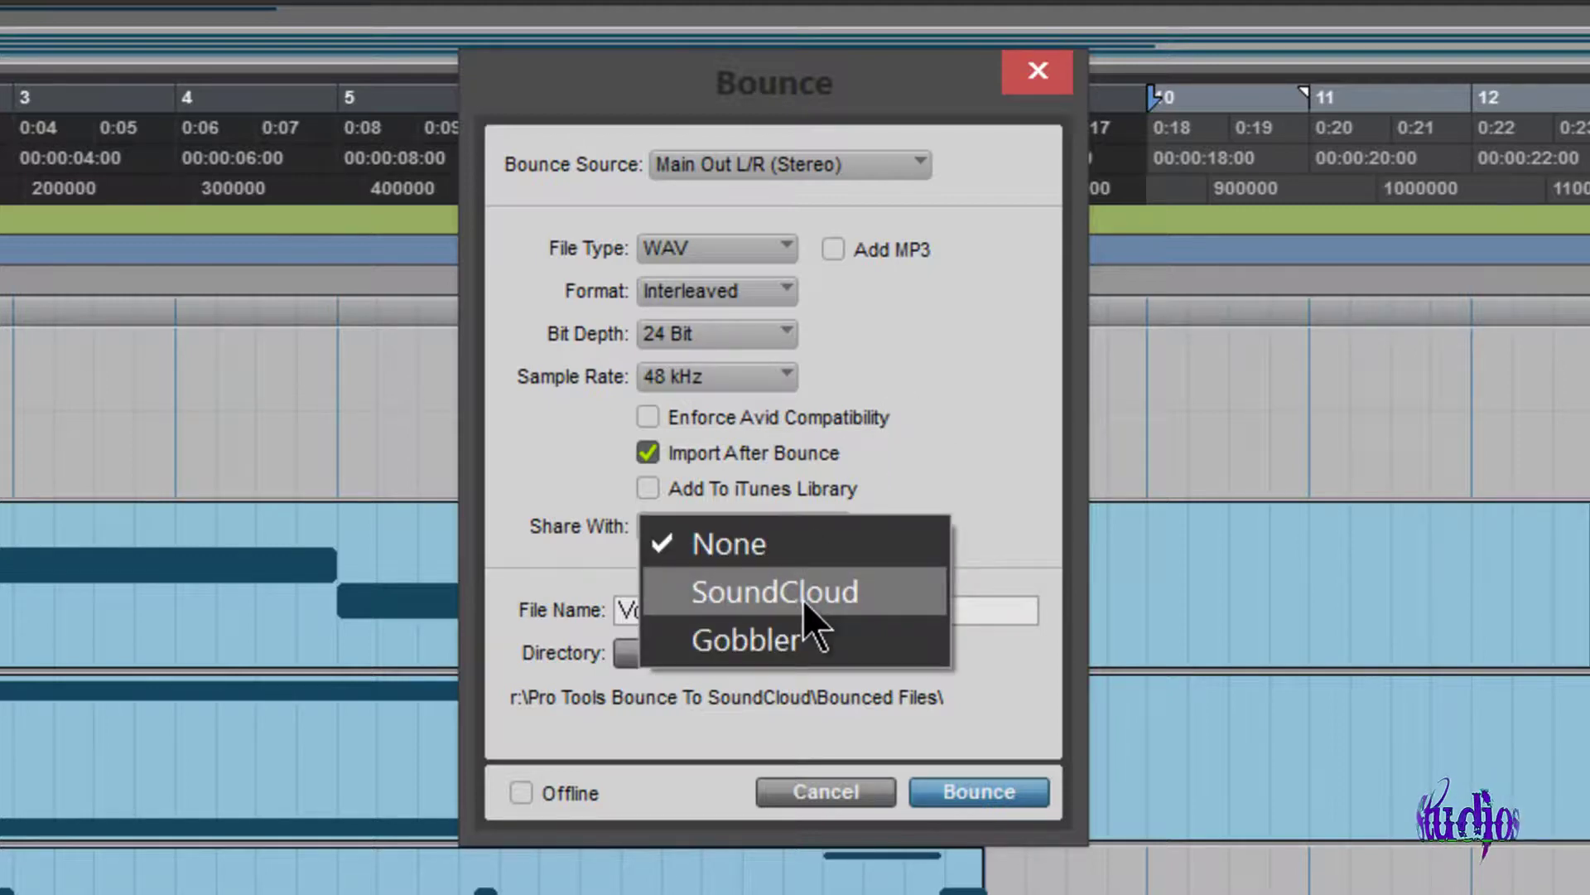
# - Set the bounce to share to SoundCloud, skip importing into the session, and add MP3
pyautogui.click(803, 597)
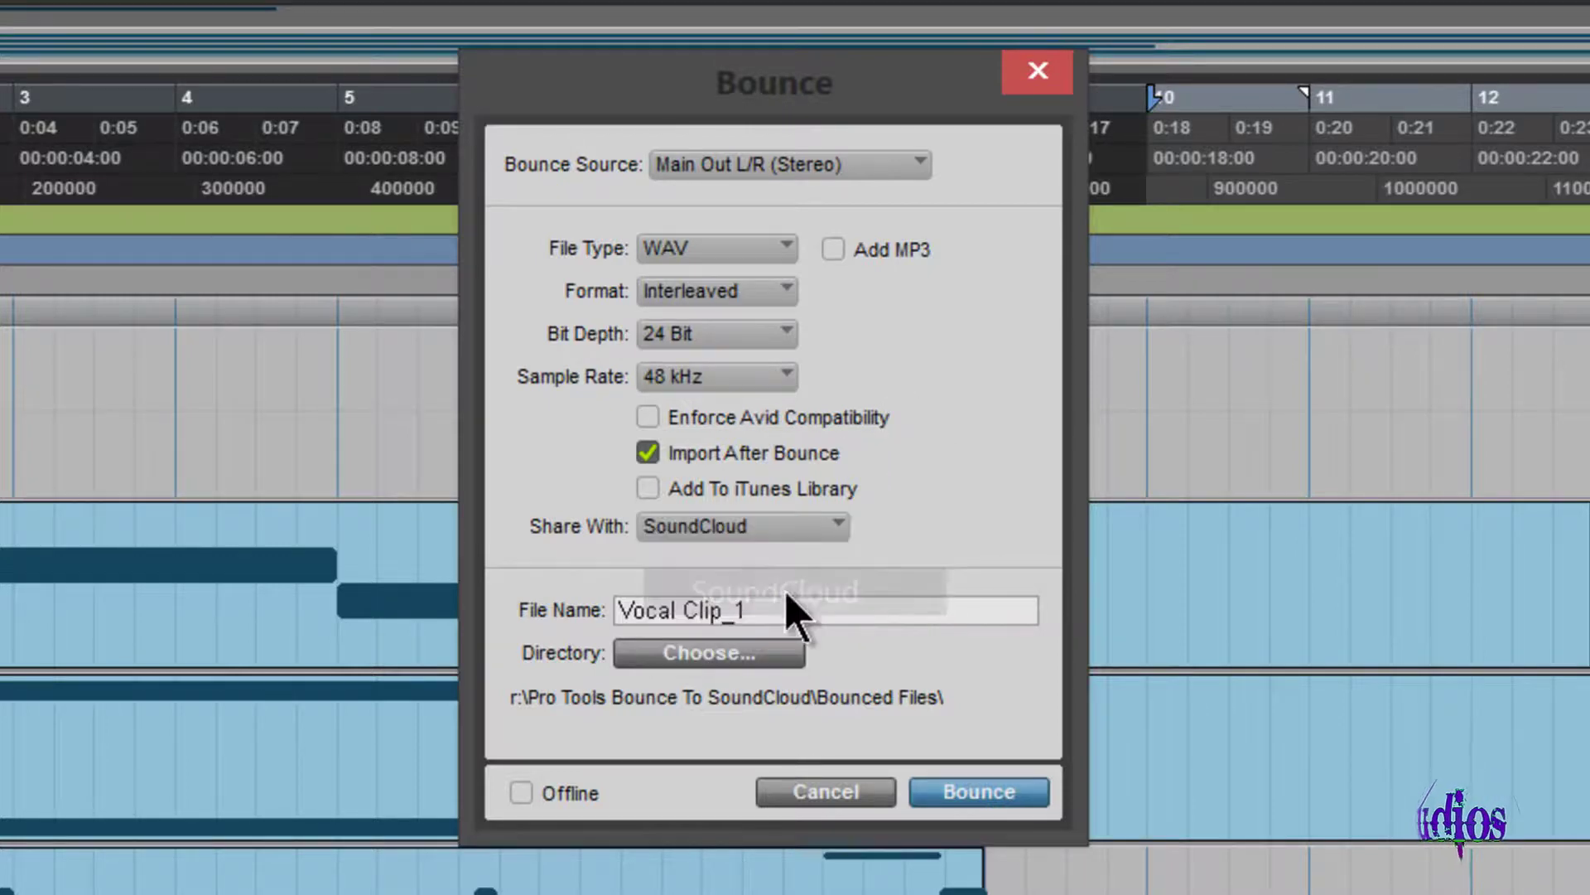
pyautogui.click(647, 454)
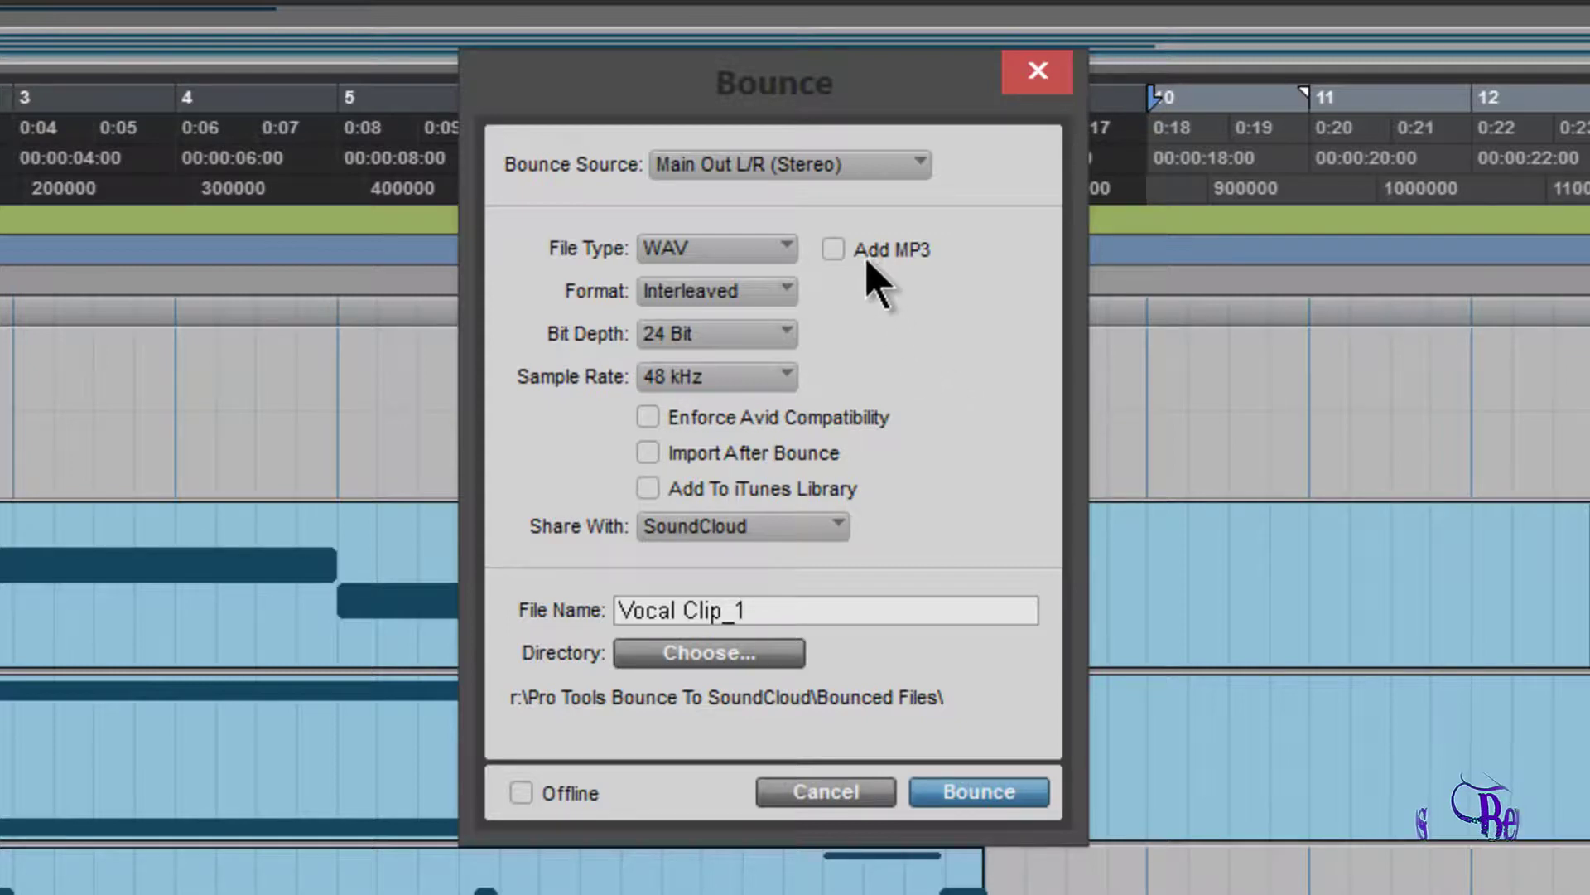
pyautogui.click(834, 249)
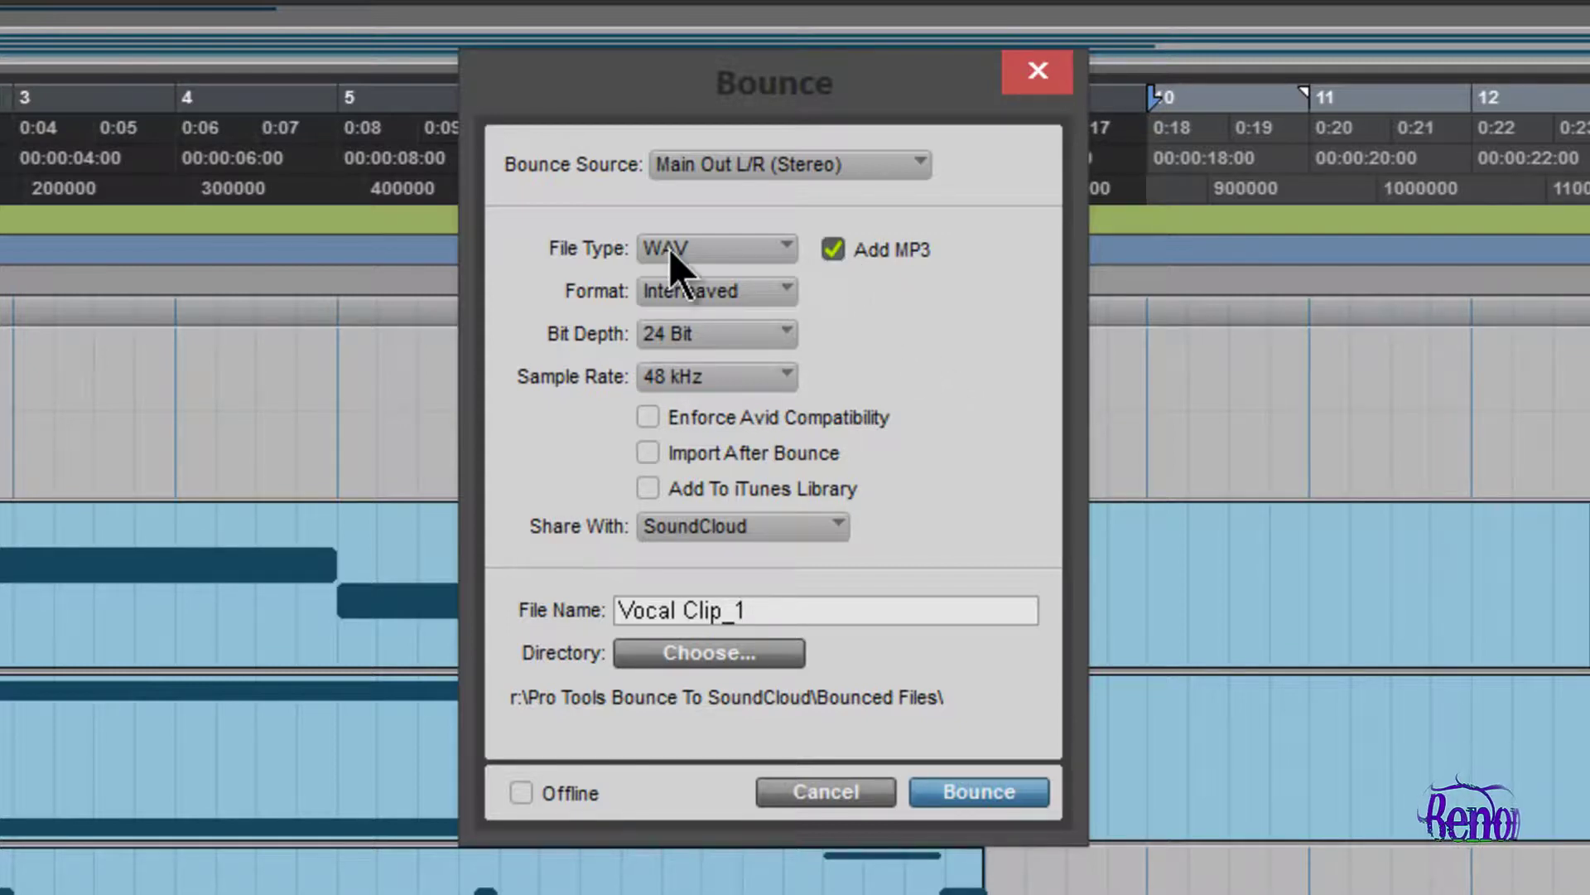
# - Keep WAV, 24 Bit, 48 kHz, rename the file PT11 Test Bounce to SC, and bounce
pyautogui.click(708, 250)
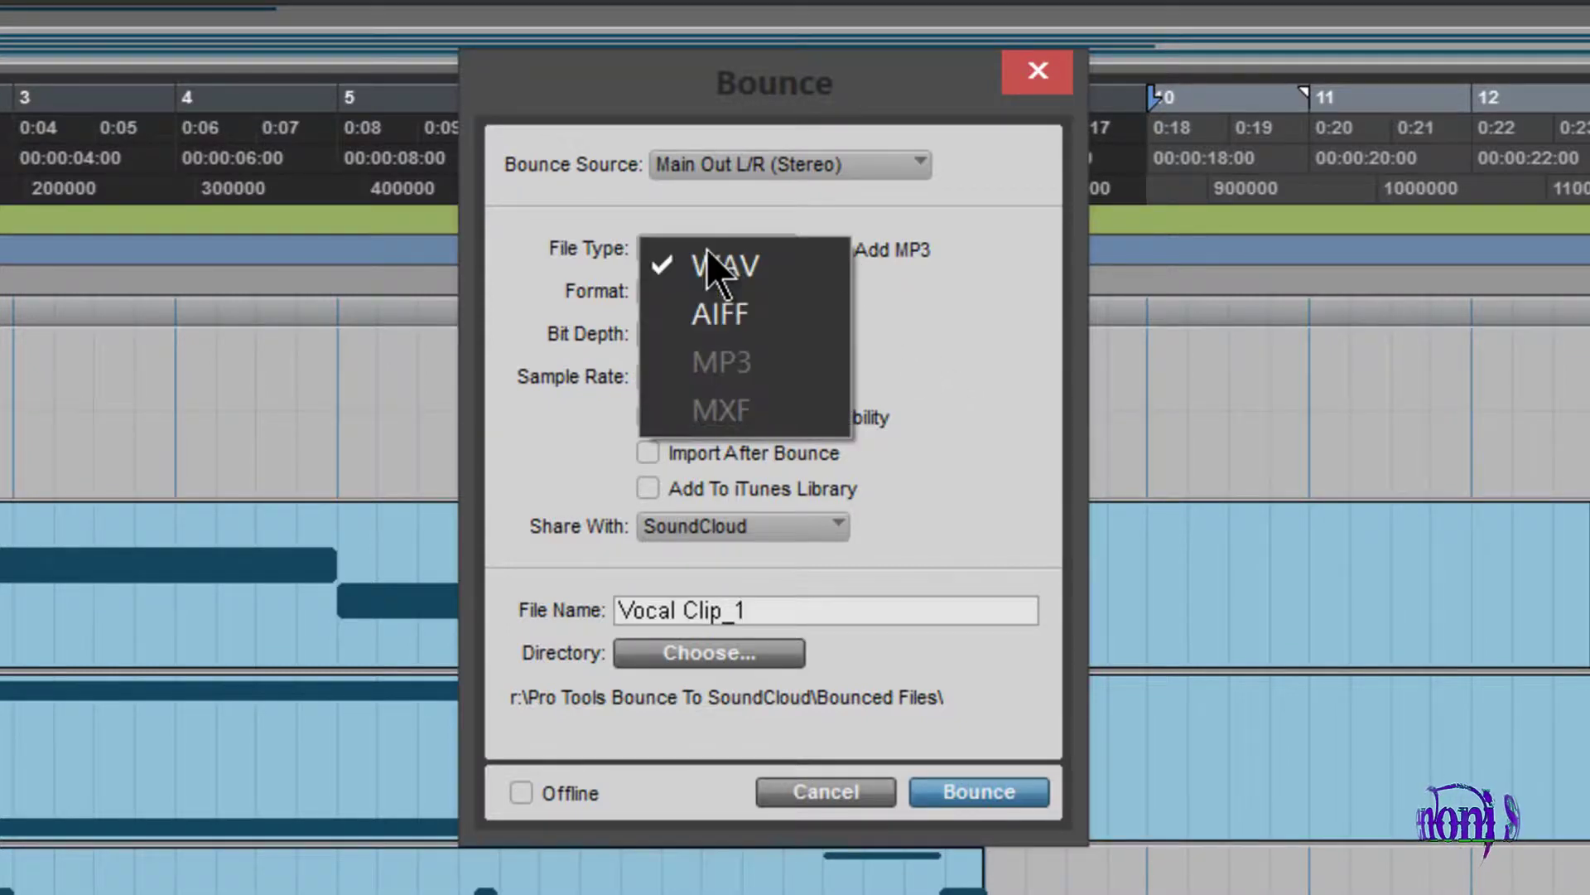
pyautogui.click(984, 413)
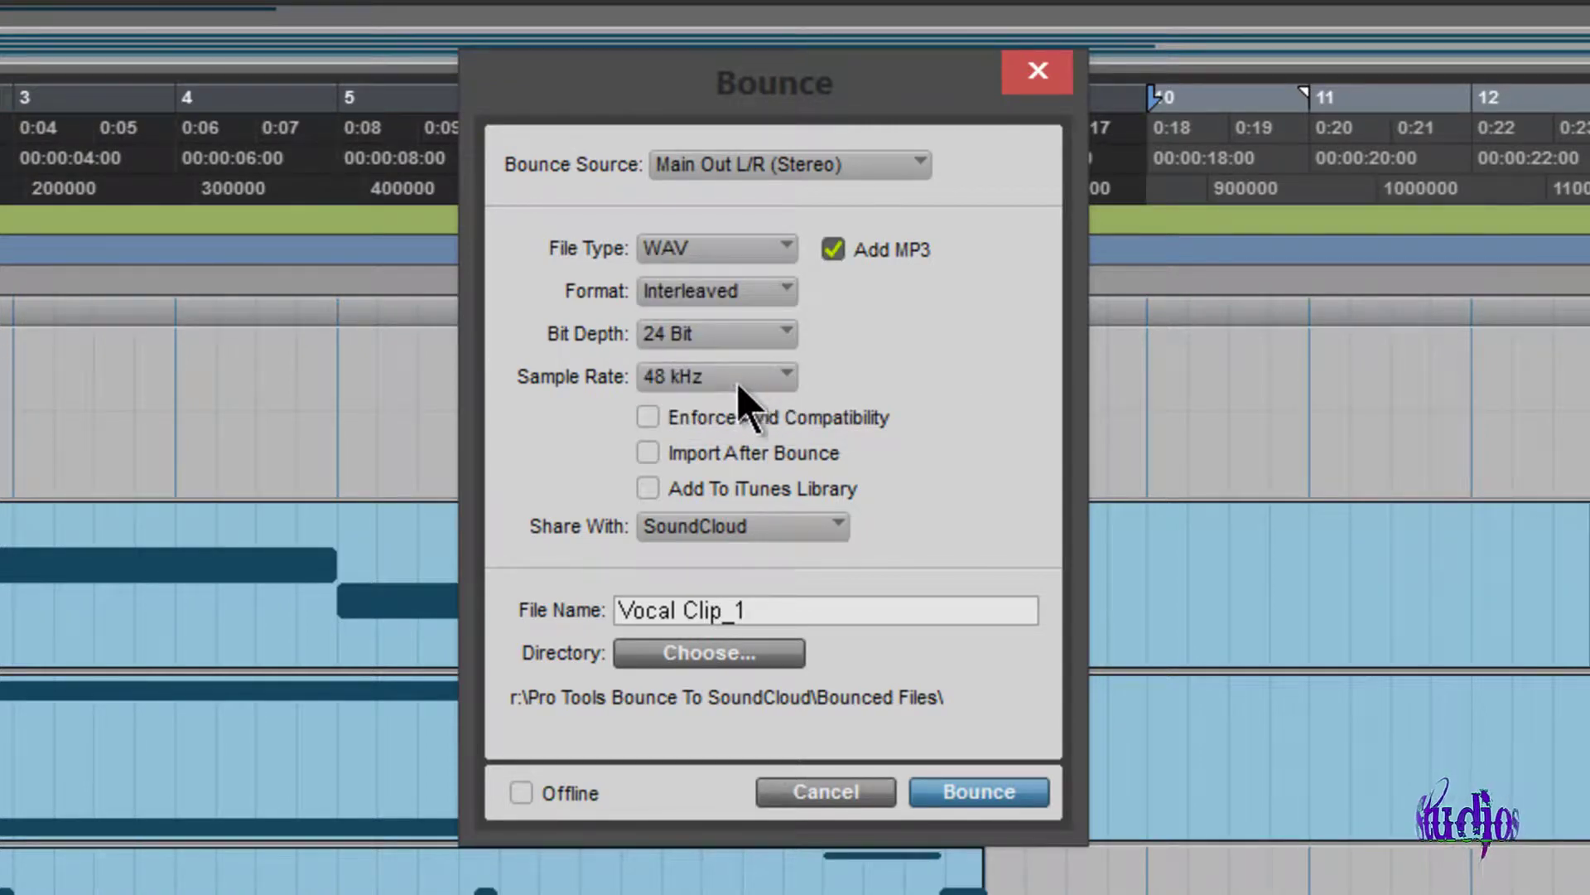
pyautogui.click(764, 344)
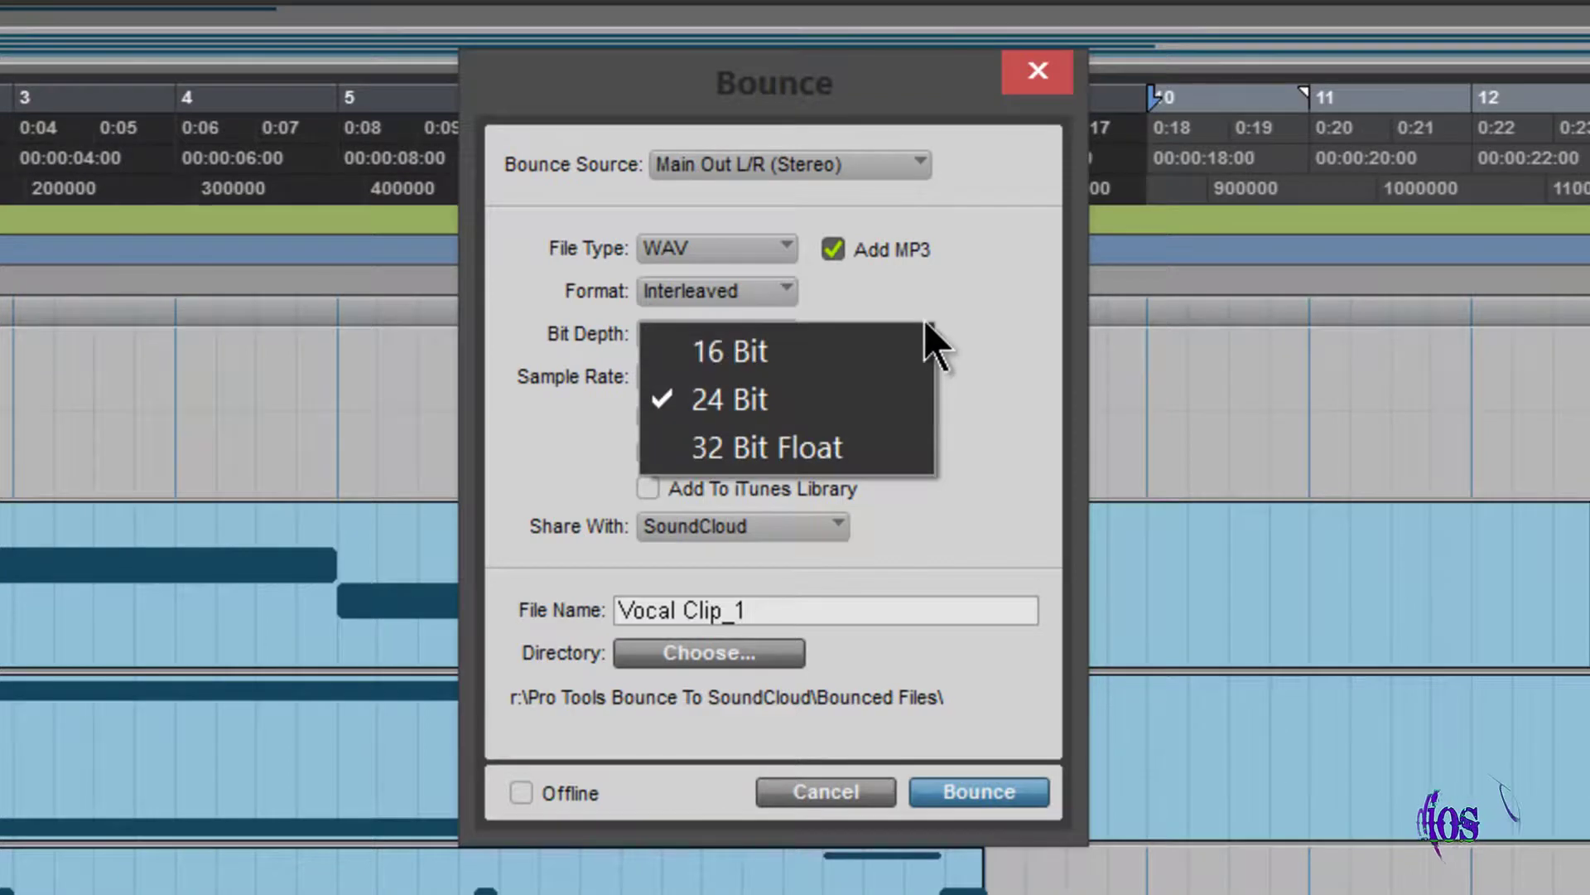
pyautogui.click(960, 339)
pyautogui.click(784, 379)
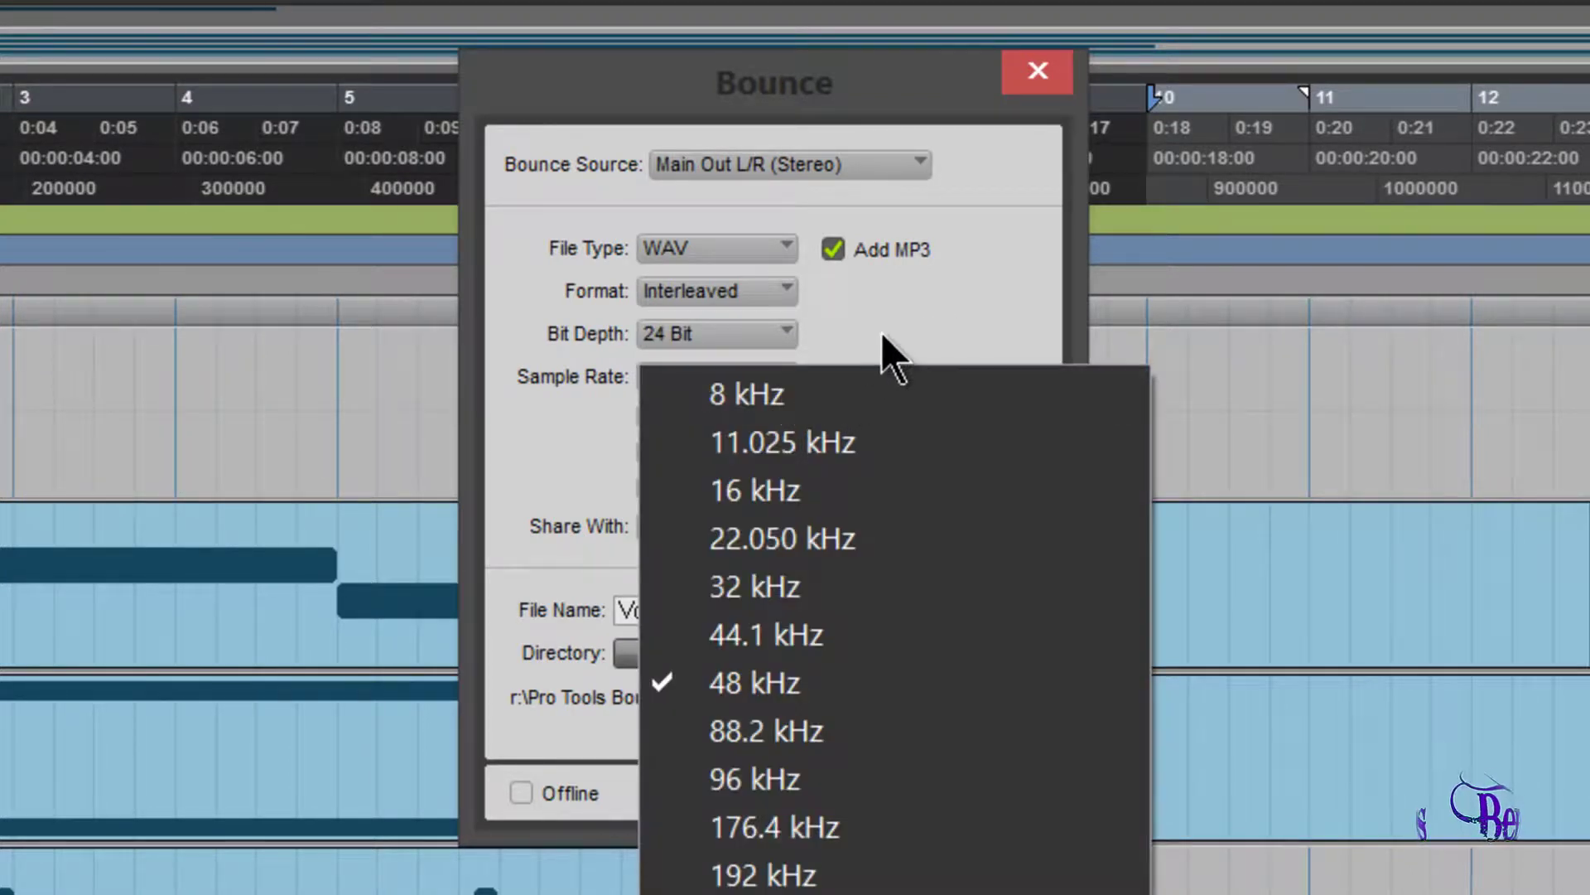
pyautogui.click(888, 355)
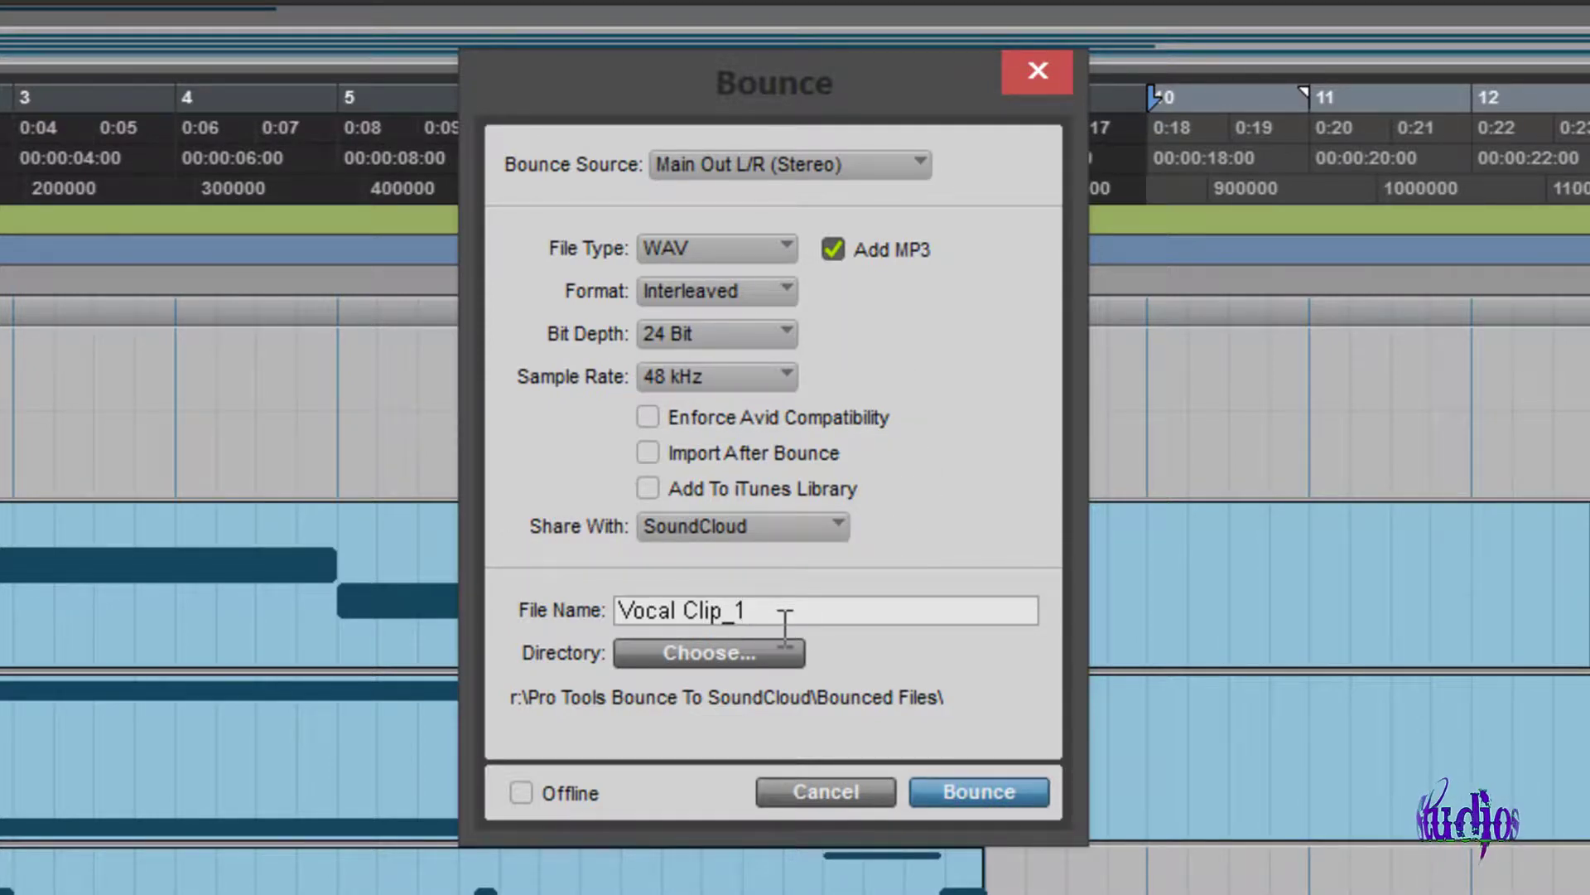
pyautogui.press('BackSpace')
pyautogui.press('BackSpace')
pyautogui.press('BackSpace')
pyautogui.press('BackSpace')
pyautogui.press('BackSpace')
pyautogui.press('BackSpace')
pyautogui.press('BackSpace')
pyautogui.press('BackSpace')
pyautogui.press('BackSpace')
pyautogui.press('BackSpace')
pyautogui.press('BackSpace')
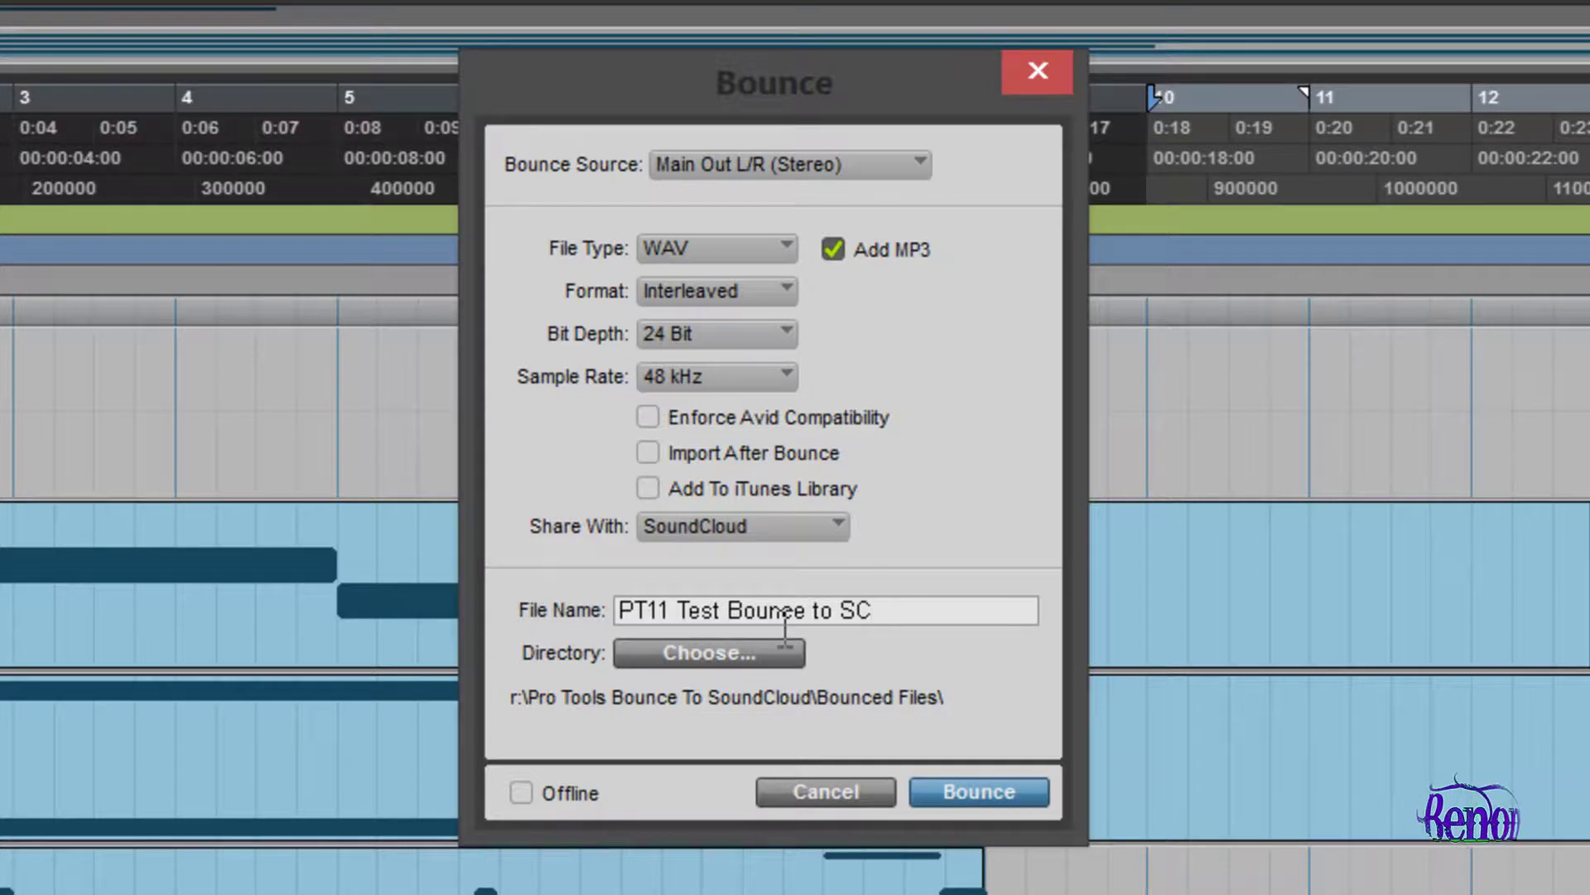
pyautogui.click(980, 794)
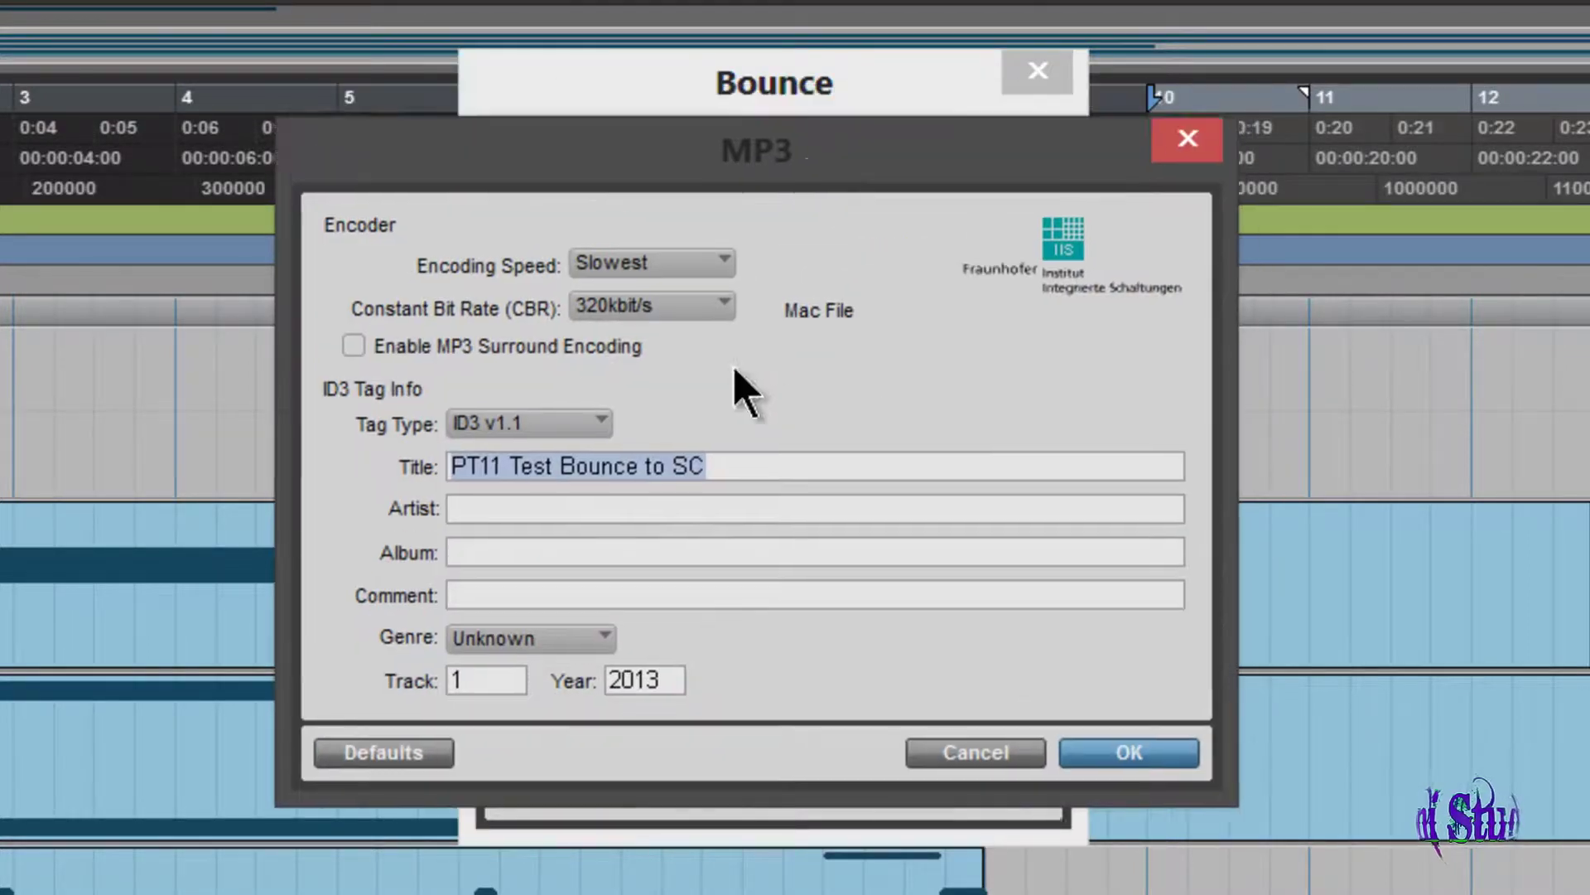
# - Keep the MP3 encoding speed at Slowest and accept the MP3 settings
pyautogui.moveTo(791, 149); pyautogui.dragTo(862, 156)
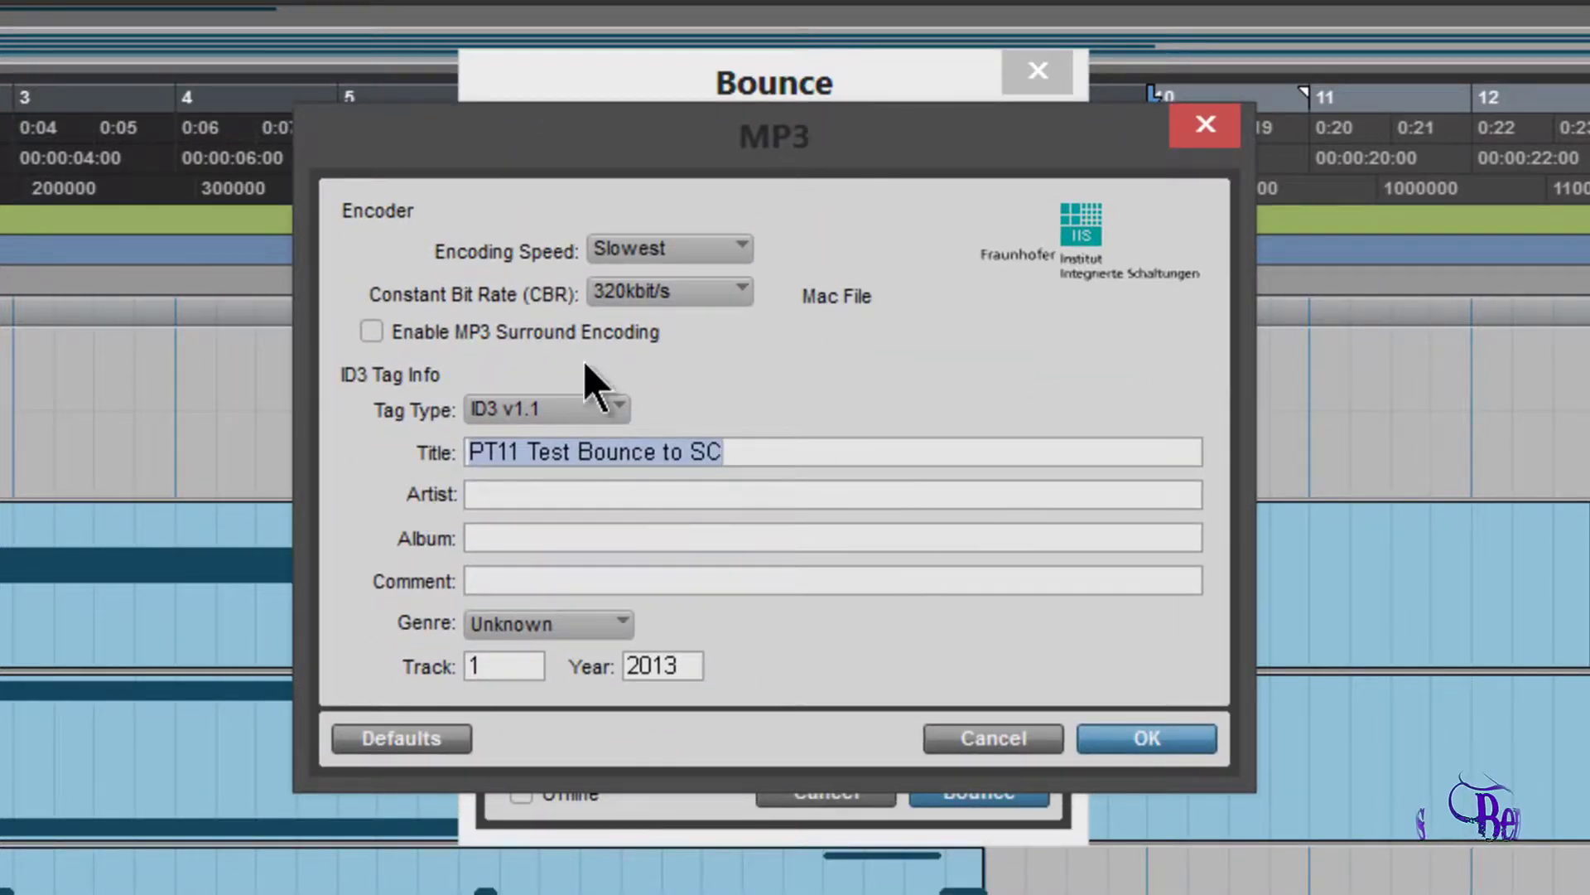
pyautogui.click(717, 250)
pyautogui.click(758, 314)
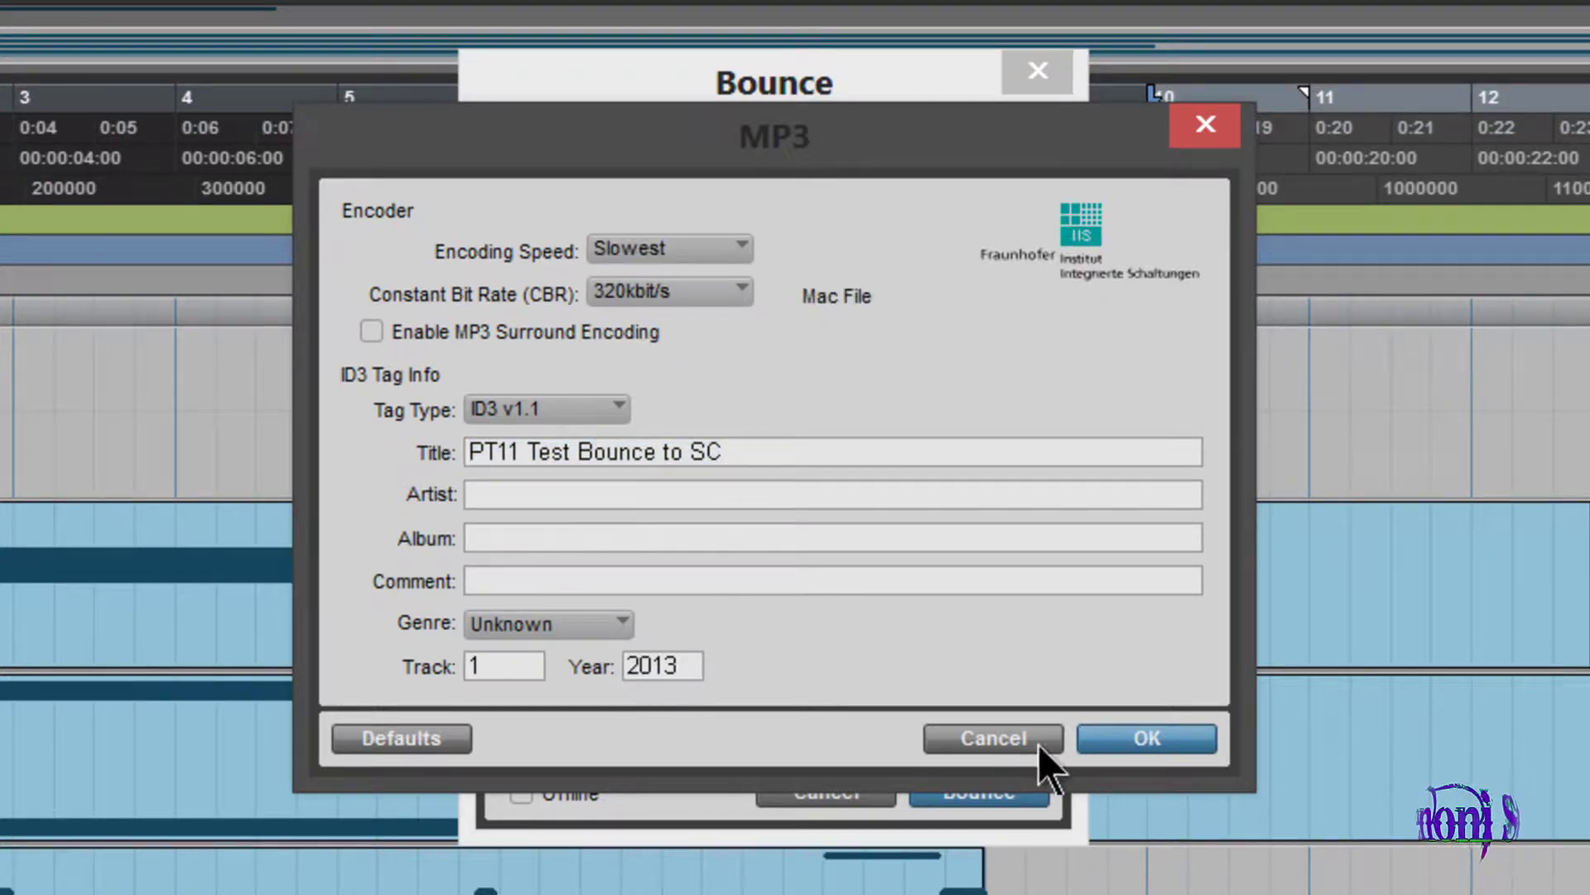
pyautogui.click(1157, 738)
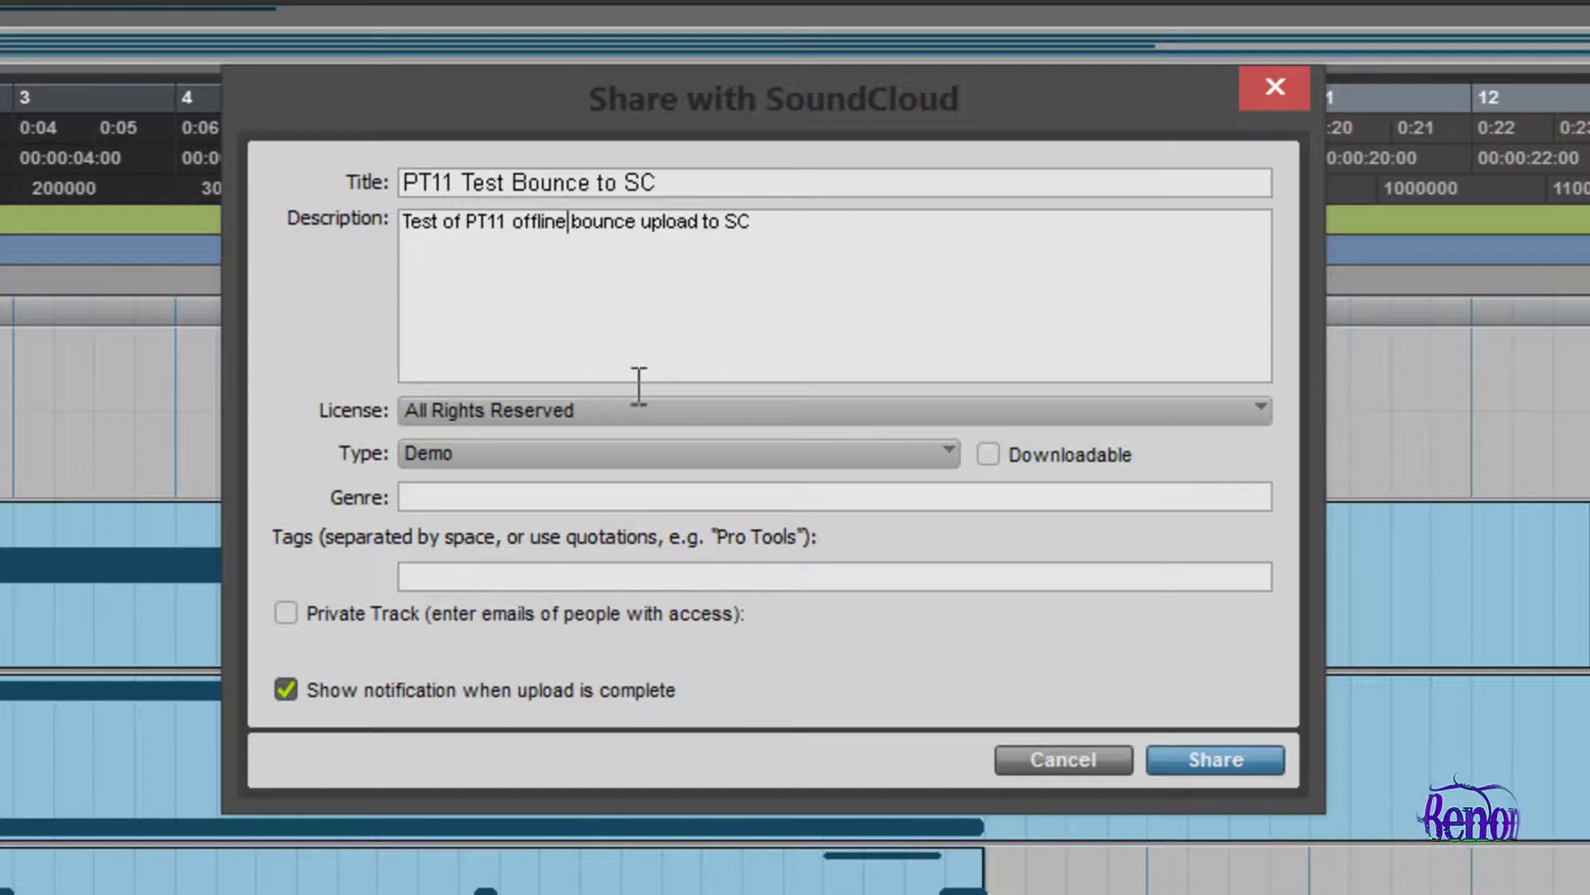
# - Remove 'offline' from the description, keep All Rights Reserved and Demo, leave Downloadable off
pyautogui.press('BackSpace')
pyautogui.press('BackSpace')
pyautogui.press('BackSpace')
pyautogui.press('BackSpace')
pyautogui.press('BackSpace')
pyautogui.press('BackSpace')
pyautogui.press('BackSpace')
pyautogui.press('BackSpace')
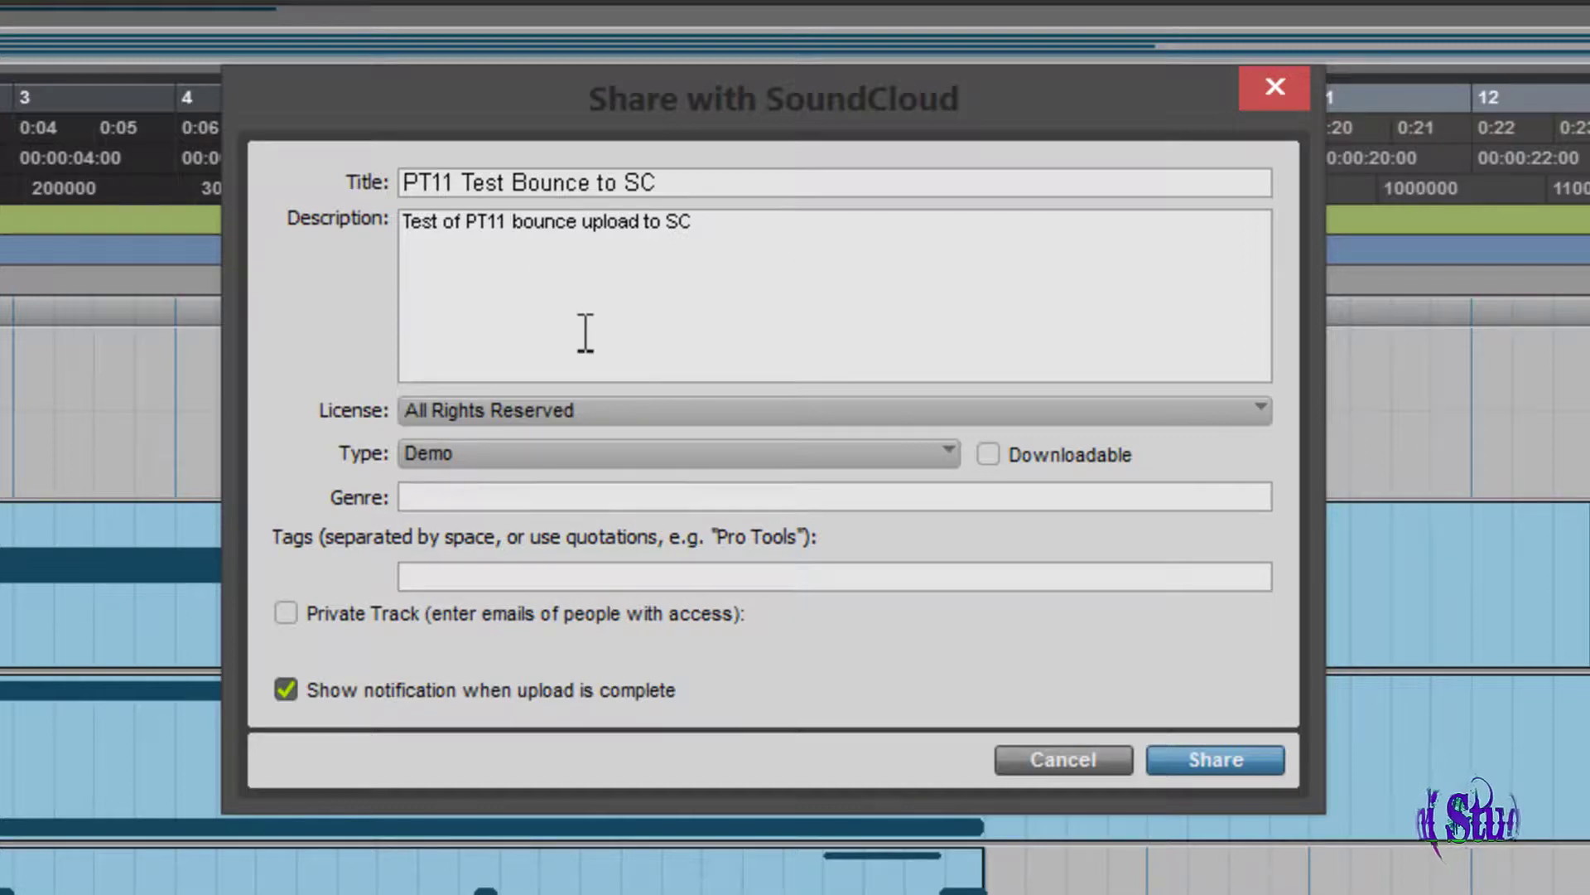
pyautogui.click(441, 409)
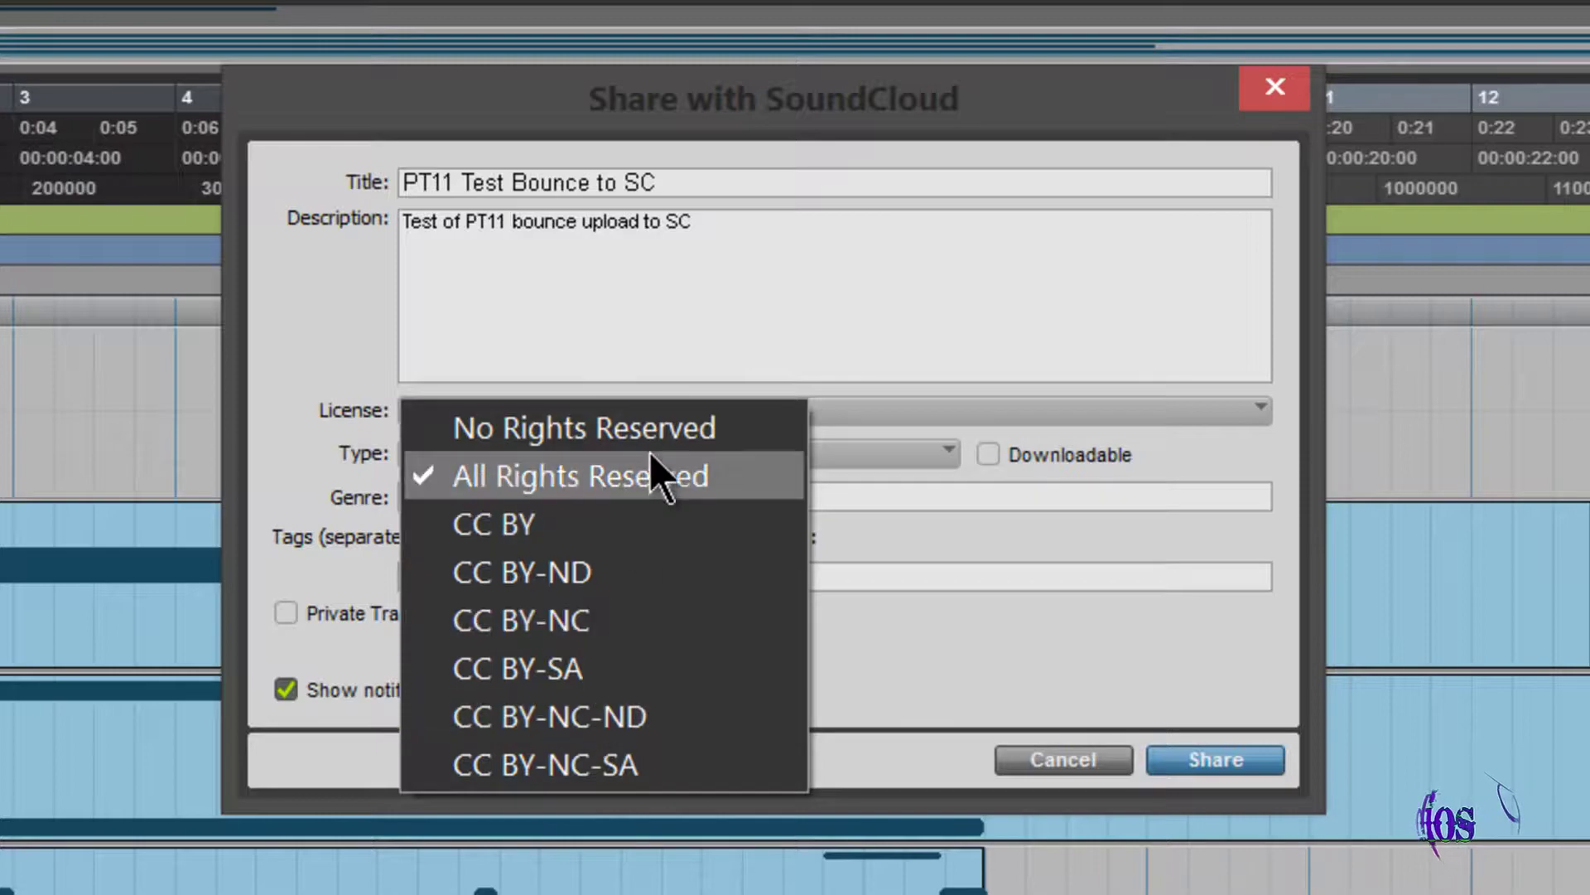
pyautogui.click(623, 475)
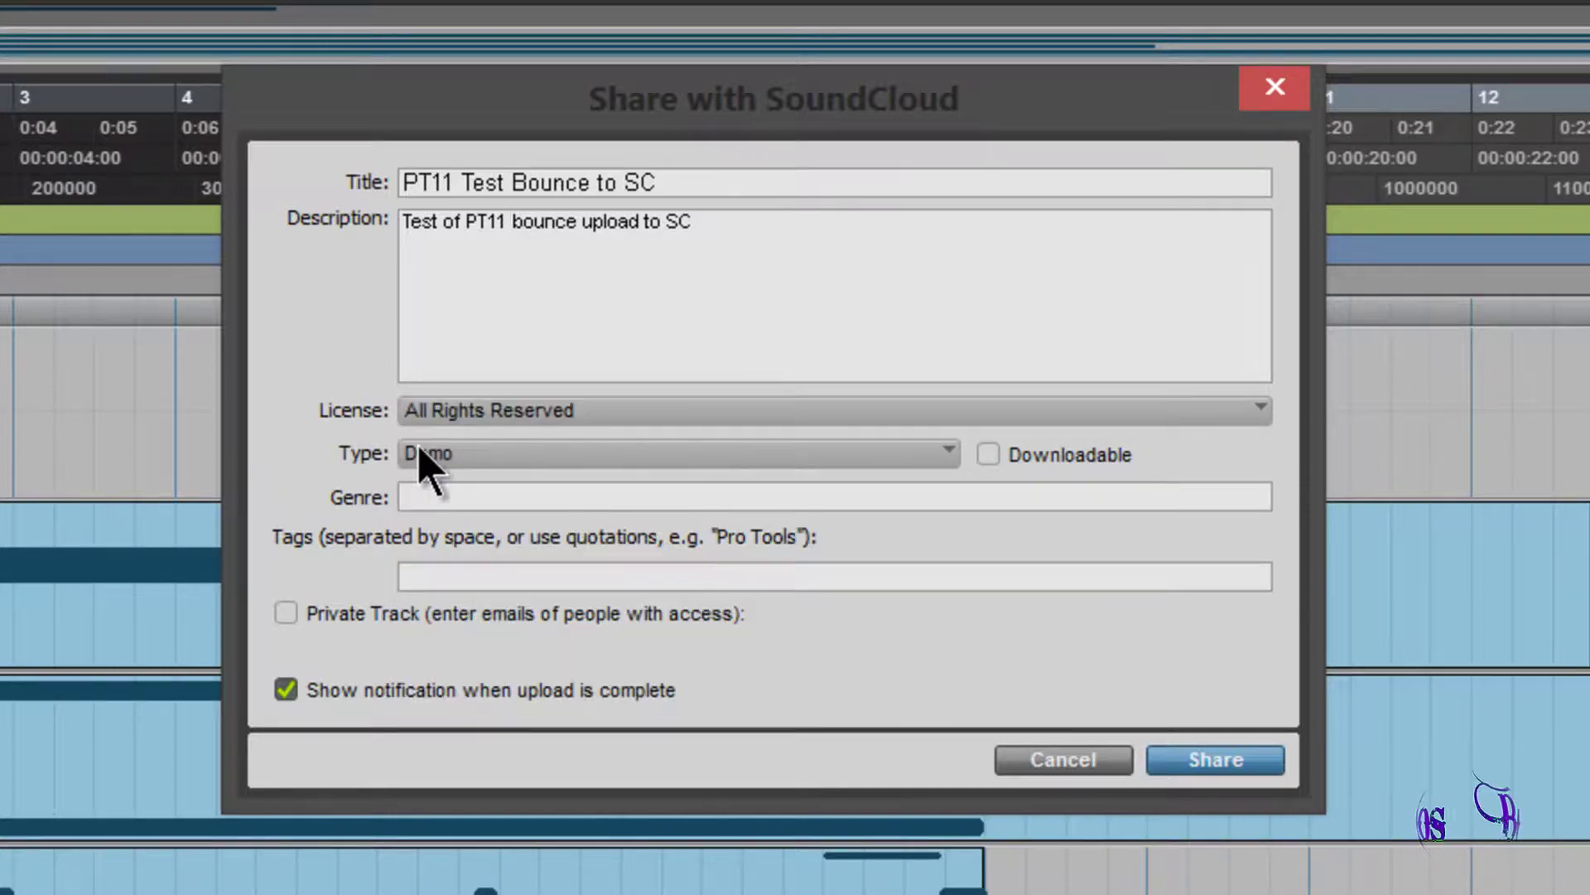
pyautogui.click(560, 453)
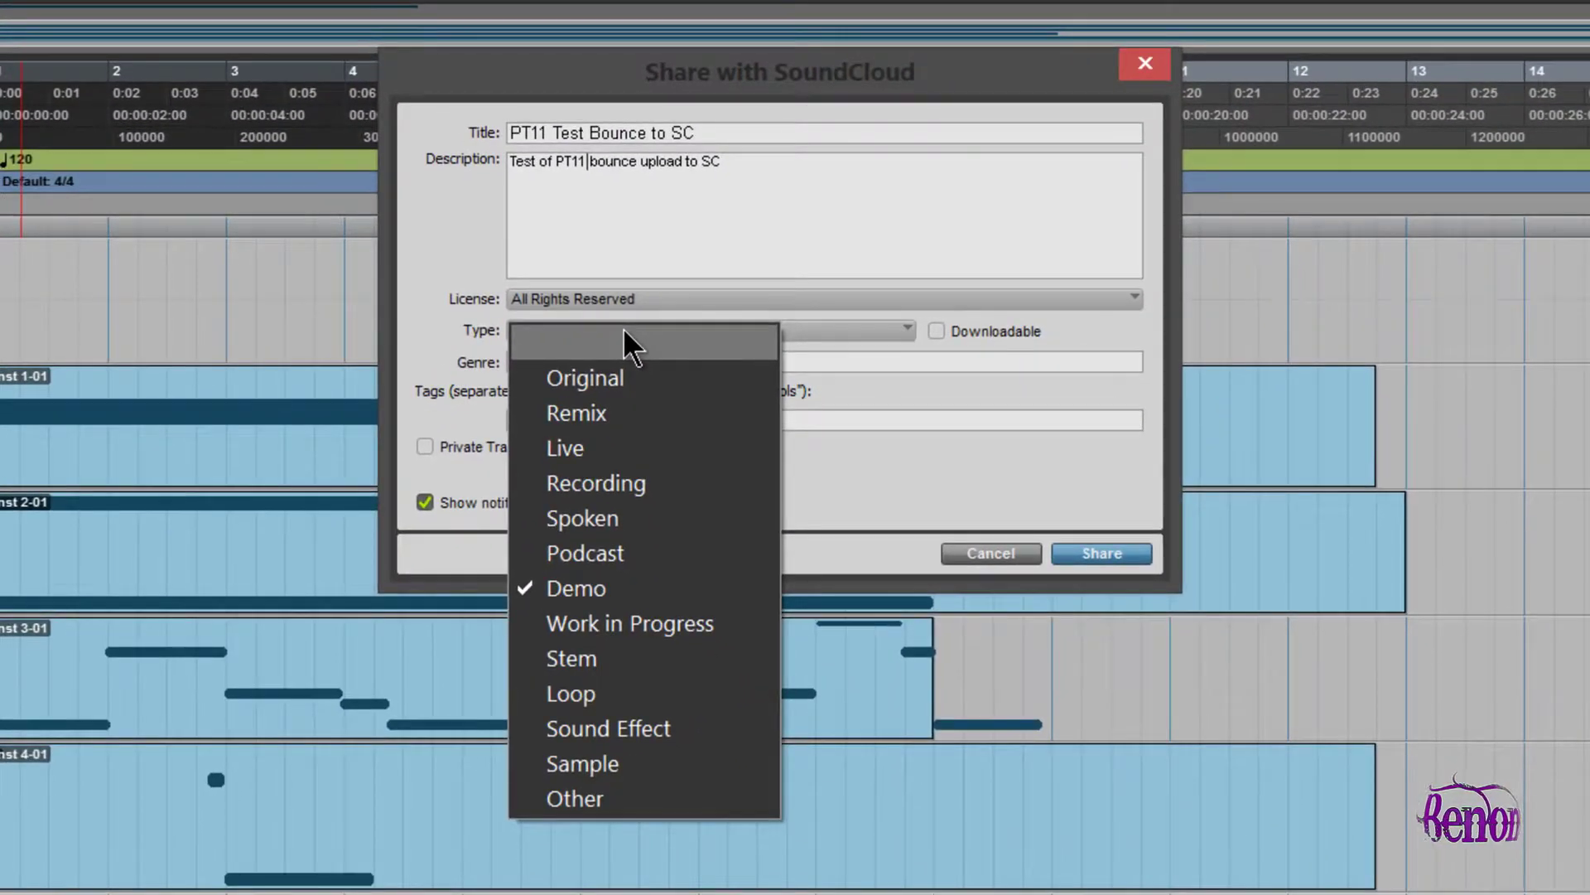
pyautogui.click(605, 588)
pyautogui.click(936, 330)
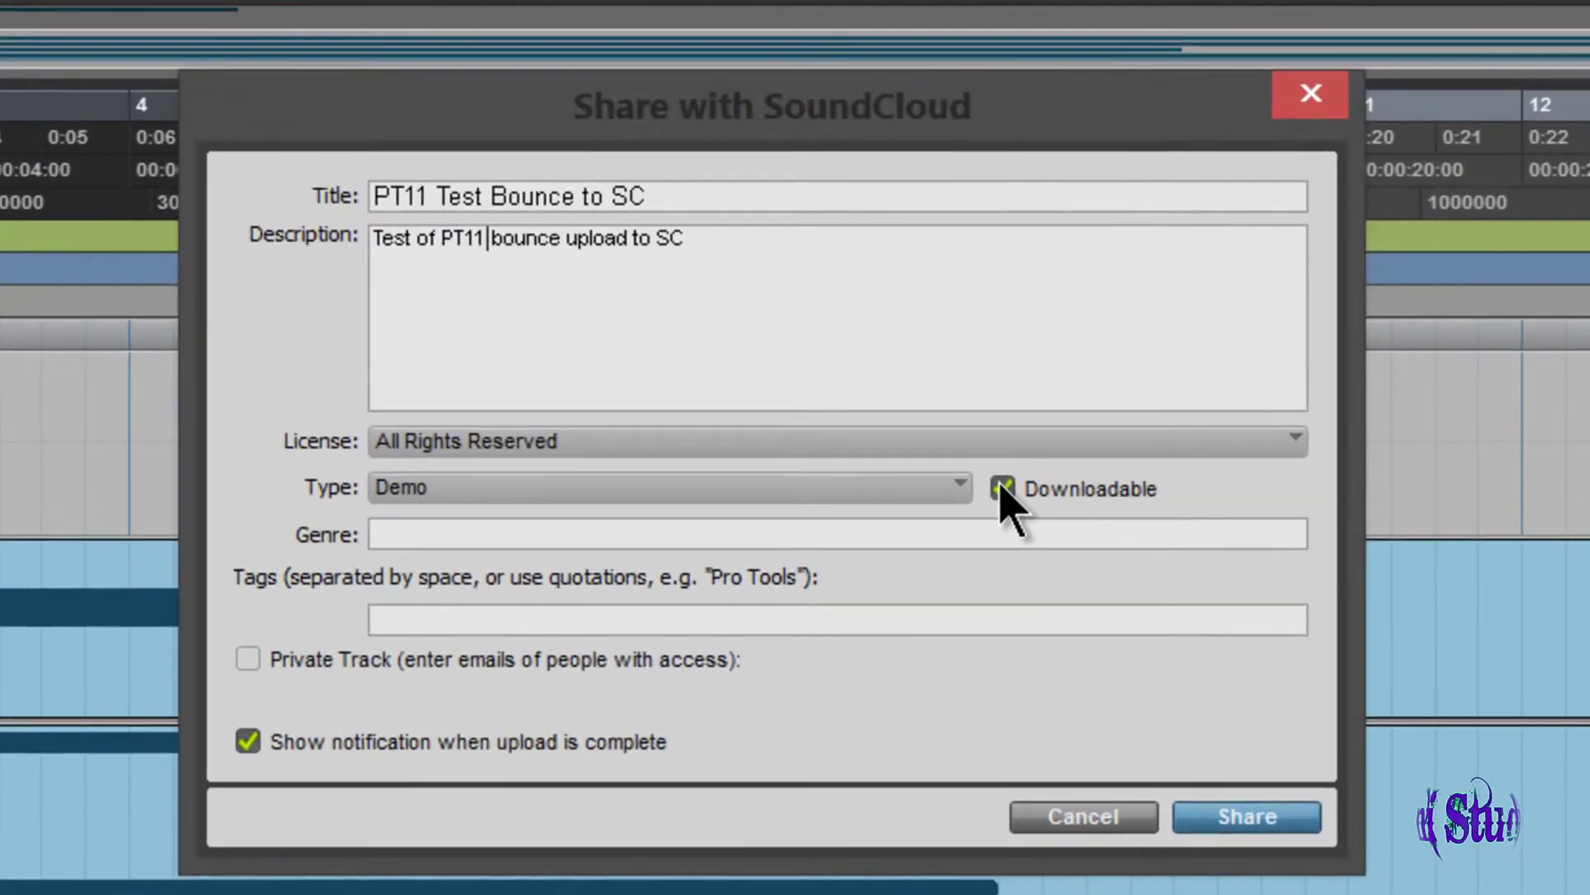
pyautogui.click(1003, 489)
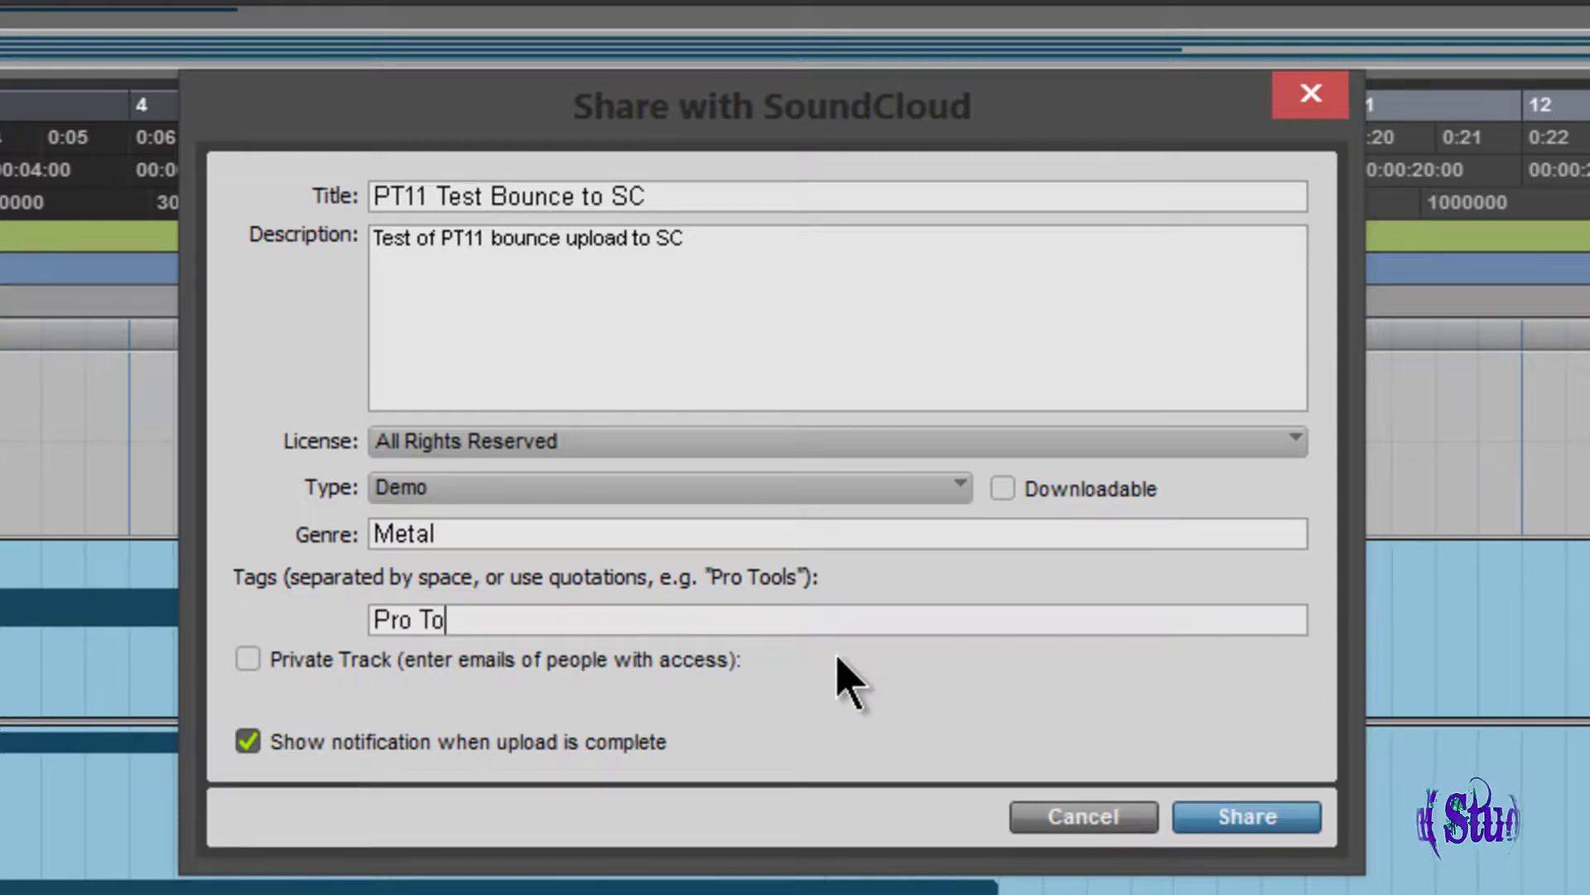
# - Keep the track public with upload notification on, then share the bounce to SoundCloud
pyautogui.click(247, 658)
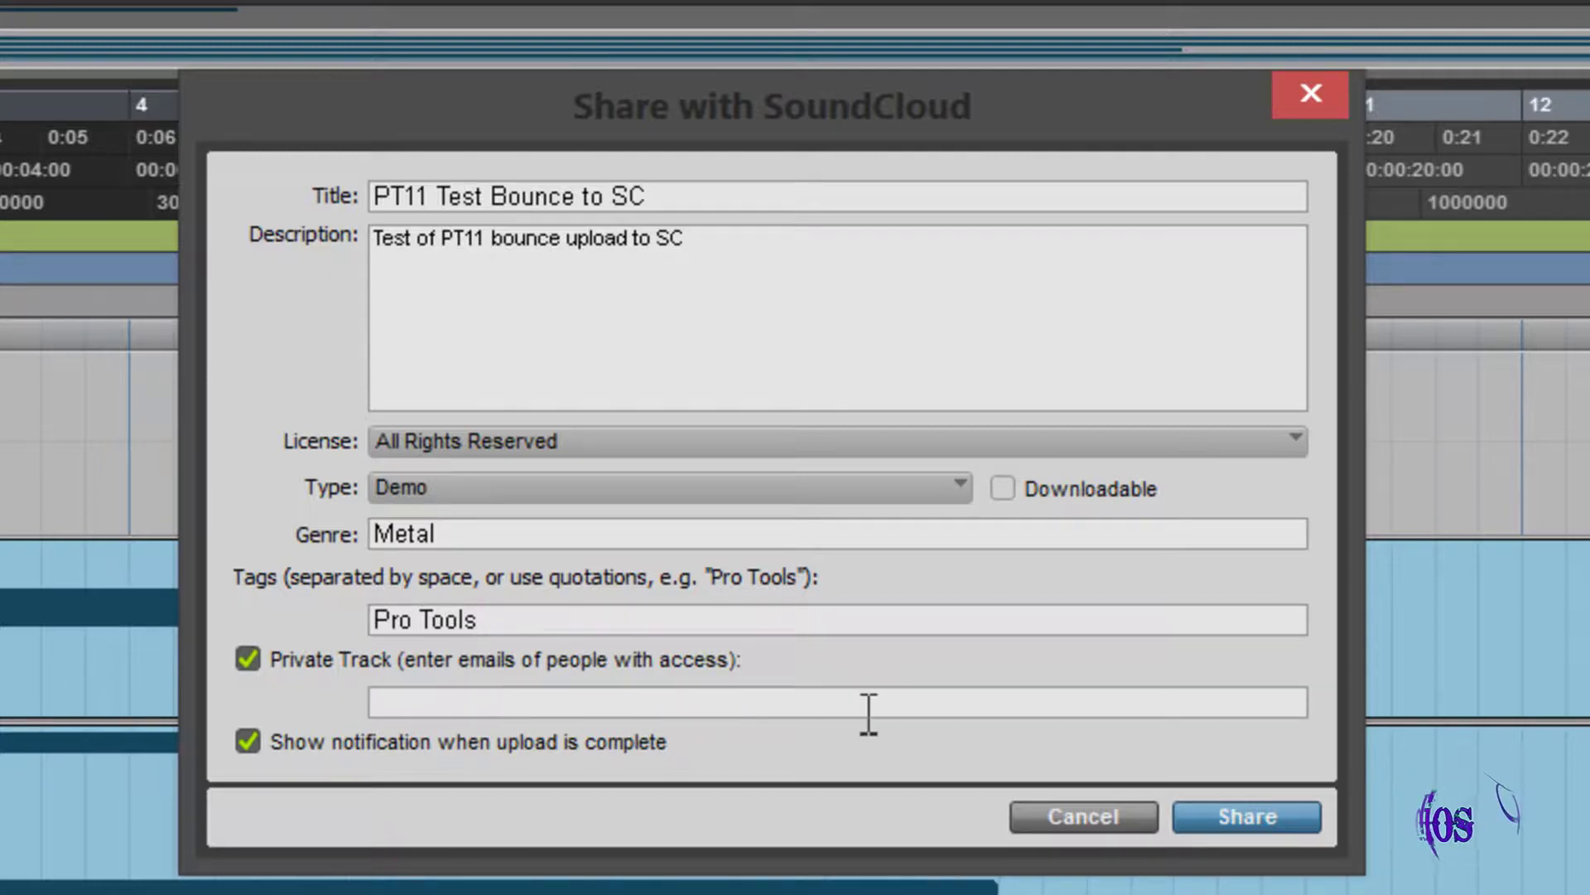
pyautogui.click(253, 659)
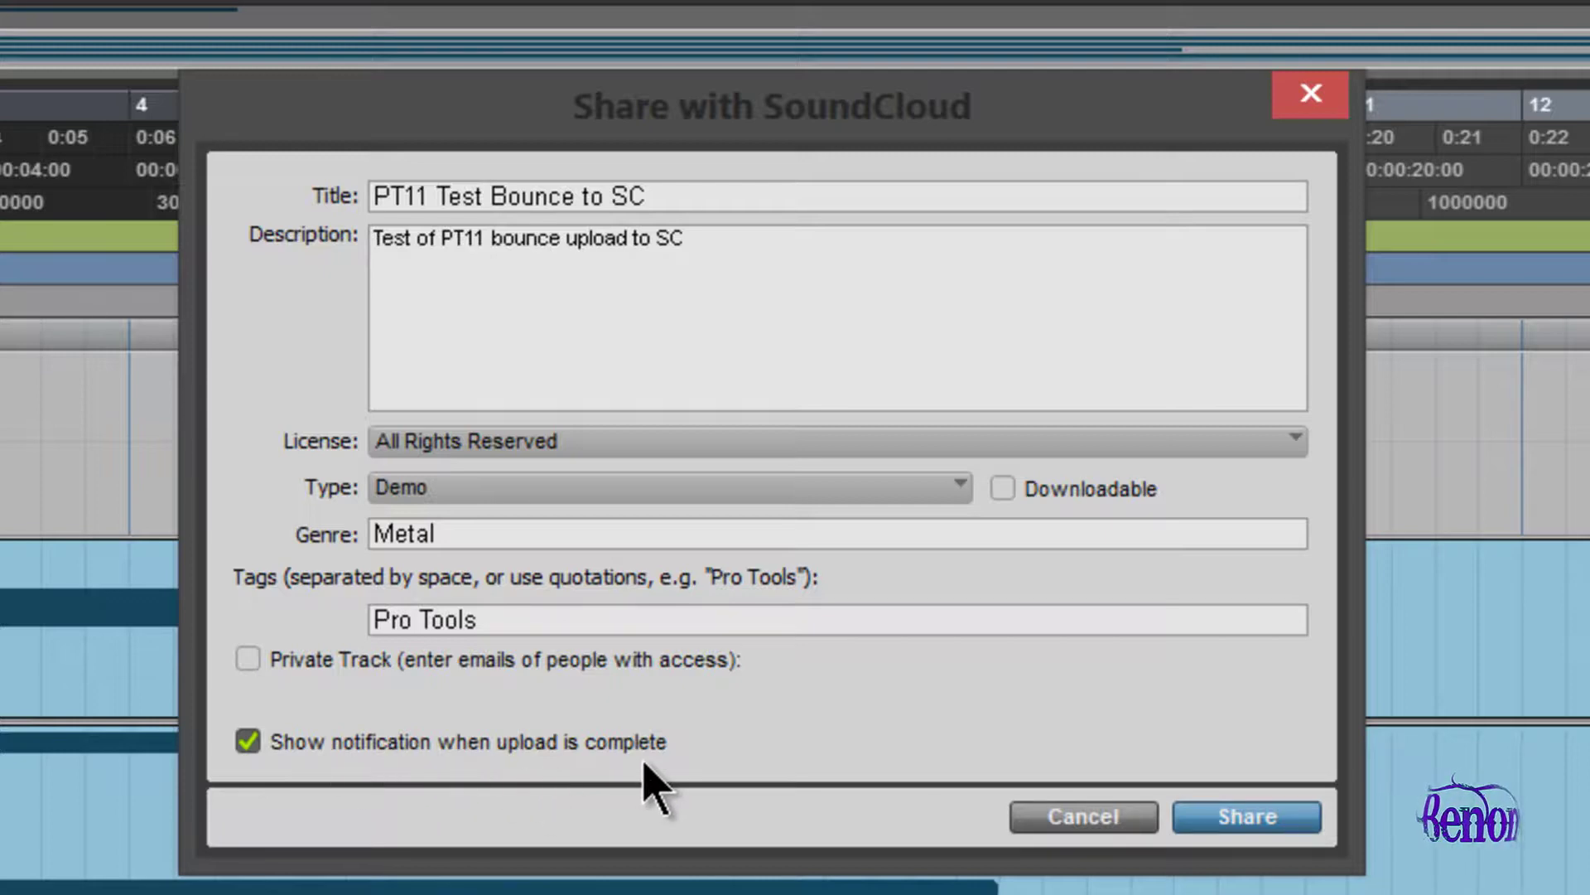
pyautogui.click(248, 741)
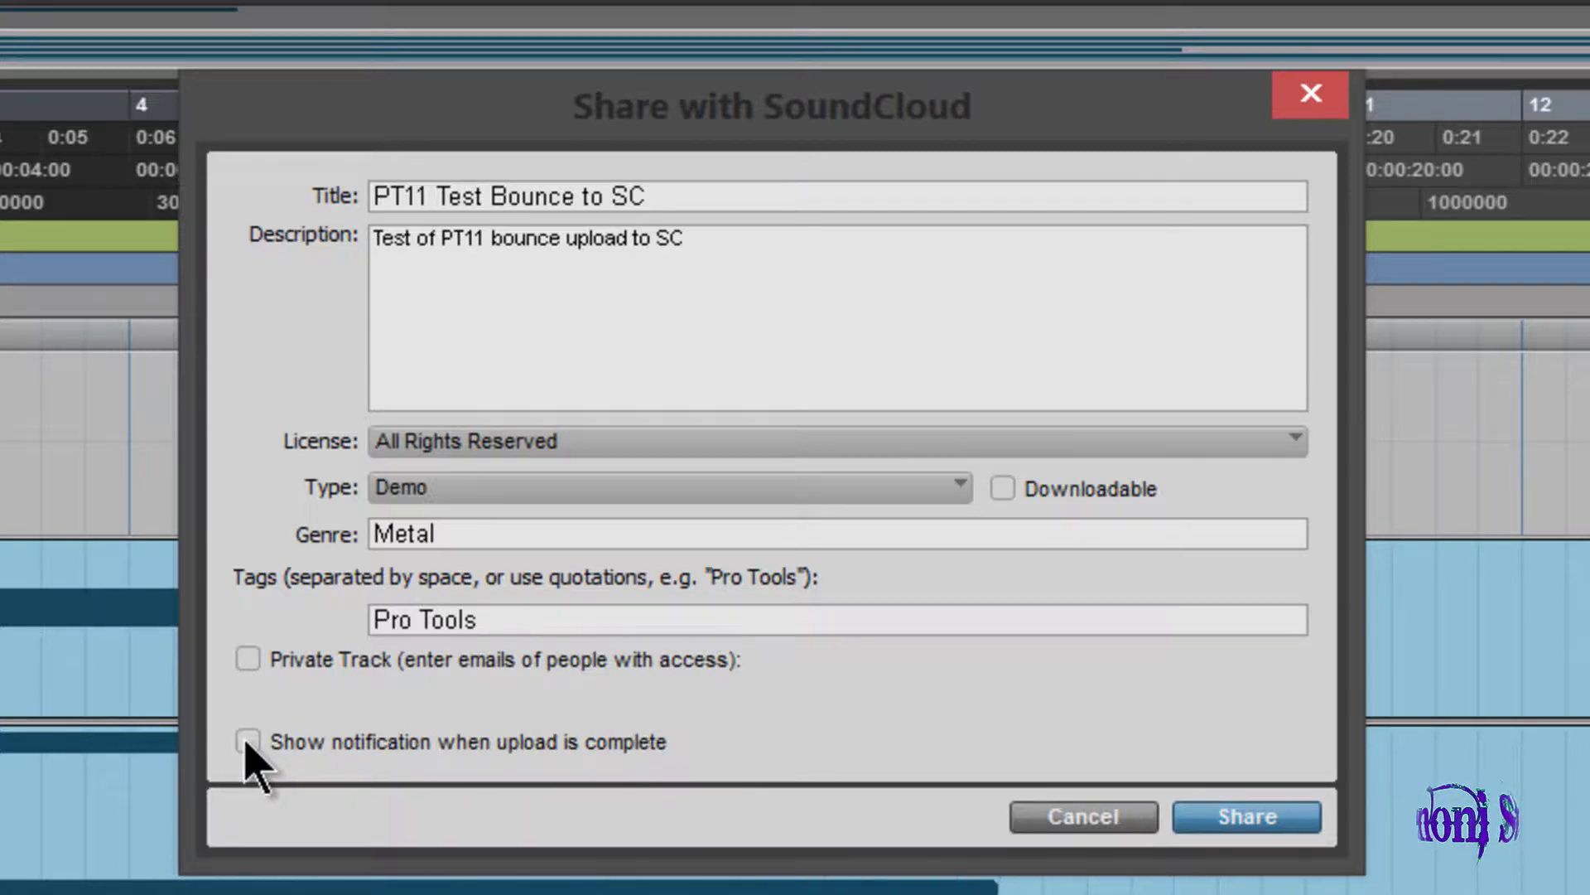
pyautogui.click(248, 741)
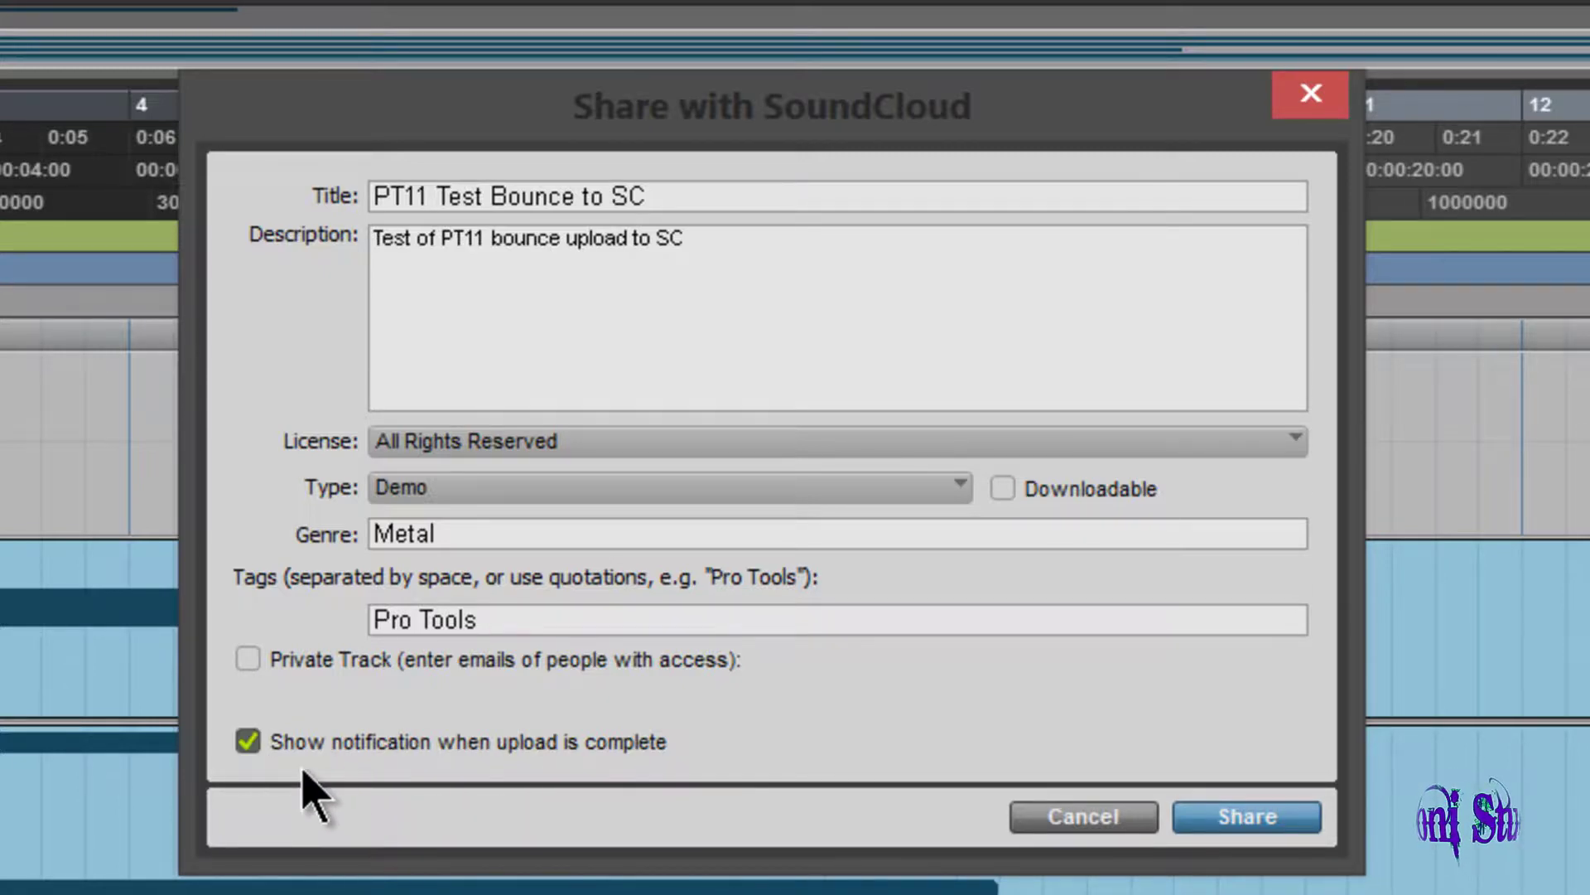
pyautogui.click(1240, 821)
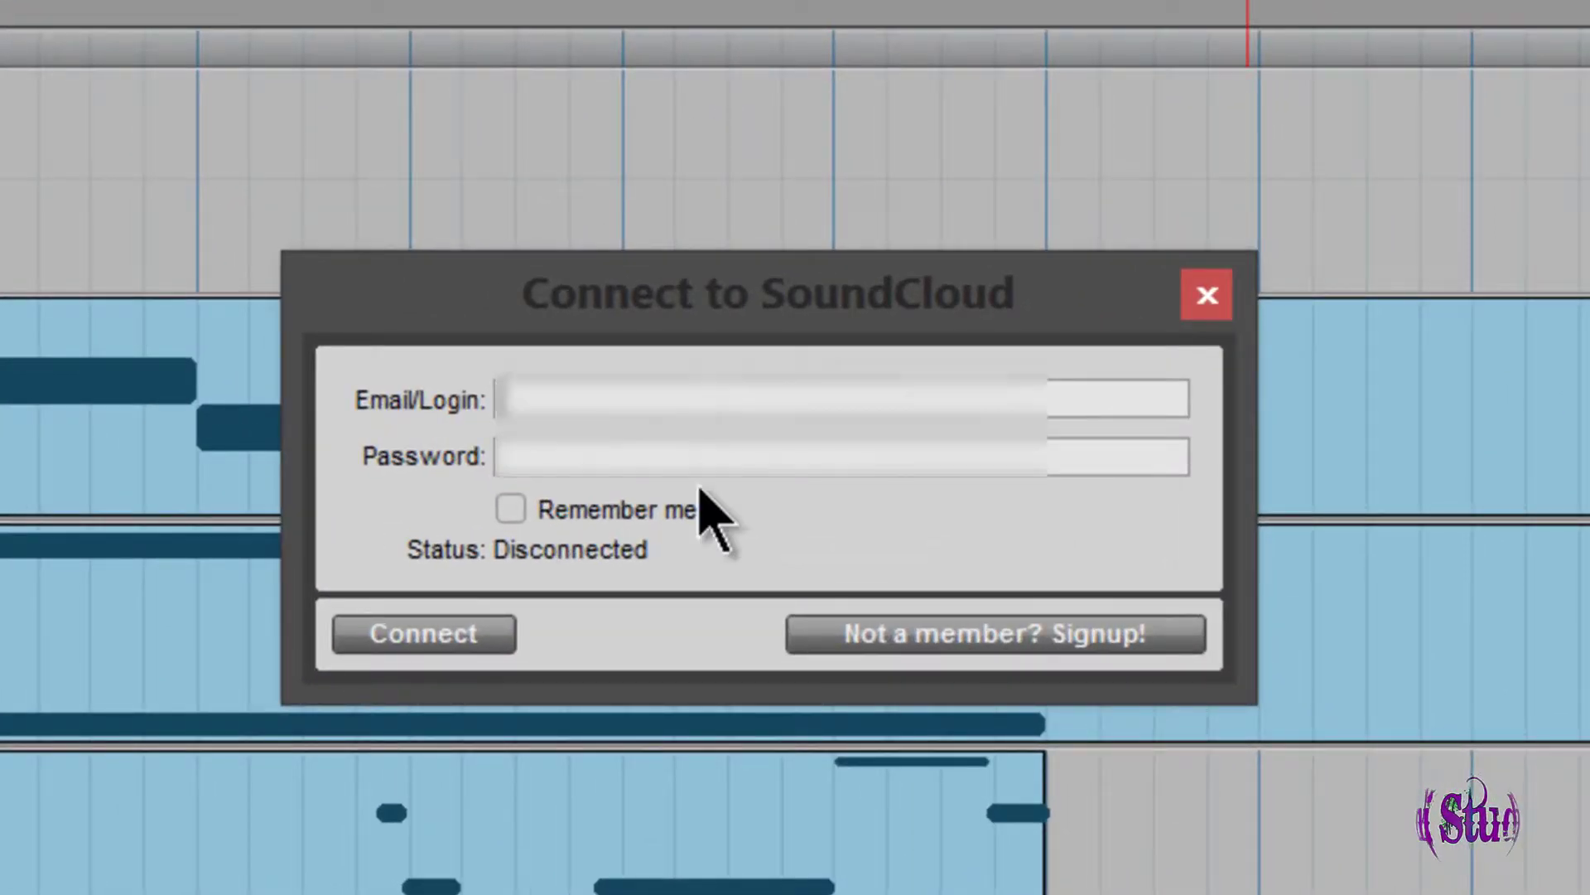
# - Enter the SoundCloud account email and password and connect, retrying after the rejected login
pyautogui.write('email')
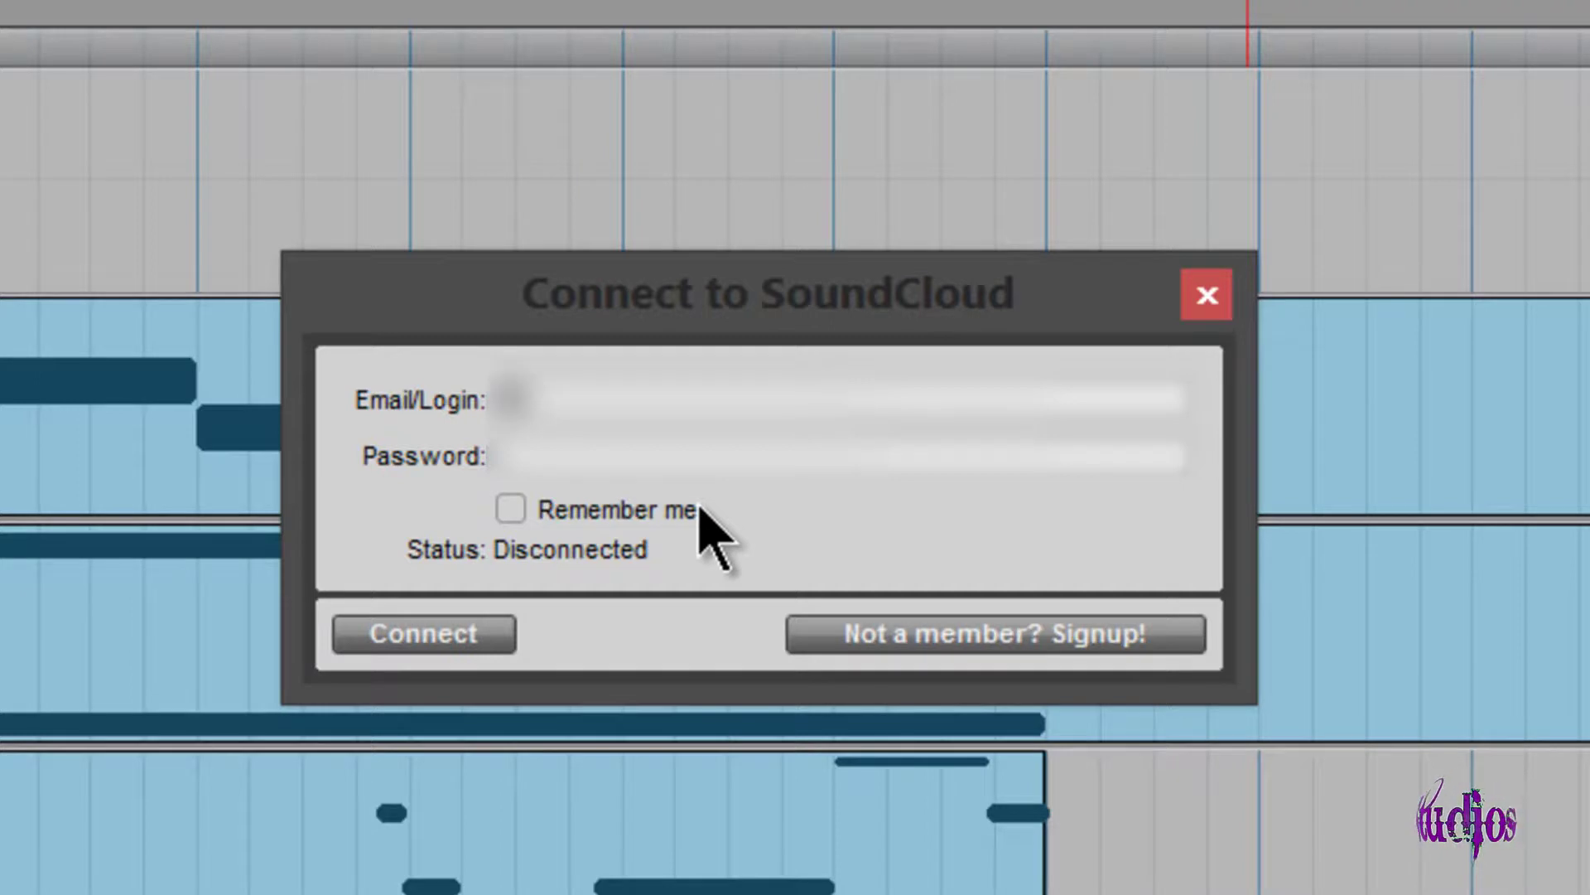
pyautogui.press('Tab')
pyautogui.write('password')
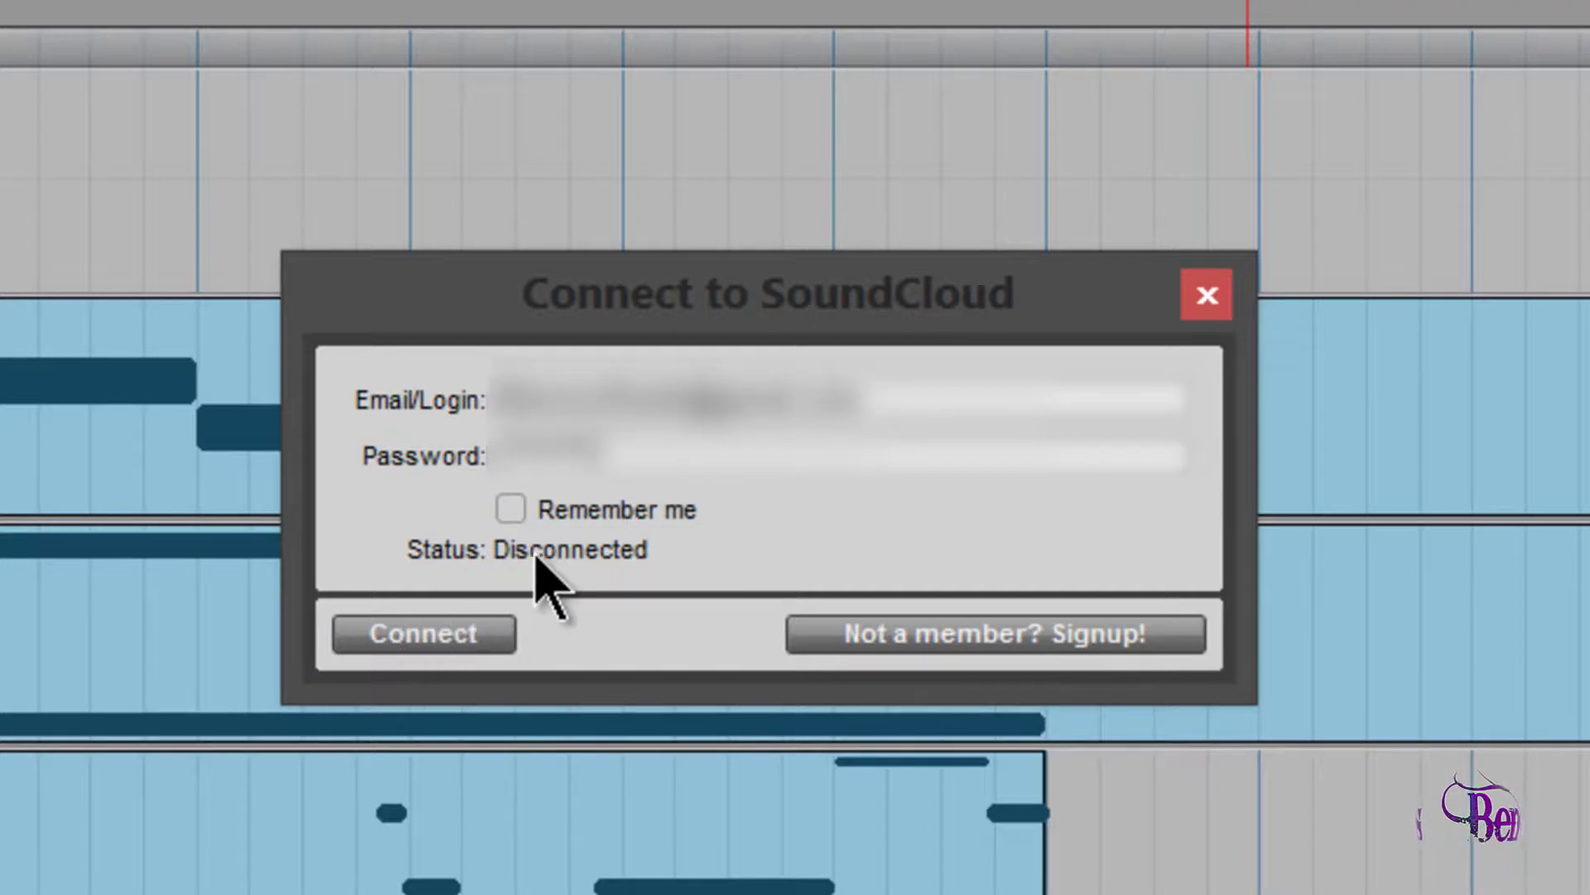
pyautogui.click(448, 636)
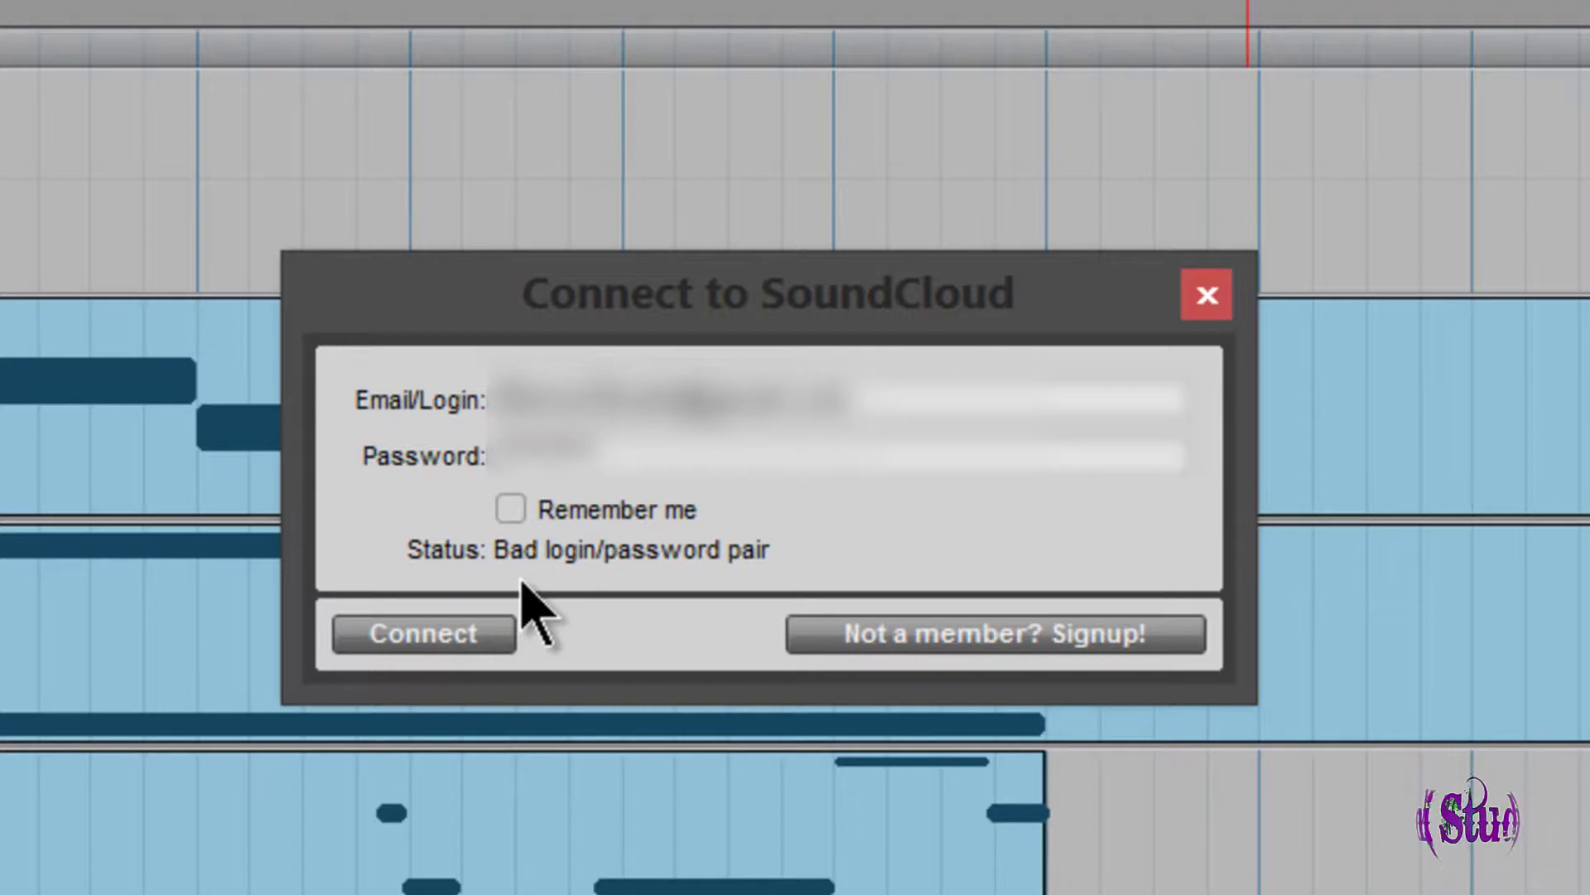
pyautogui.click(452, 637)
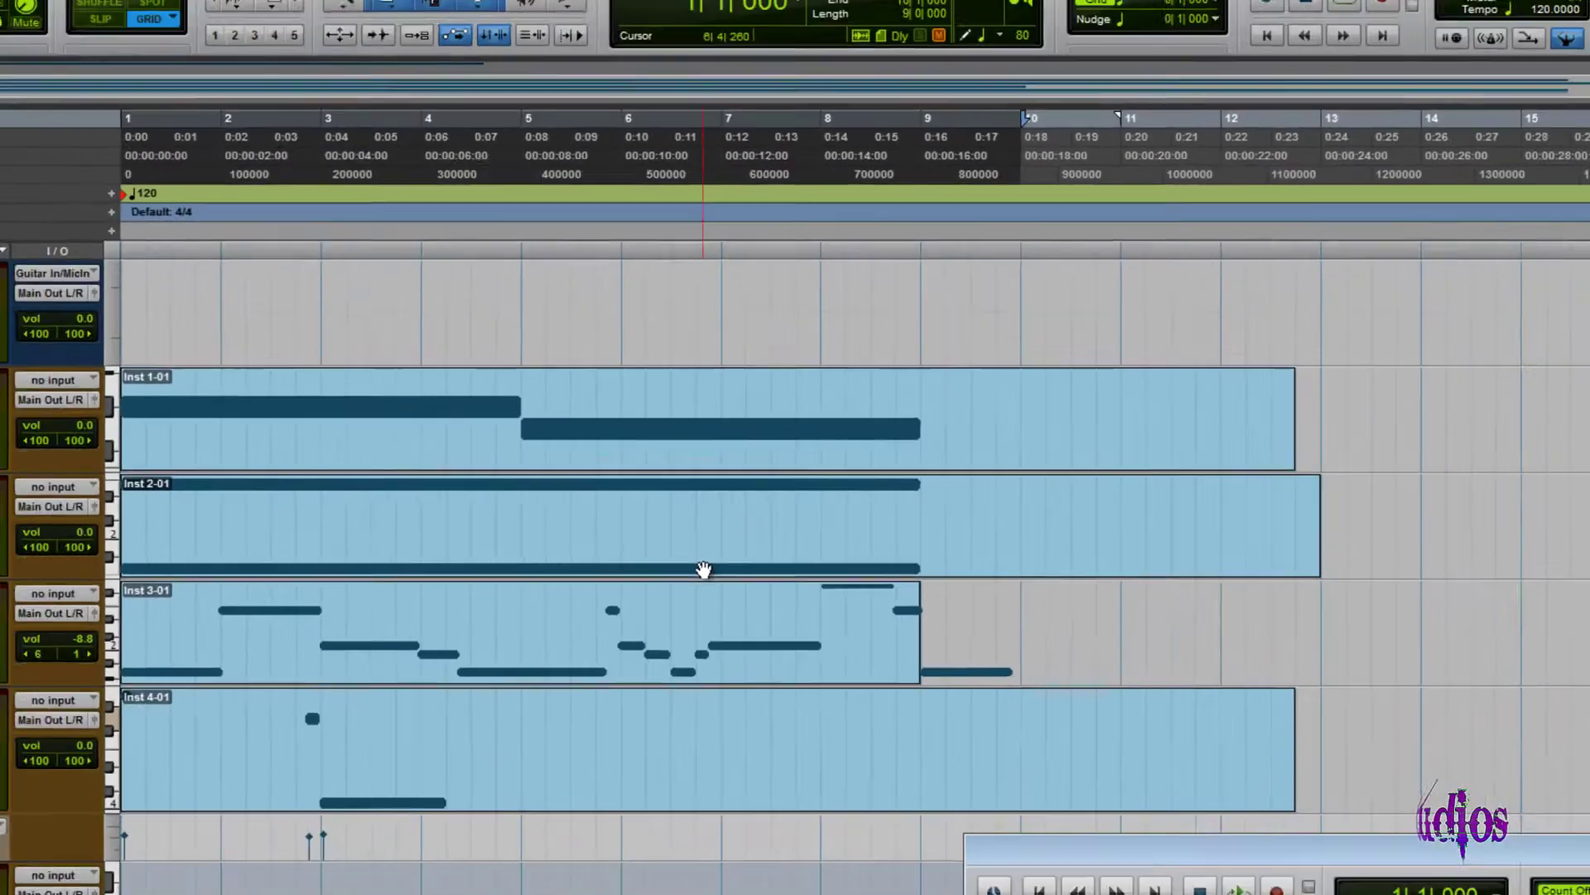
# - Open the Task Manager to watch the upload, then open the Bounced Files folder in Explorer
pyautogui.click(457, 33)
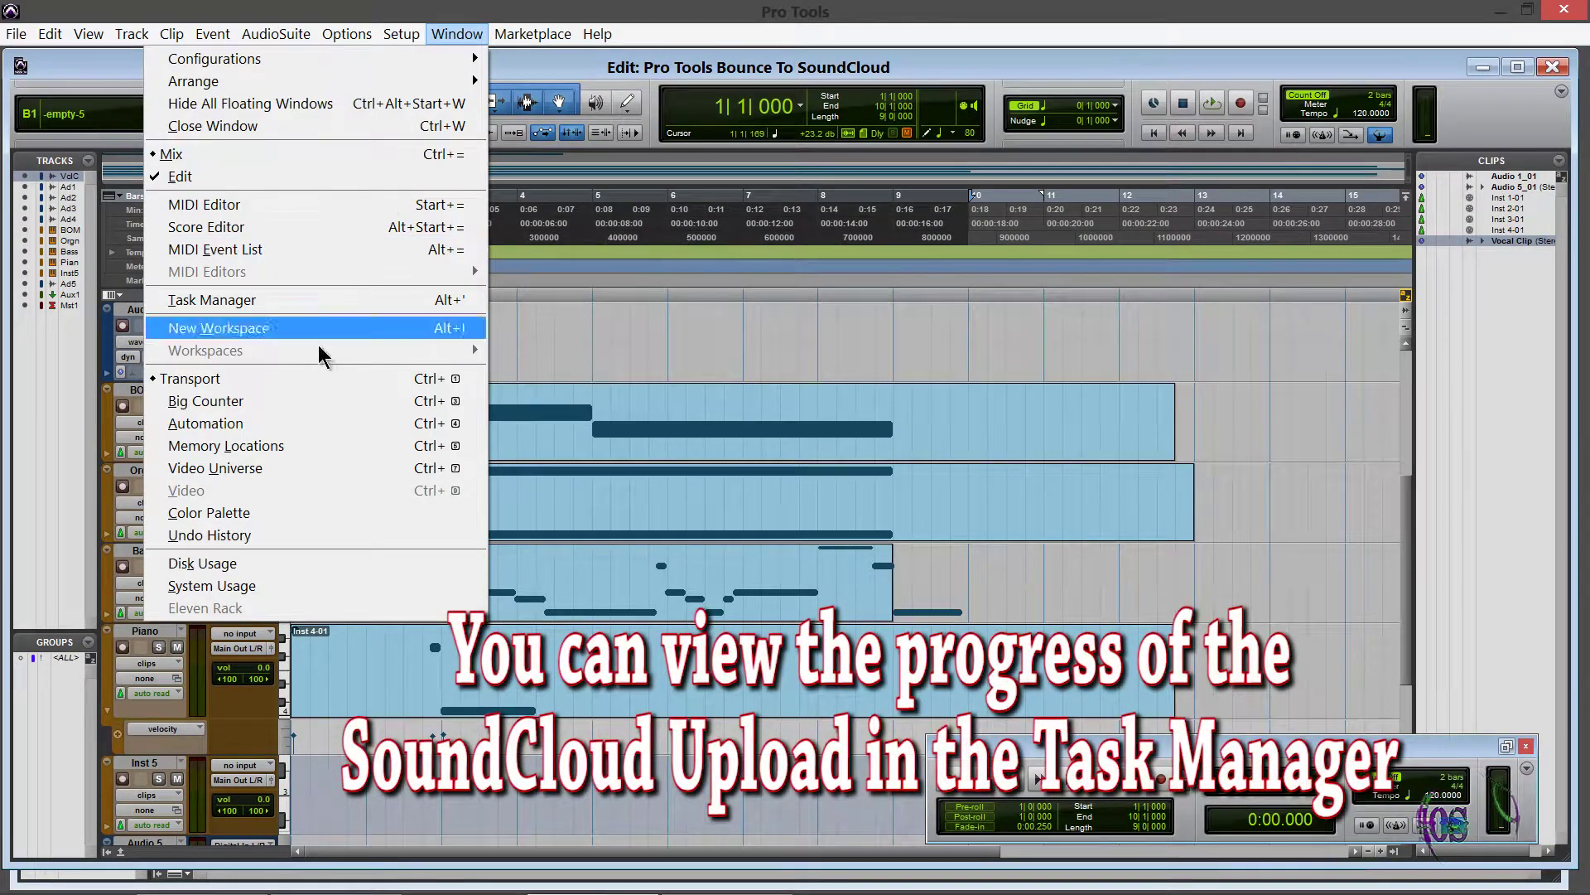
pyautogui.click(334, 301)
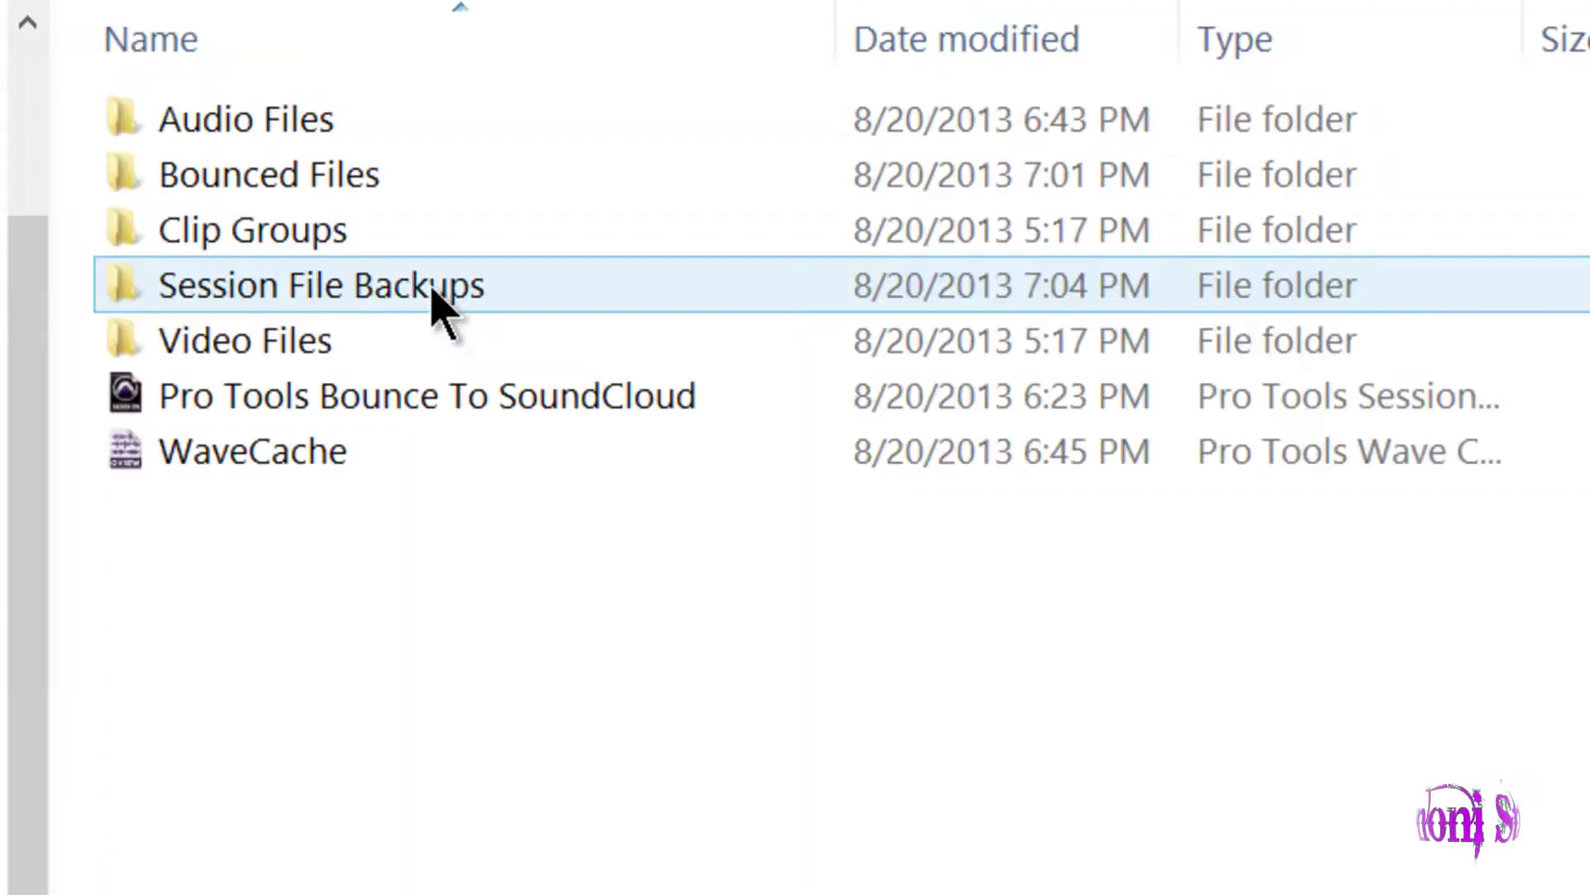
pyautogui.doubleClick(390, 202)
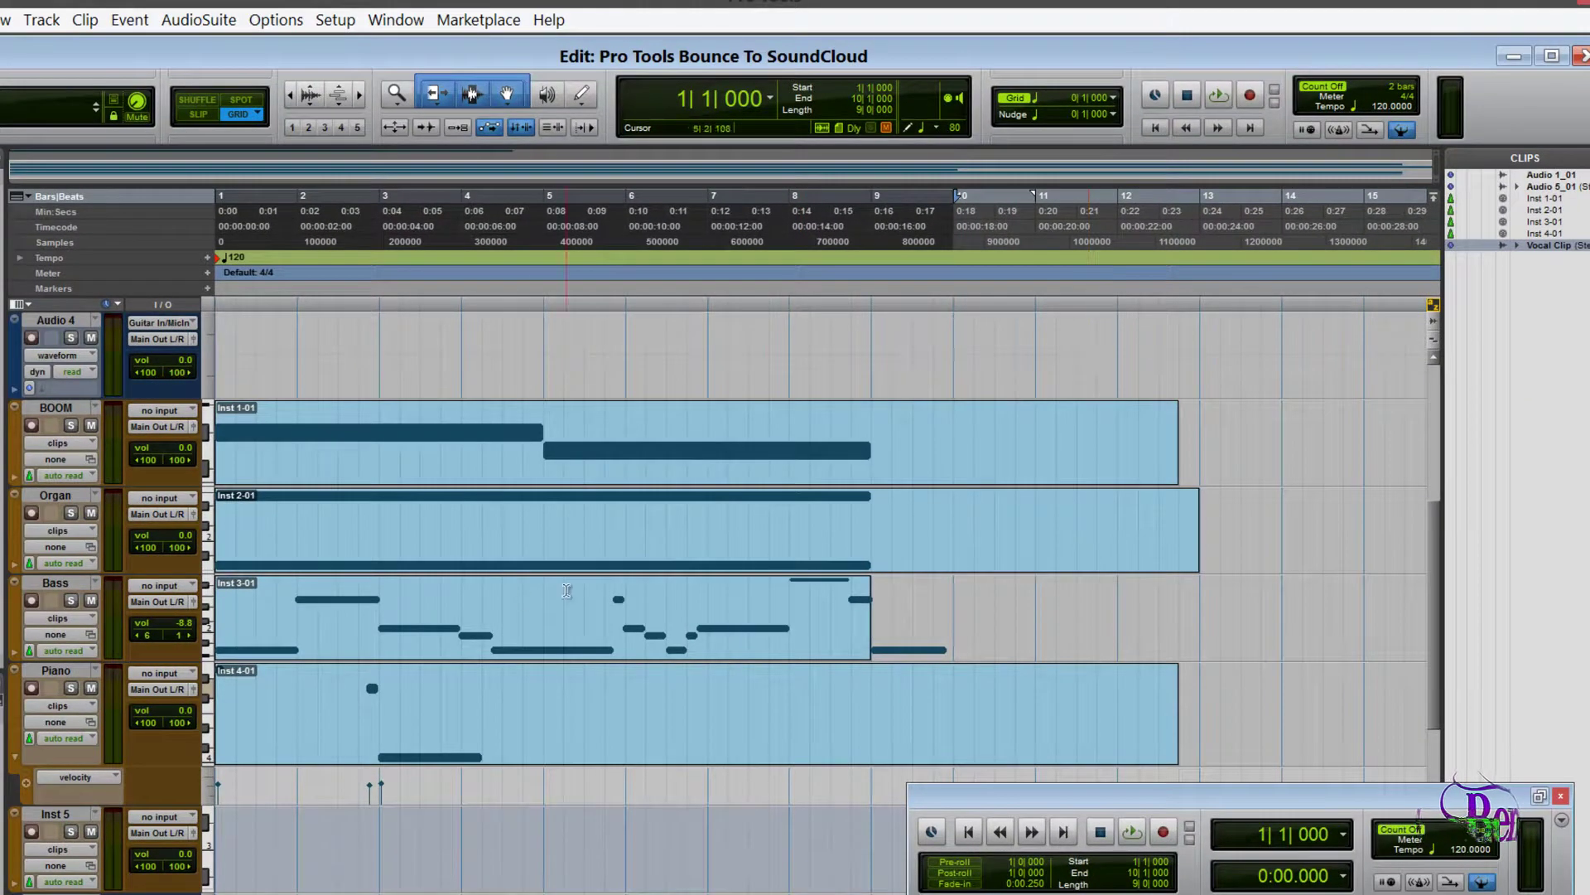
pyautogui.scroll(-3, 493, 599)
# - Play the session, then copy the uploaded track's link and dismiss the Upload Successful notice
pyautogui.scroll(5, 494, 599)
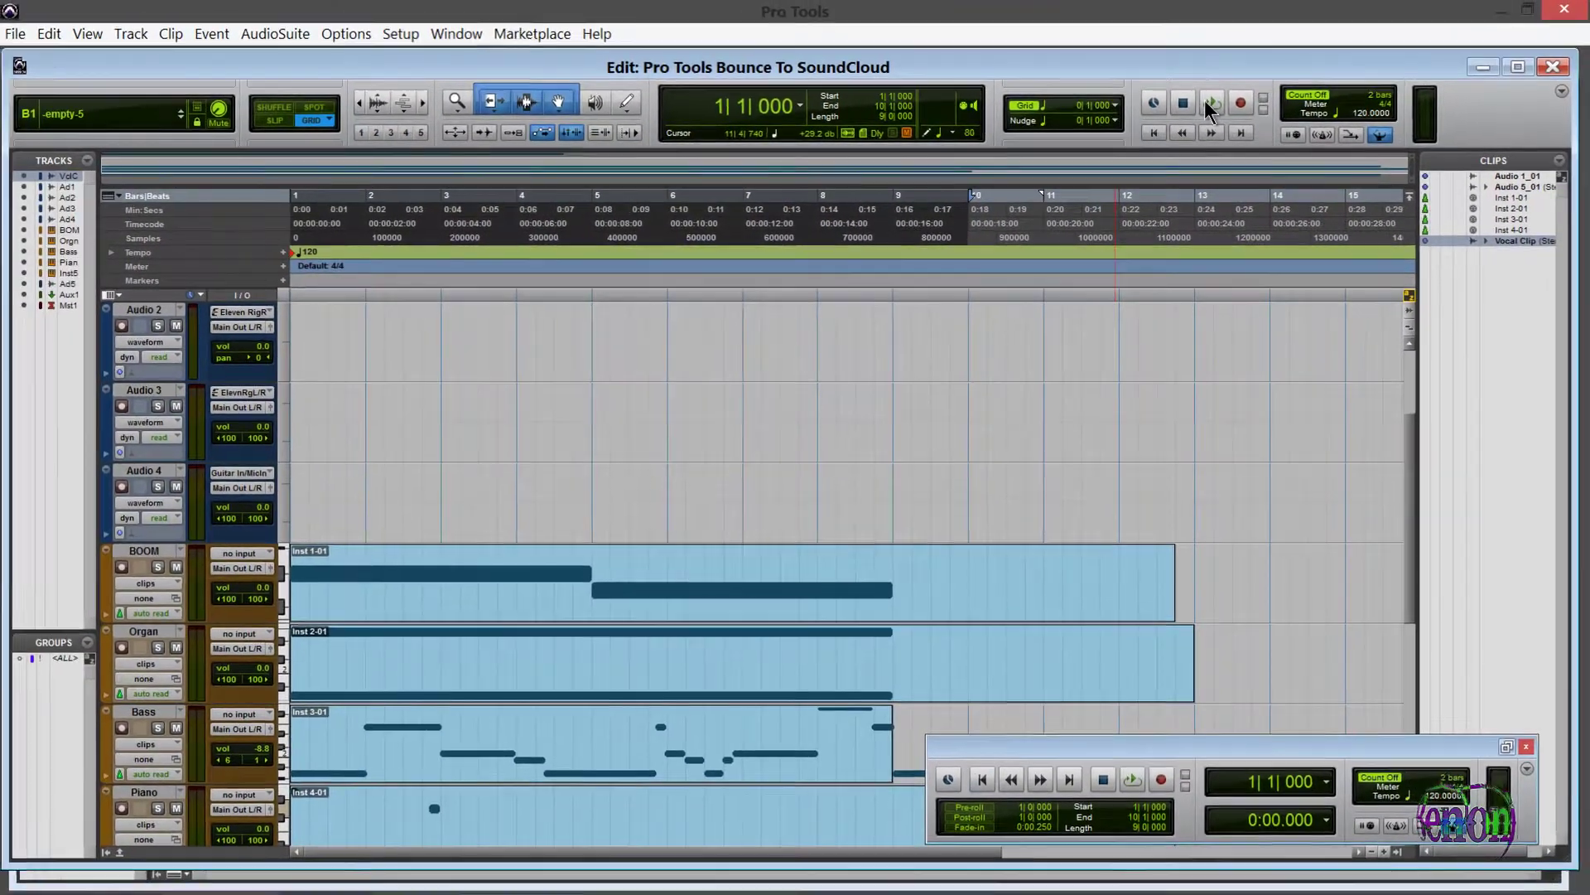
pyautogui.click(1211, 103)
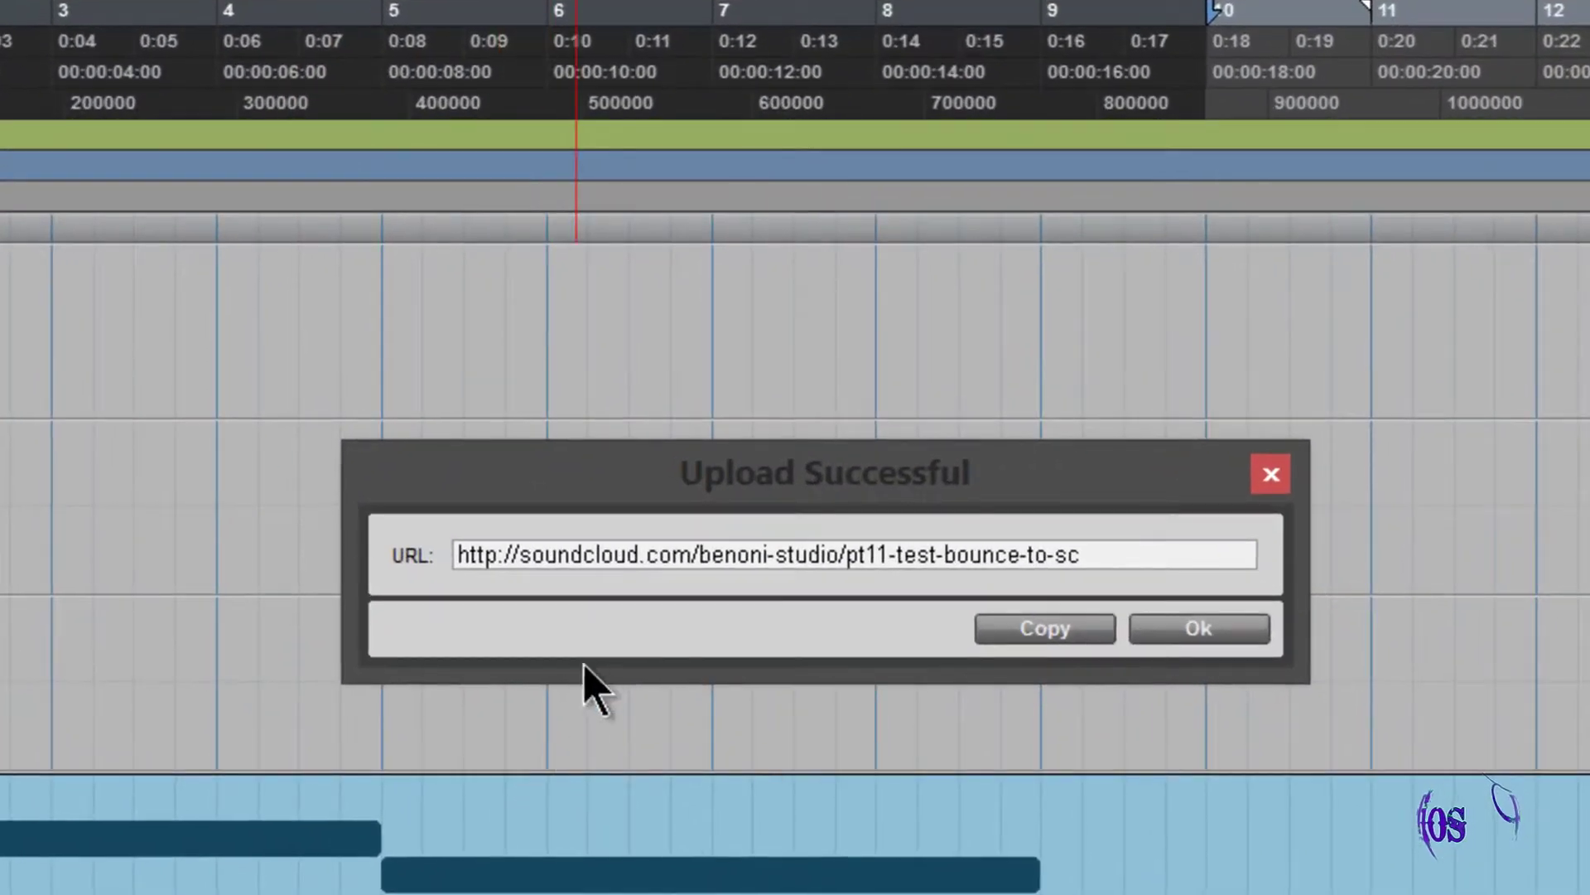
pyautogui.click(1050, 630)
pyautogui.click(1151, 631)
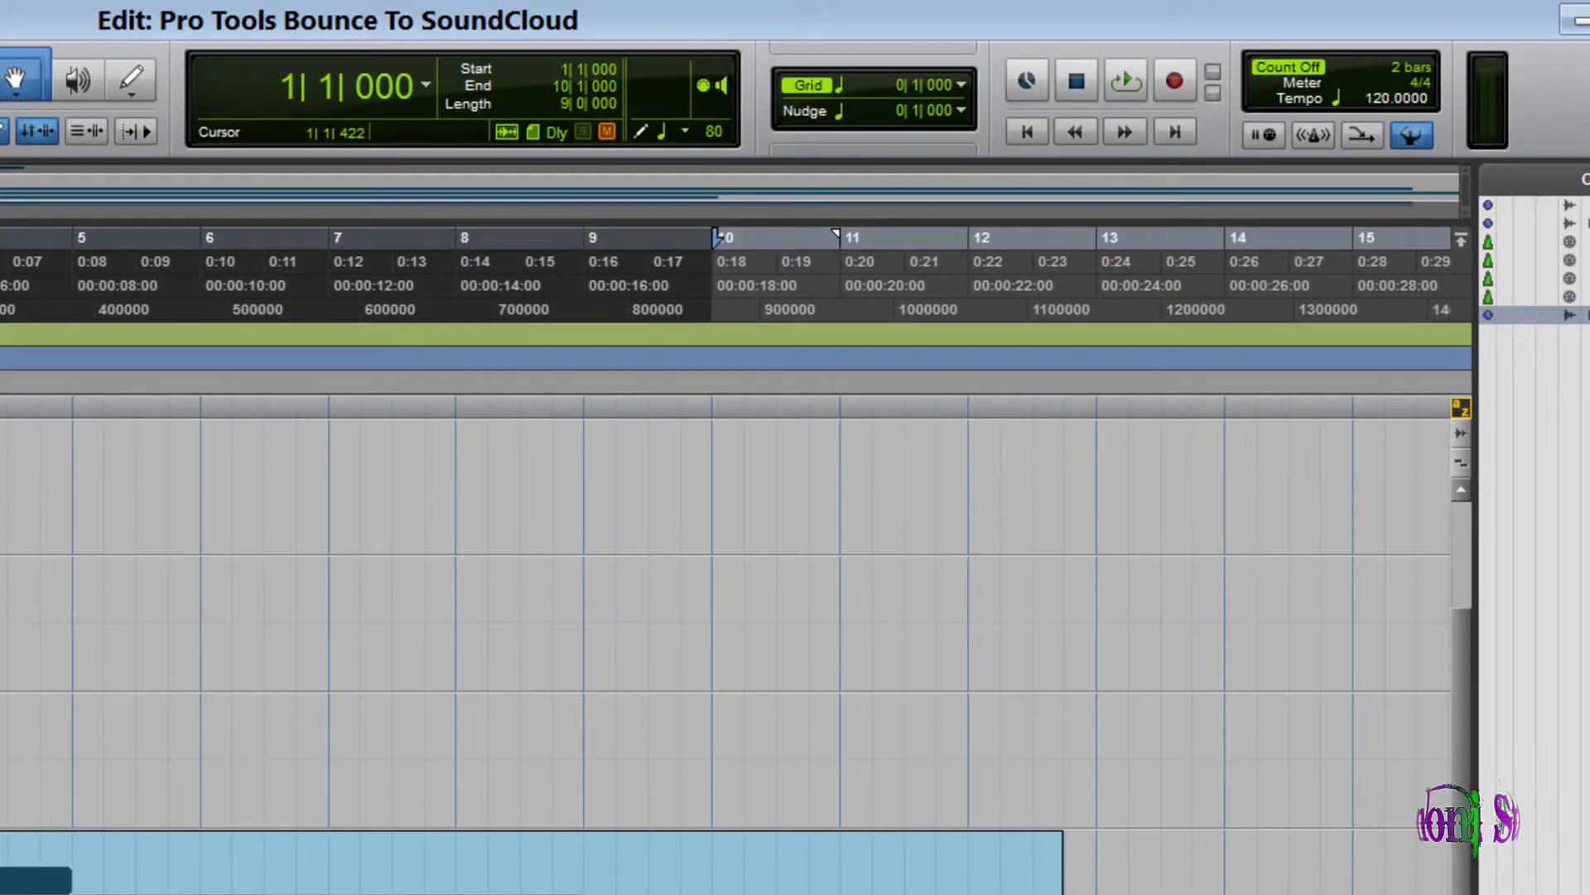
# - Paste the track link into the browser and highlight the track's description on SoundCloud
pyautogui.rightClick(470, 30)
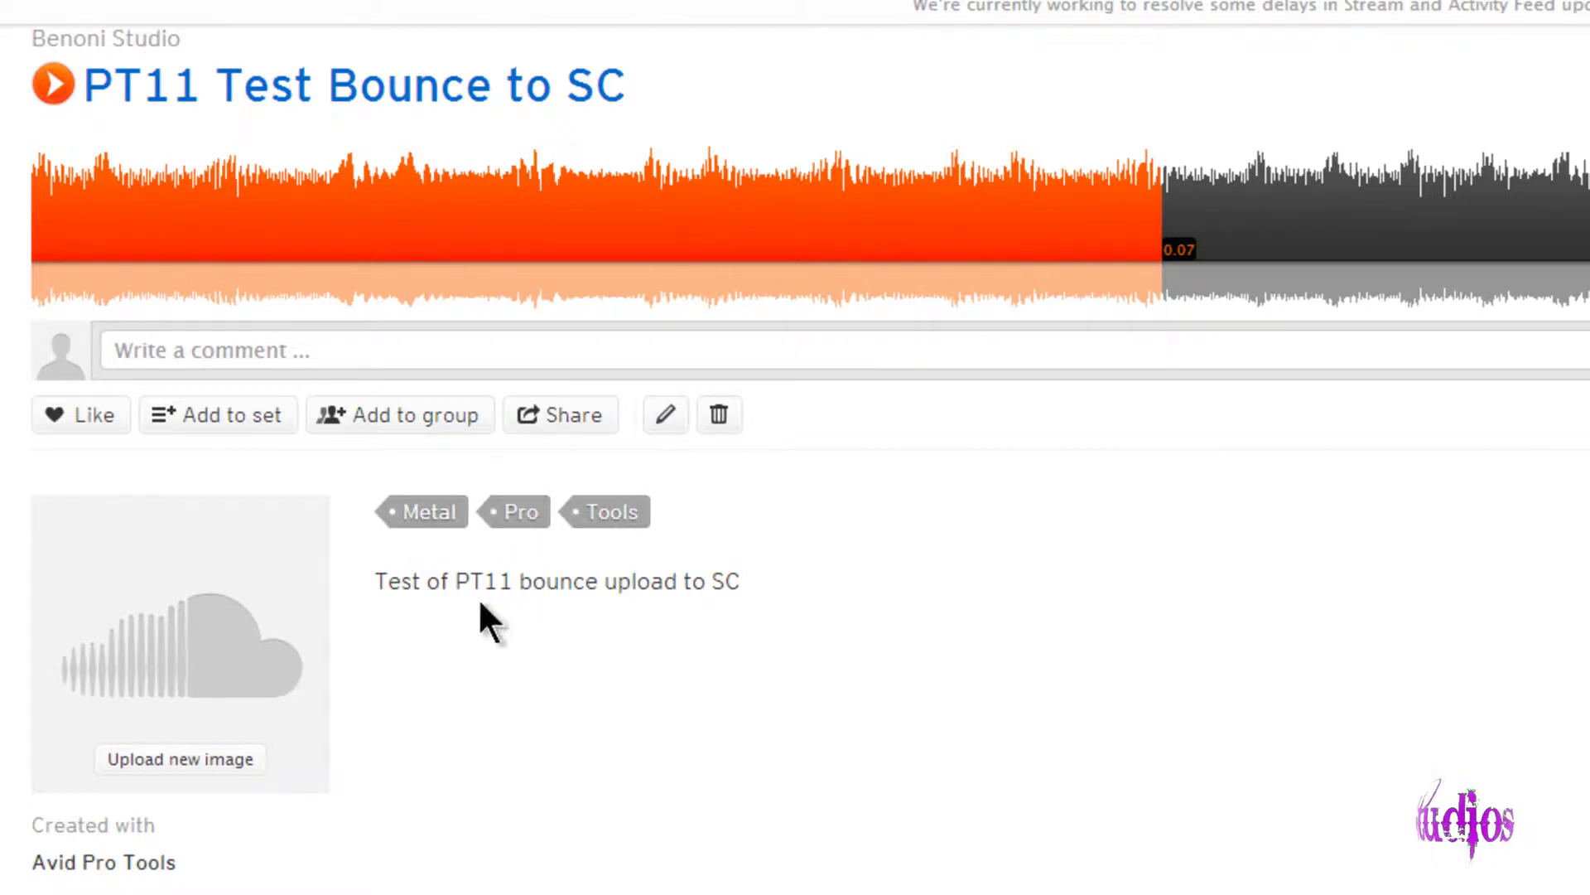
pyautogui.moveTo(387, 590); pyautogui.dragTo(692, 725)
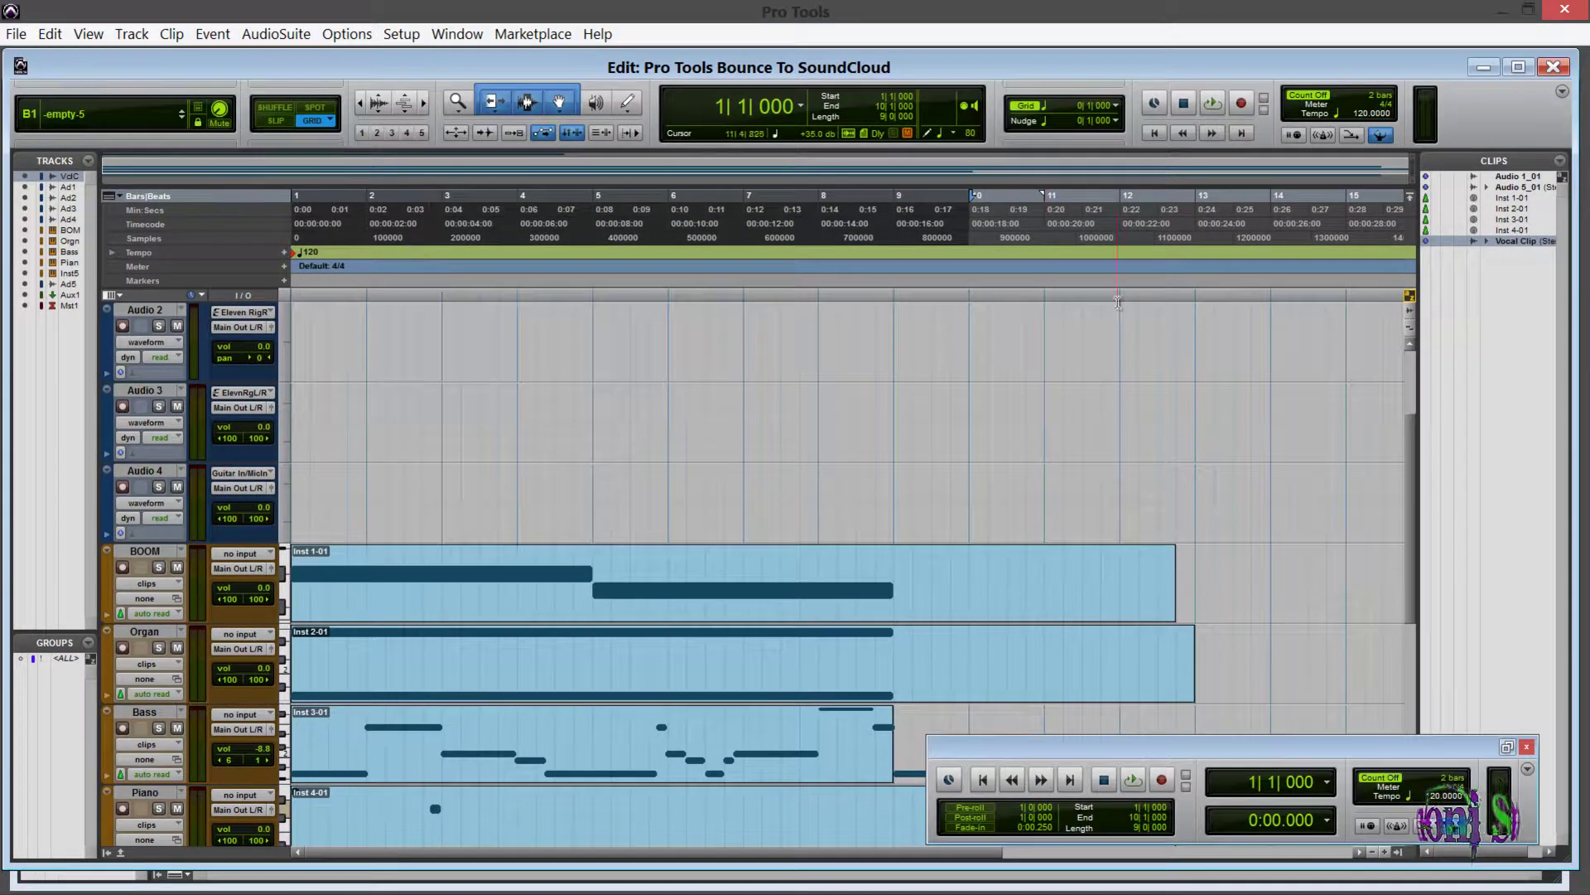
# - Set up a Bounce to Disk at 16 Bit, 44.1 kHz, without the extra MP3 copy
pyautogui.click(16, 33)
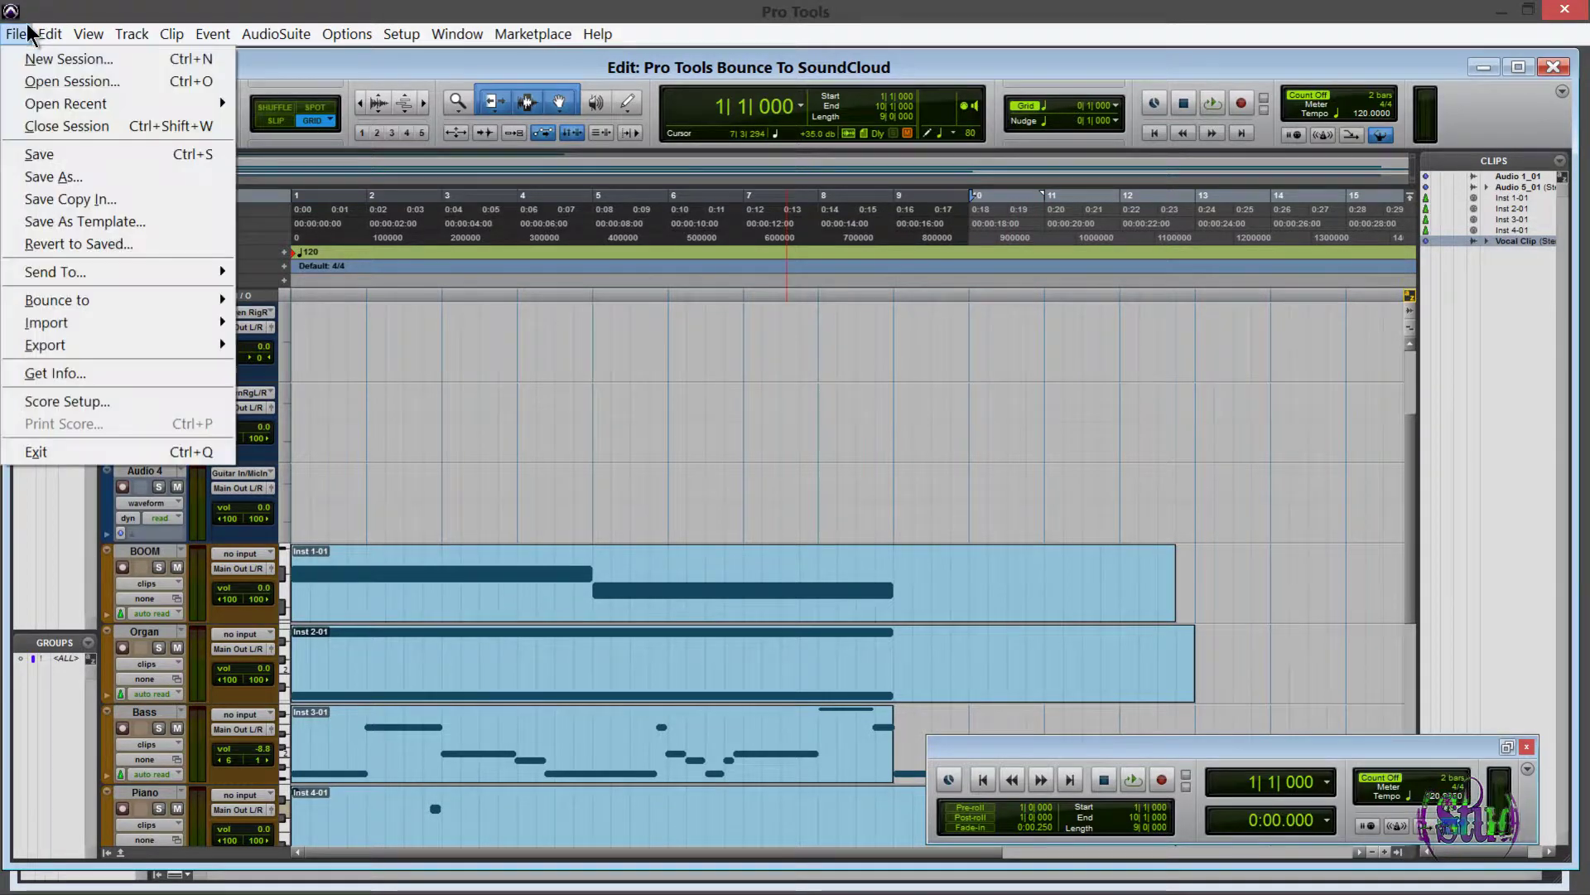
pyautogui.moveTo(65, 307)
pyautogui.click(274, 300)
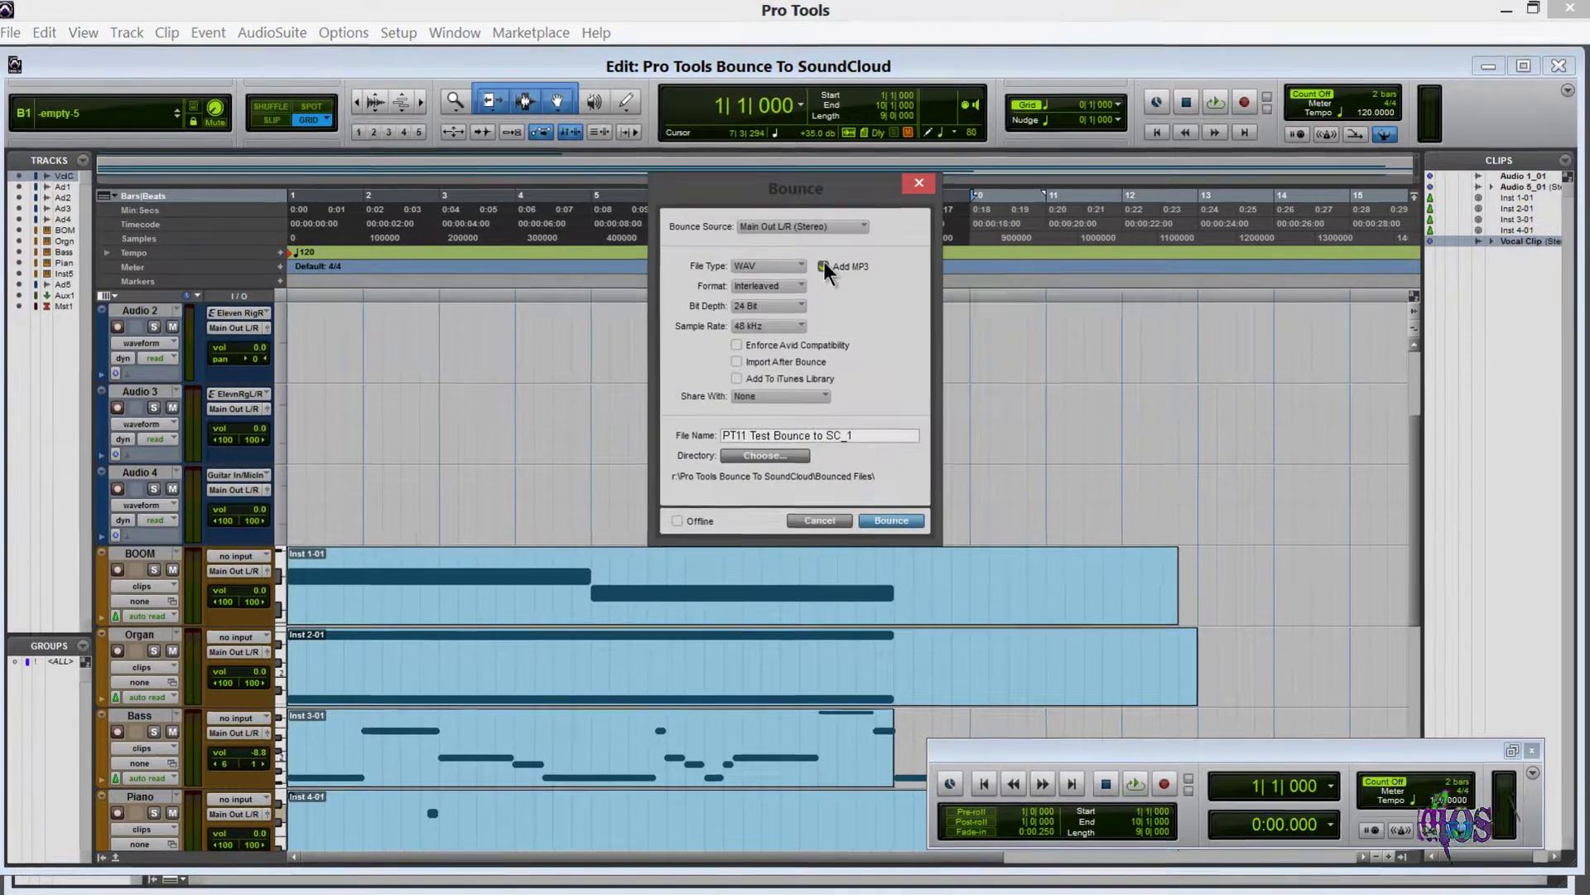
pyautogui.click(823, 265)
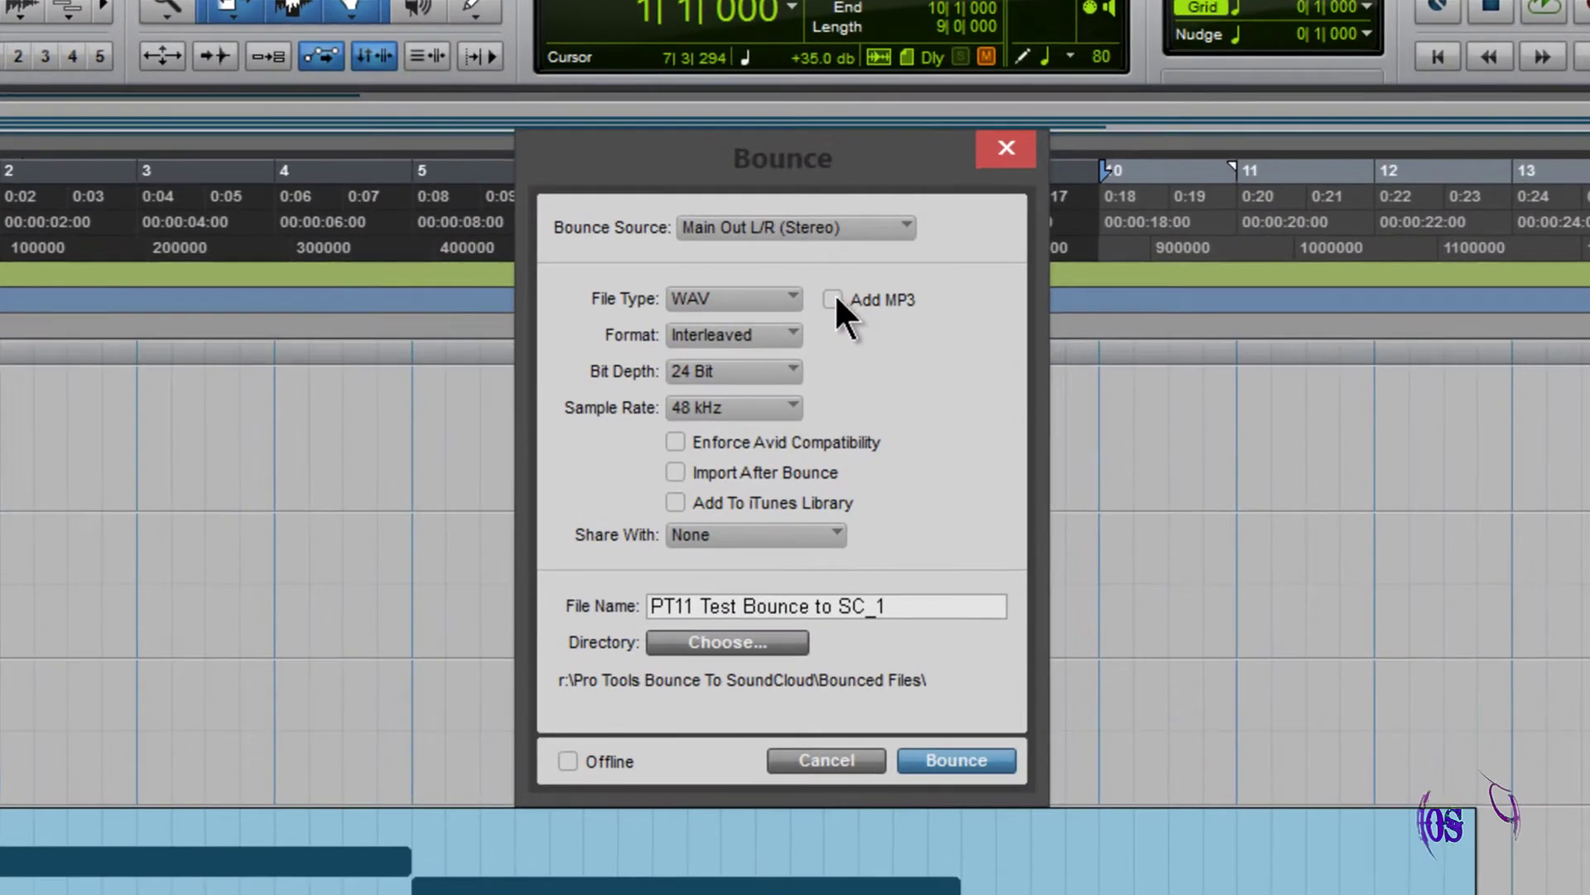
pyautogui.click(775, 370)
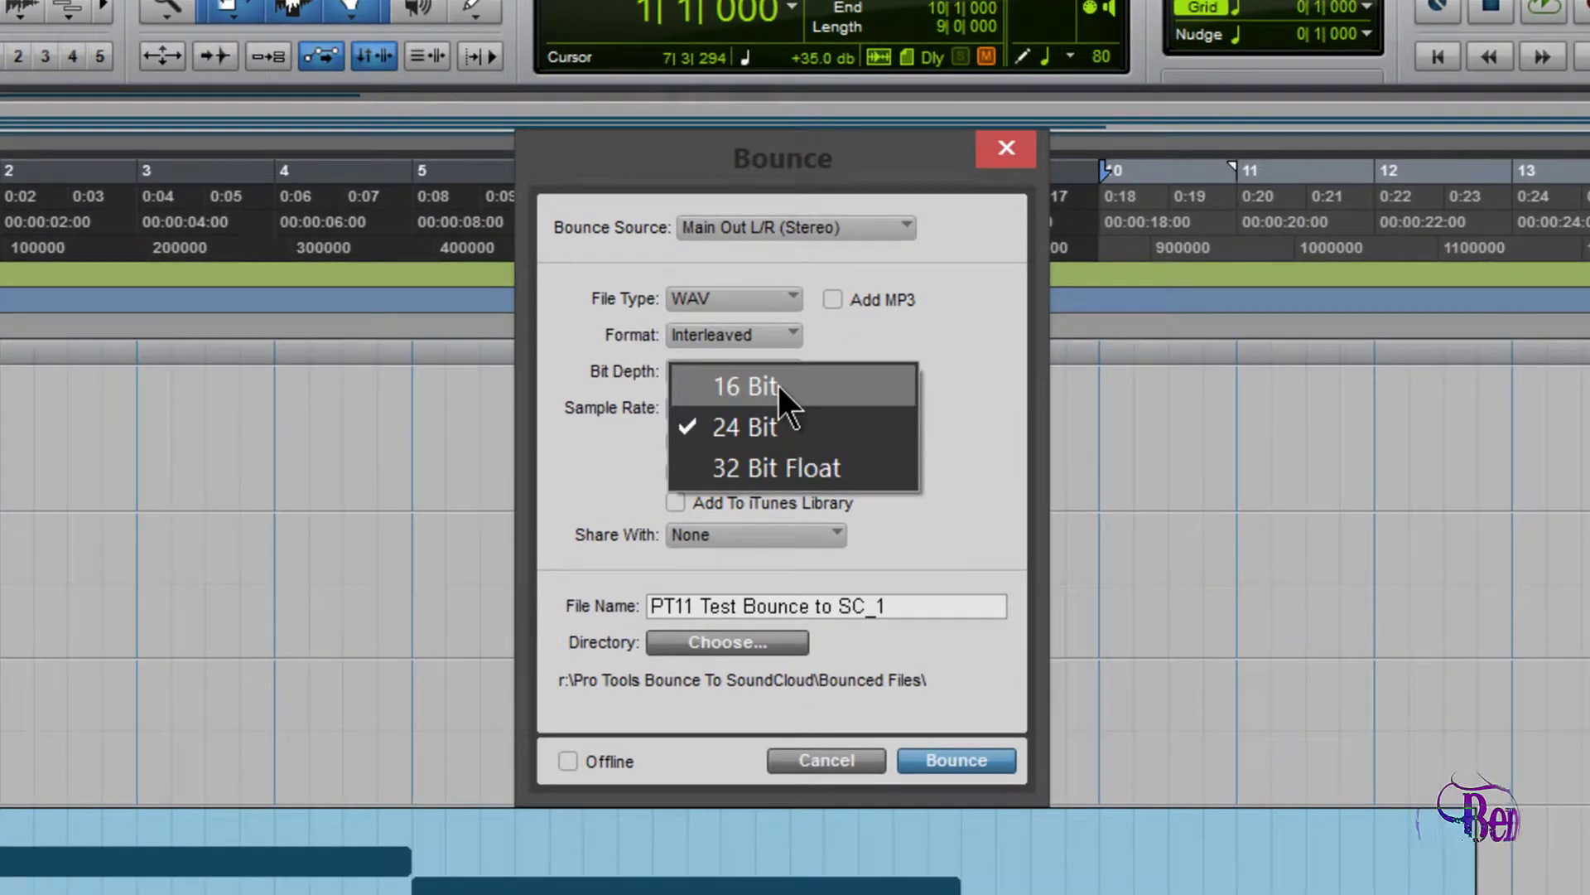
pyautogui.click(777, 381)
pyautogui.click(777, 404)
pyautogui.click(807, 624)
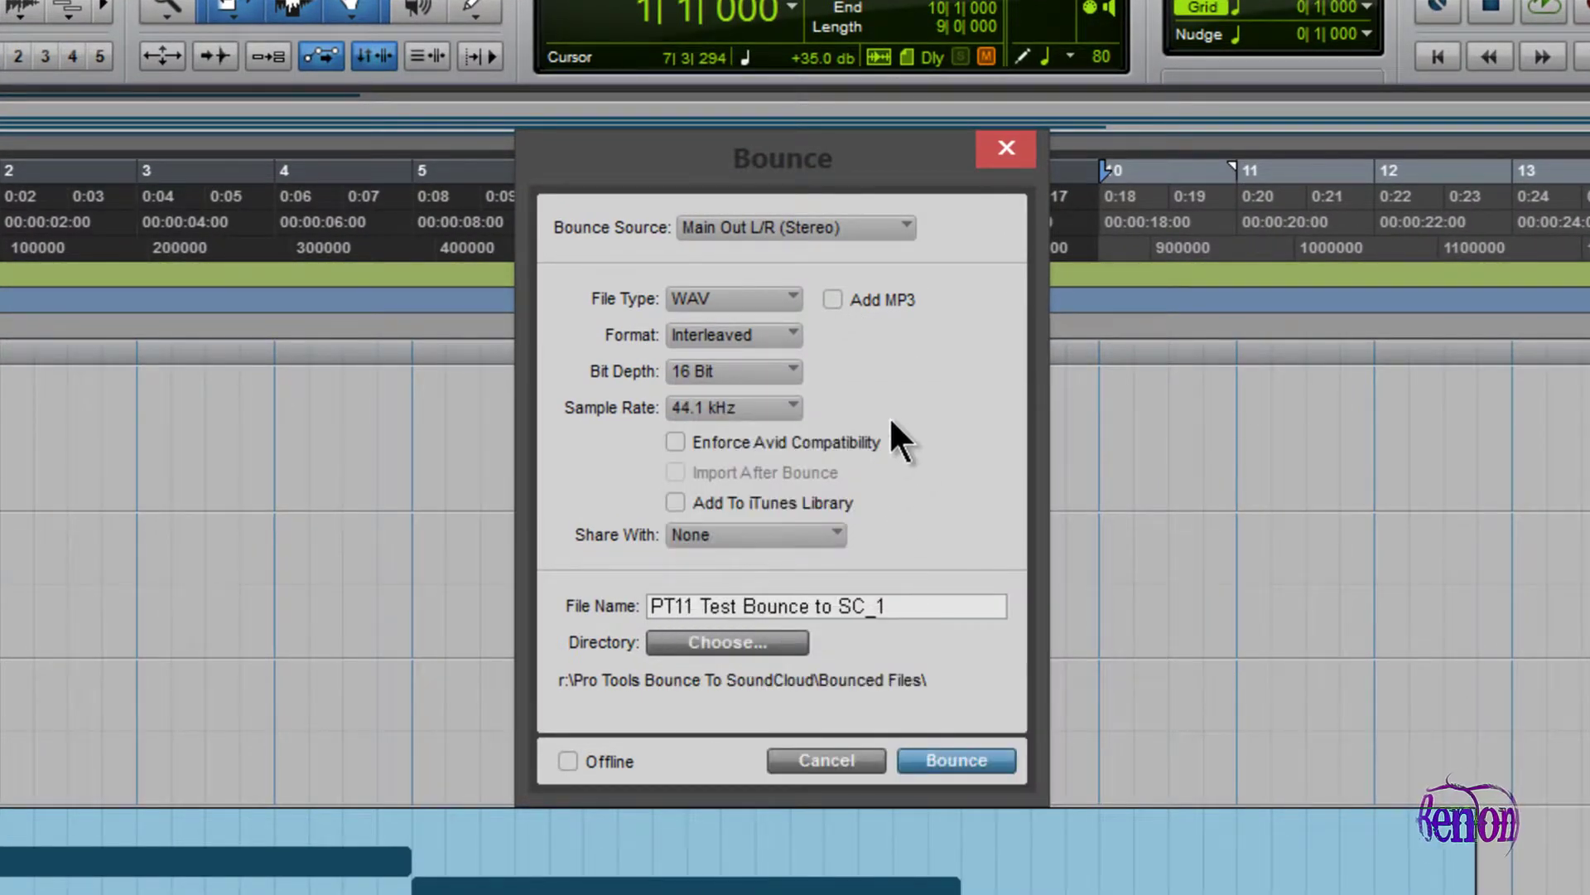
# - Share the offline bounce 'PT11 Test Offline Bounce to SC' with SoundCloud and start it
pyautogui.click(791, 534)
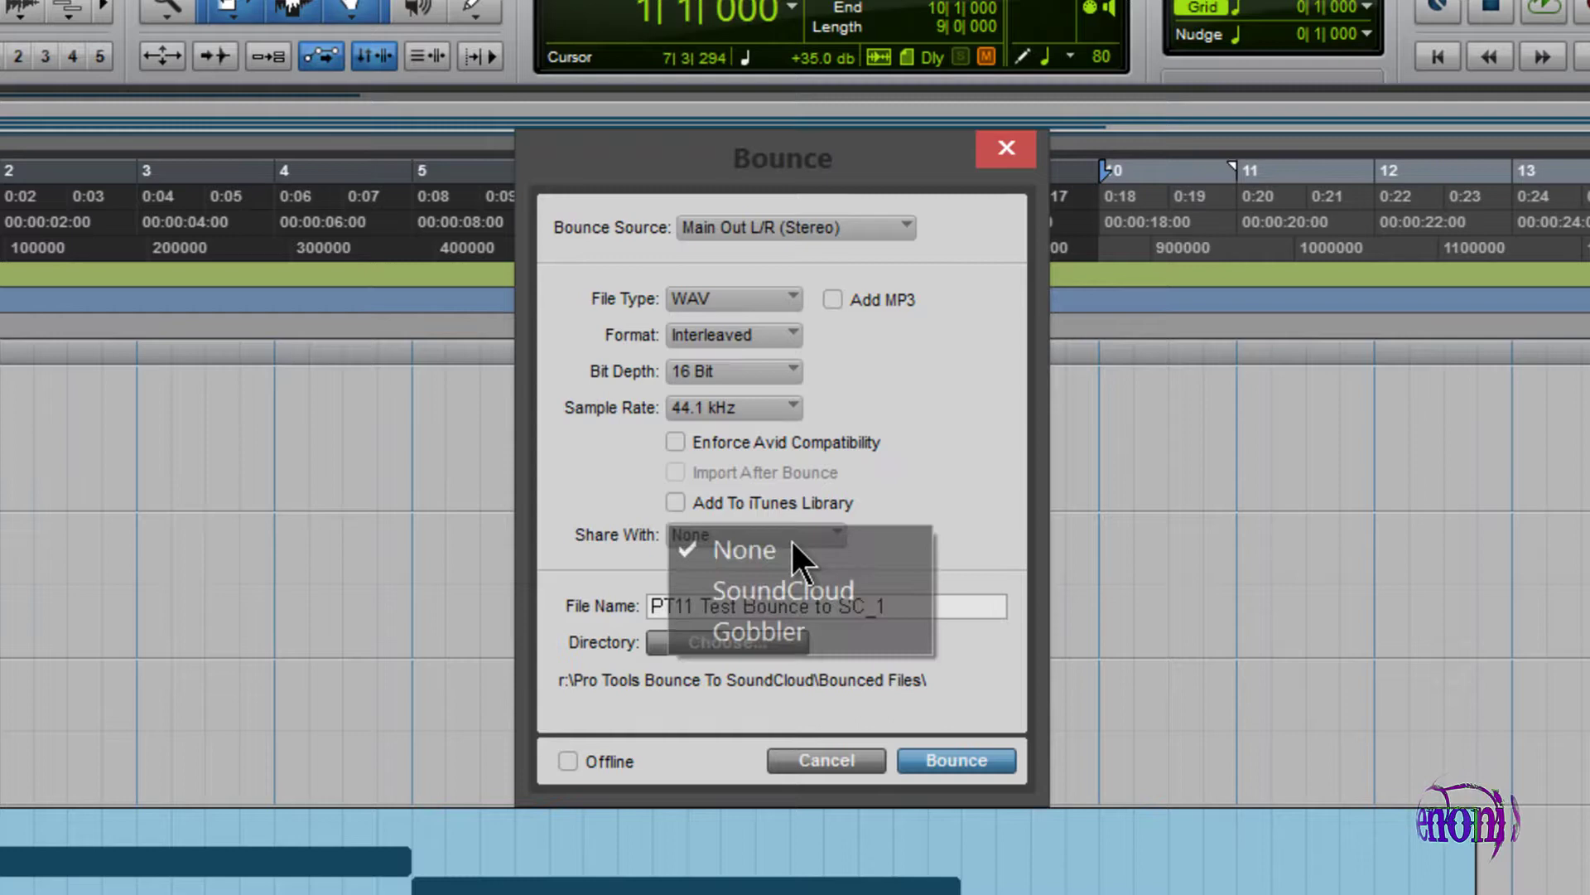
pyautogui.click(813, 588)
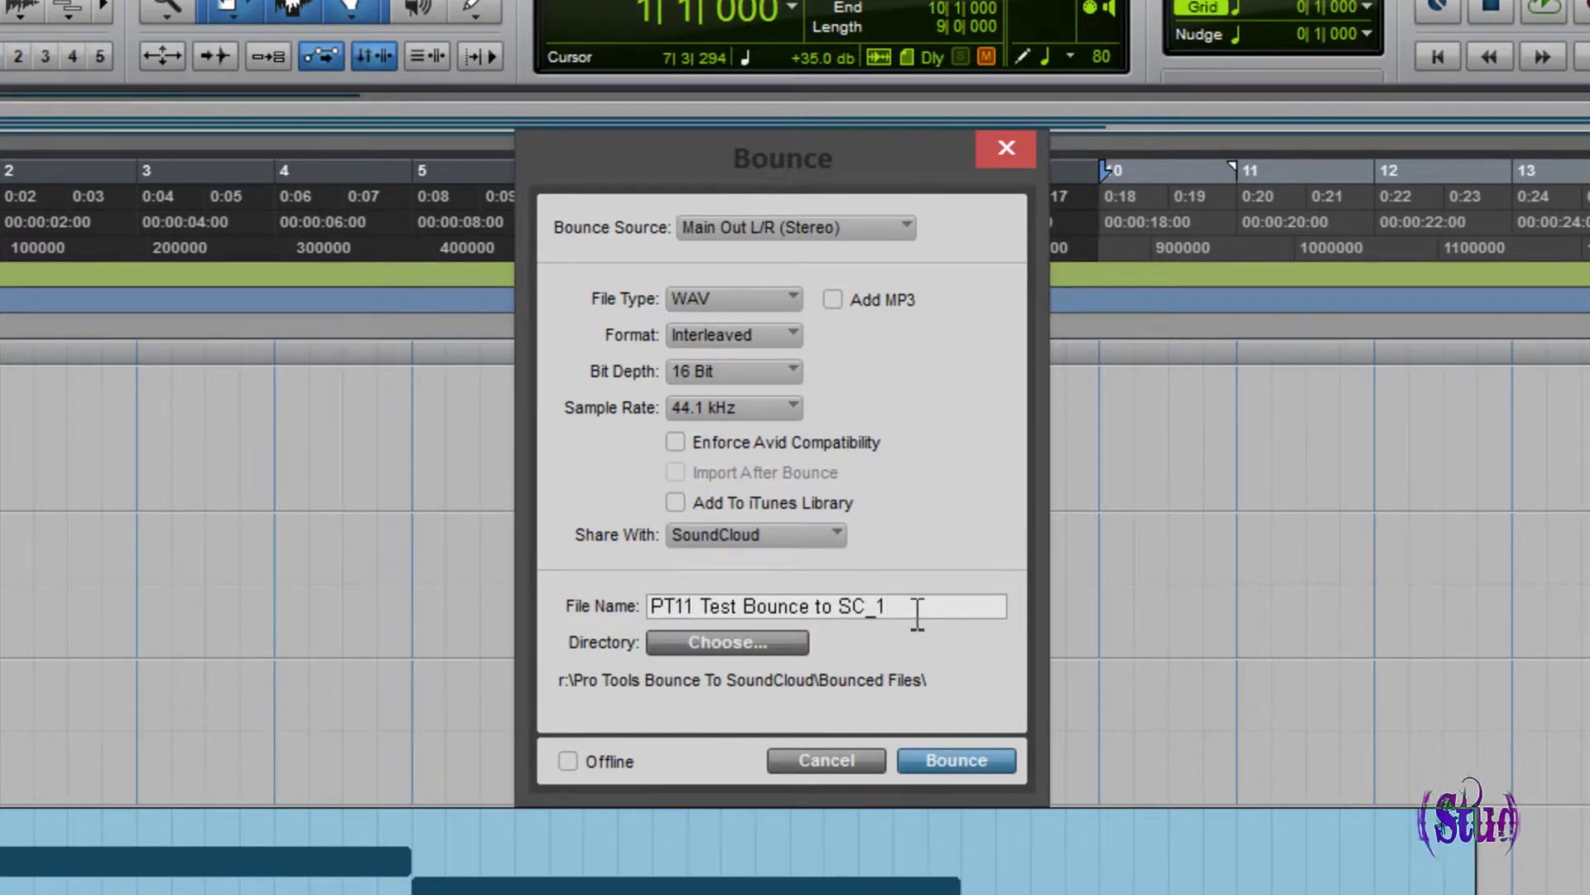
pyautogui.write('Offline')
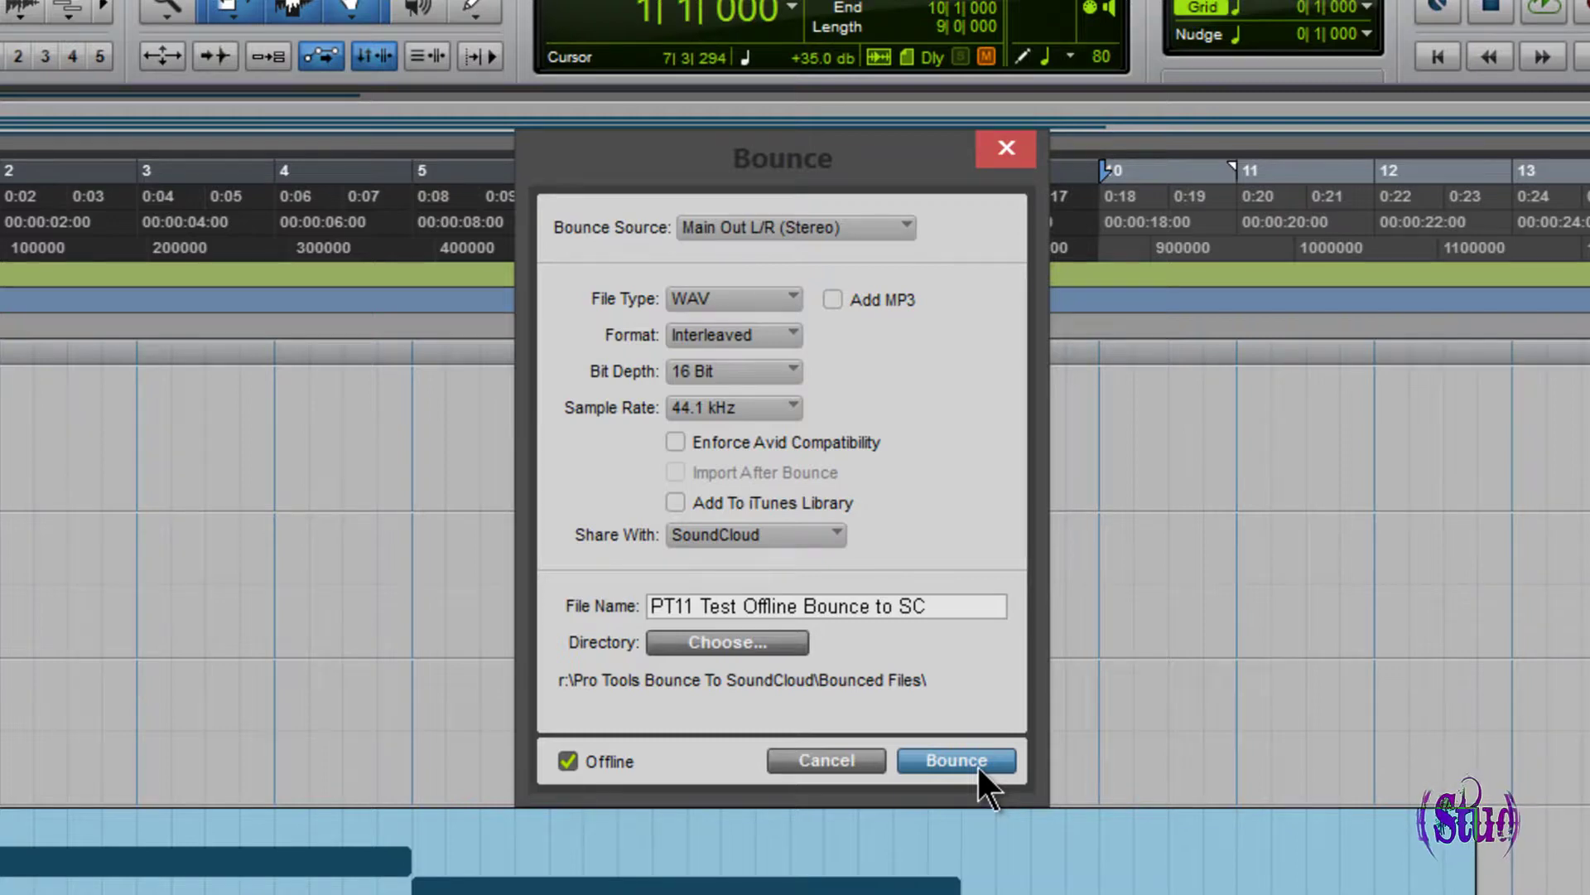
pyautogui.click(957, 760)
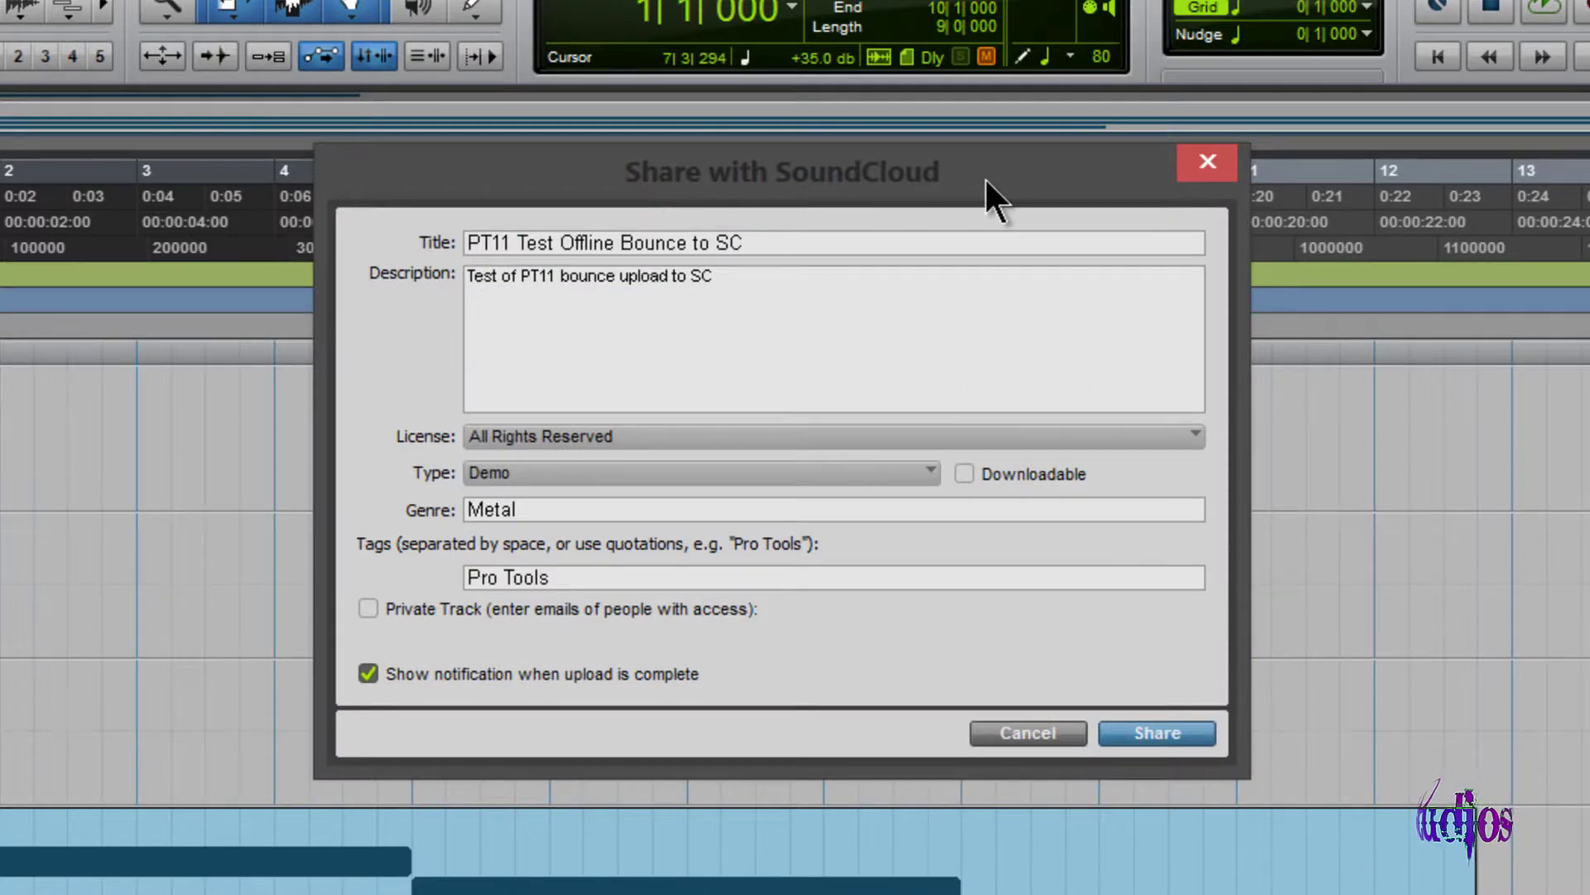
# - Add OFFLINE to the description, change the genre from Metal to Rock, and share
pyautogui.click(560, 278)
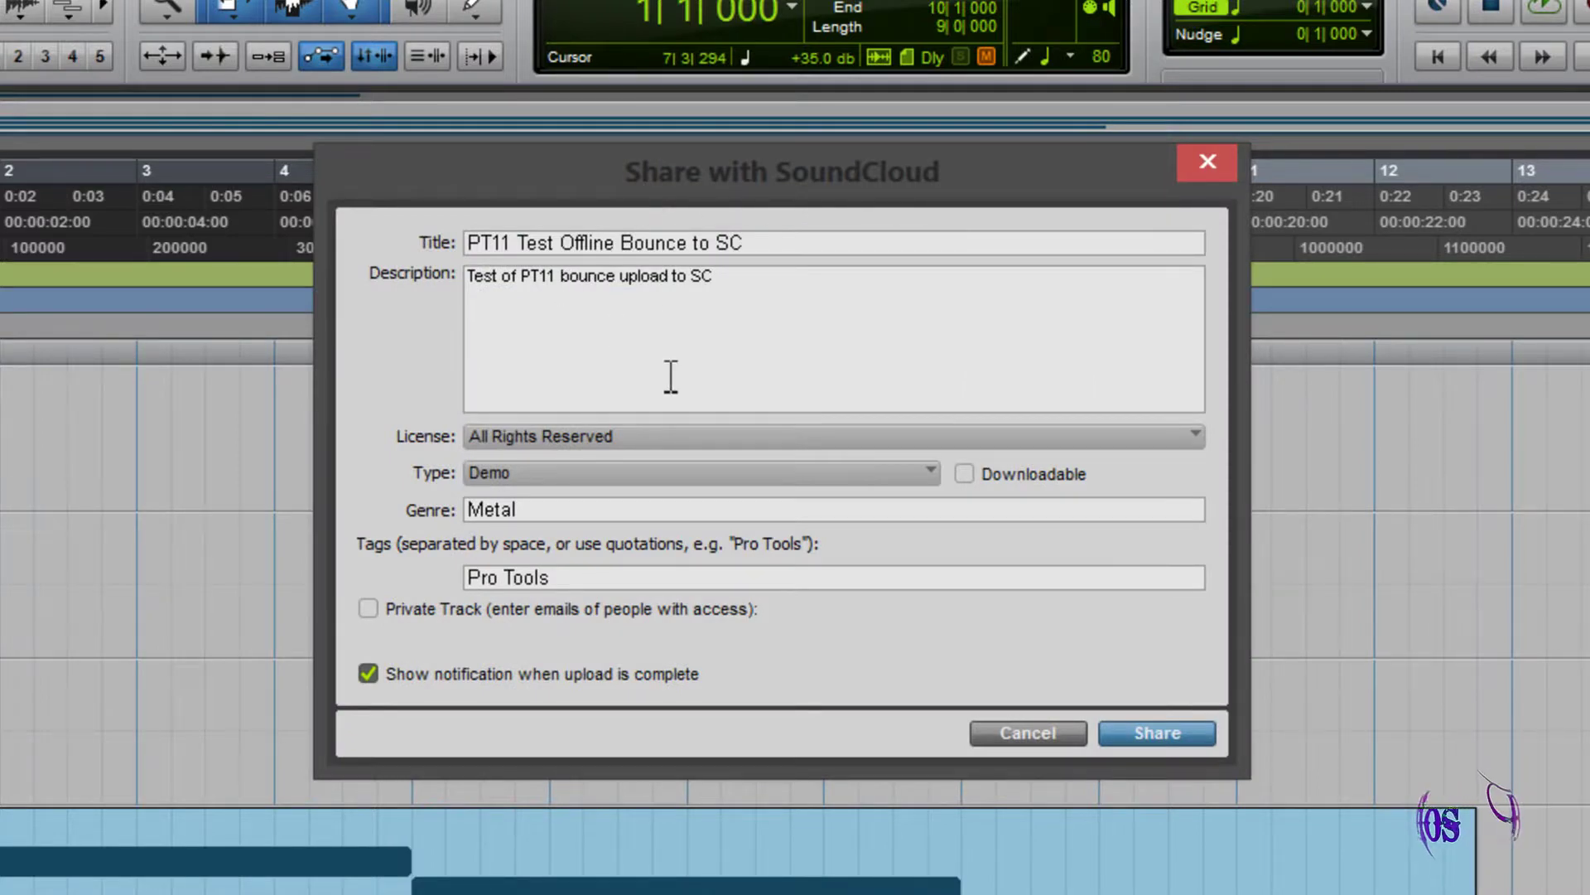
pyautogui.write('OFFLINE')
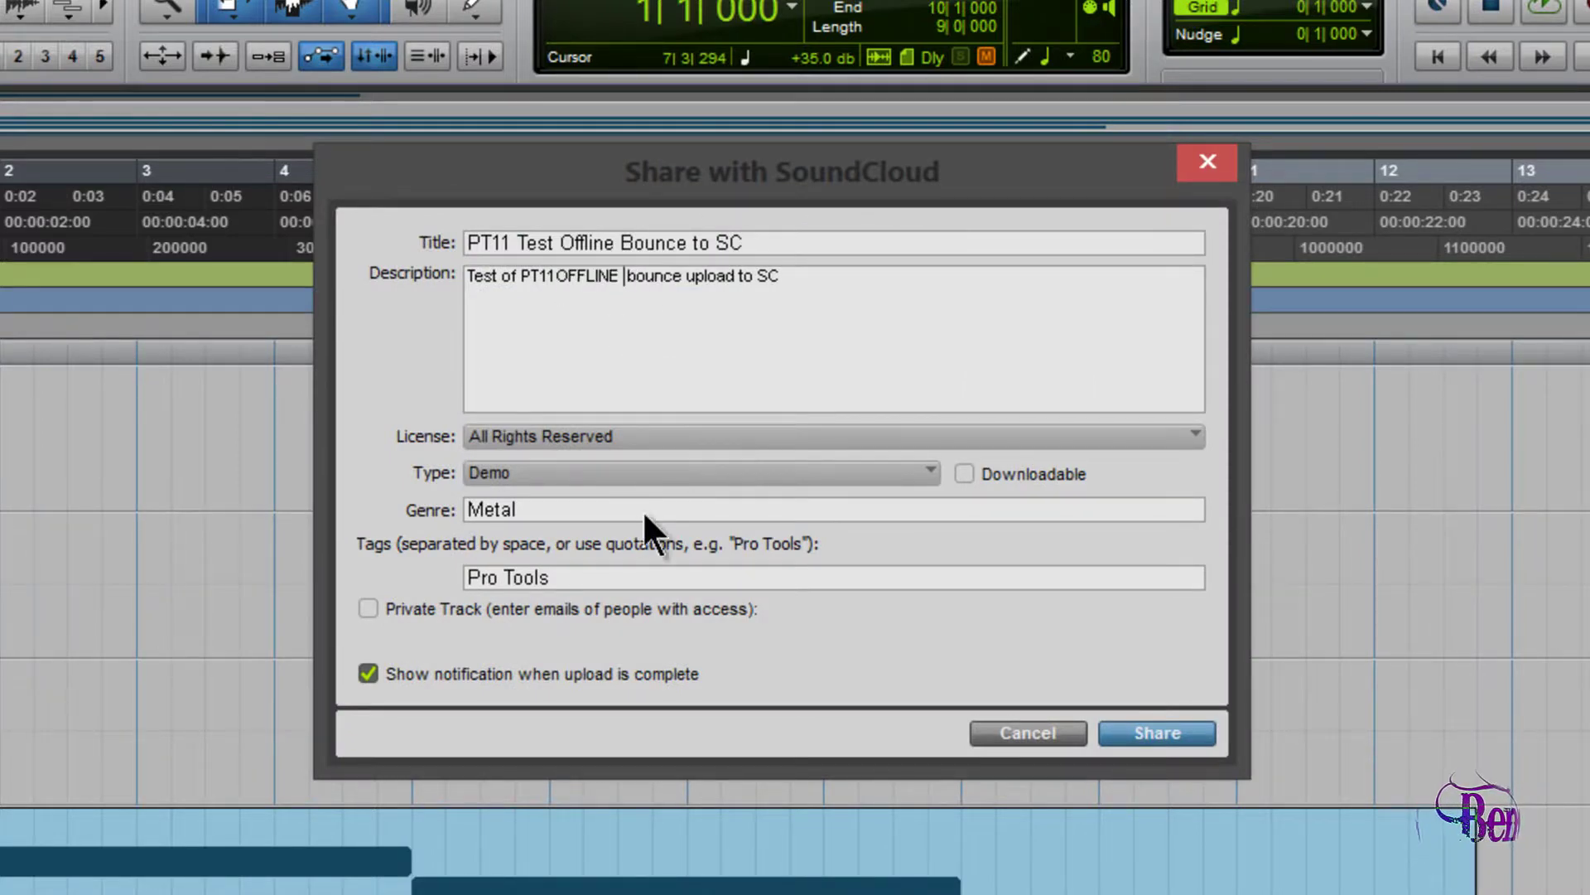
pyautogui.moveTo(578, 511); pyautogui.dragTo(381, 514)
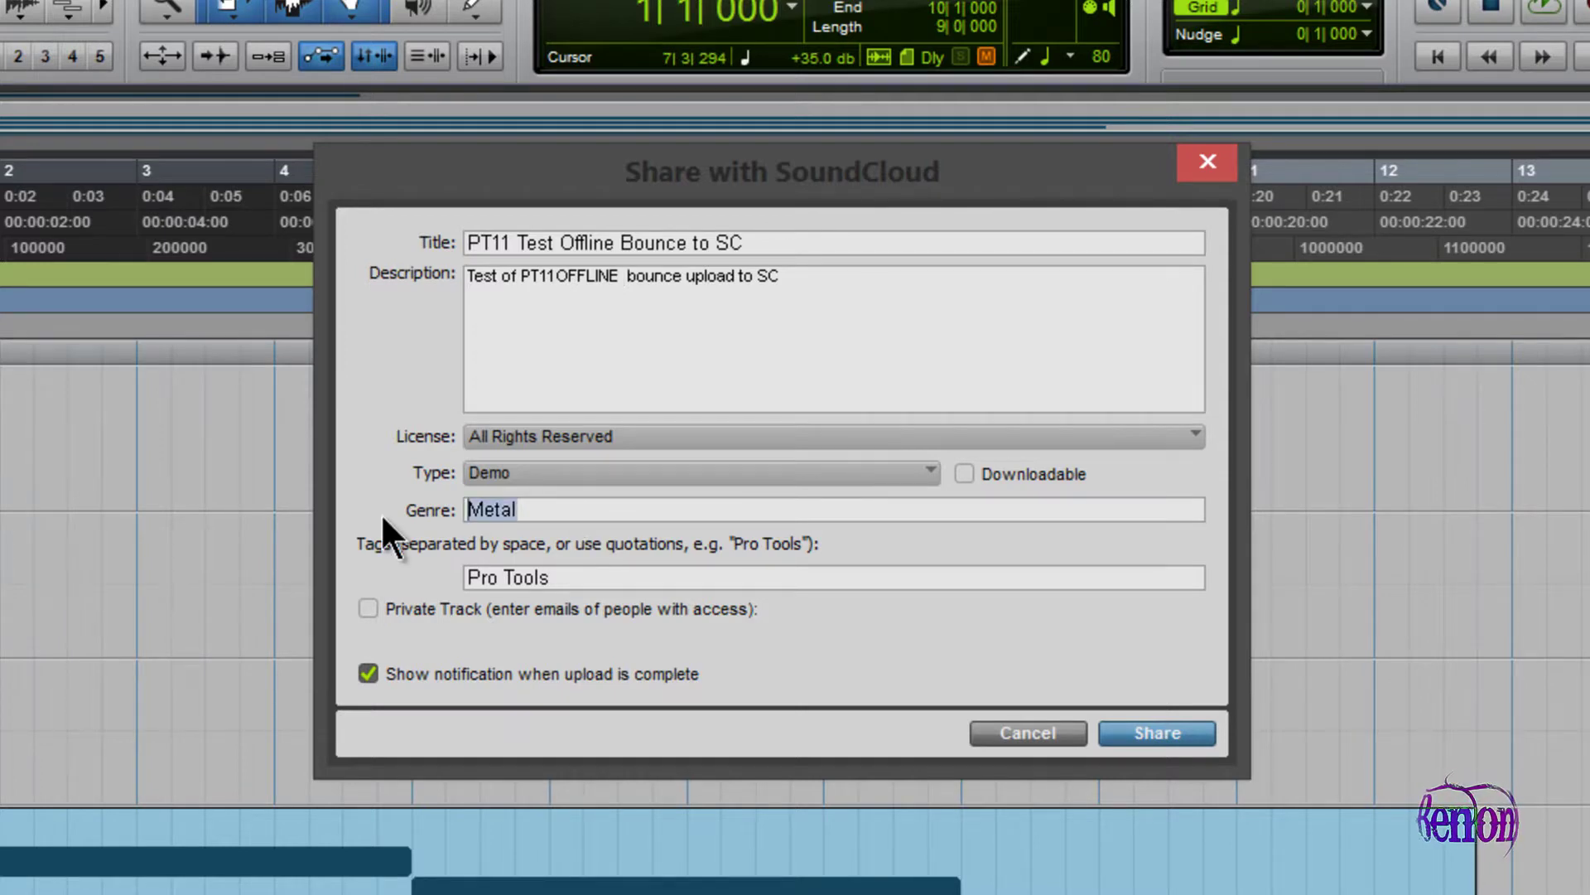
pyautogui.press('BackSpace')
pyautogui.write('Rock')
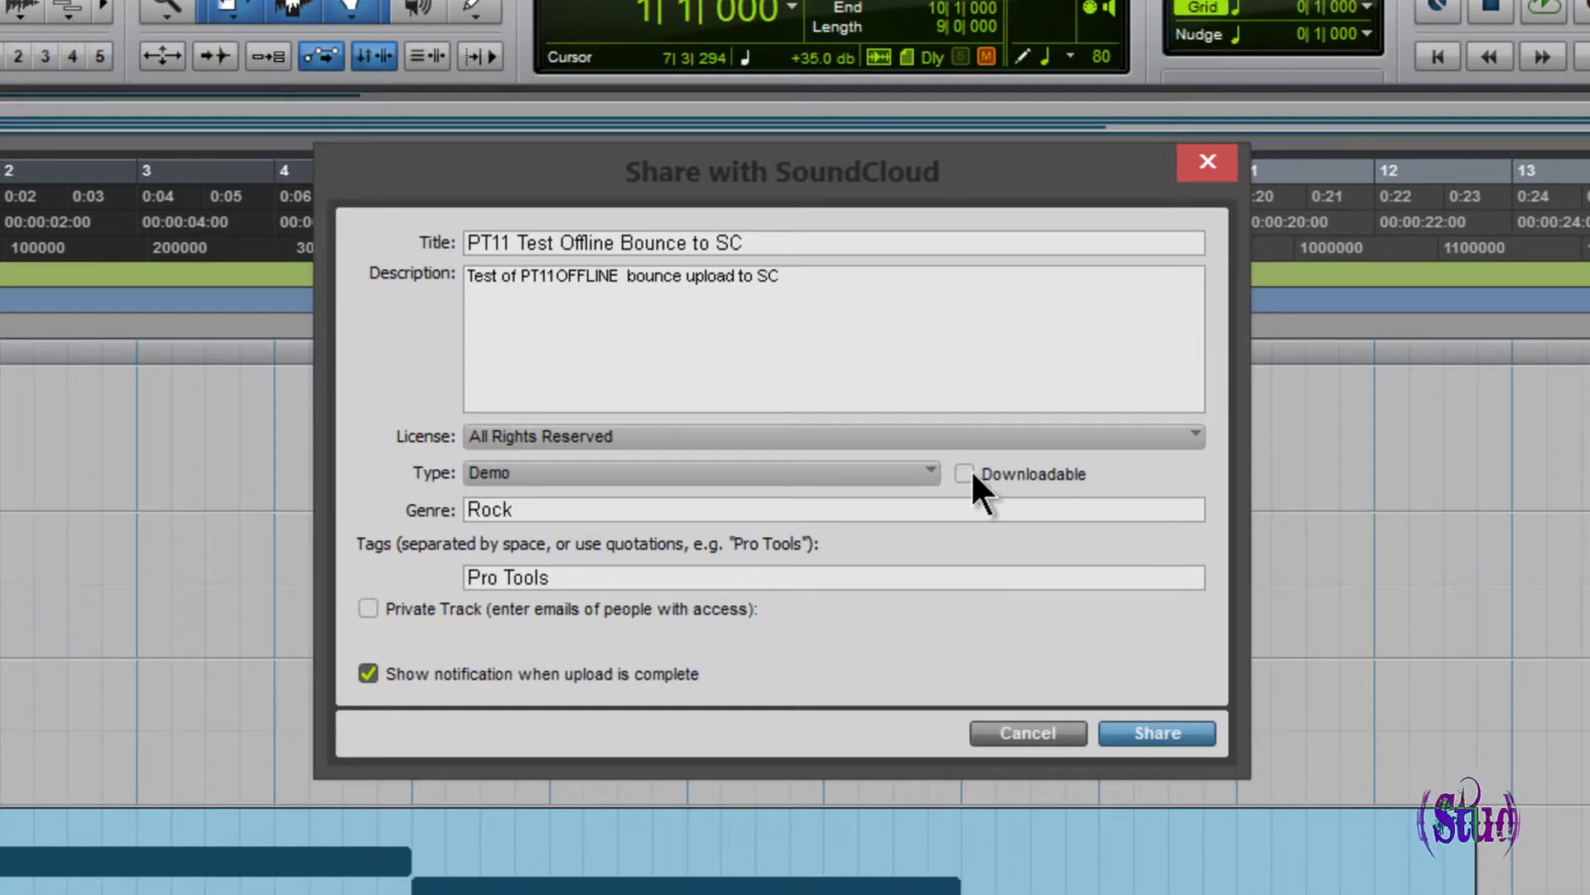
pyautogui.click(1156, 732)
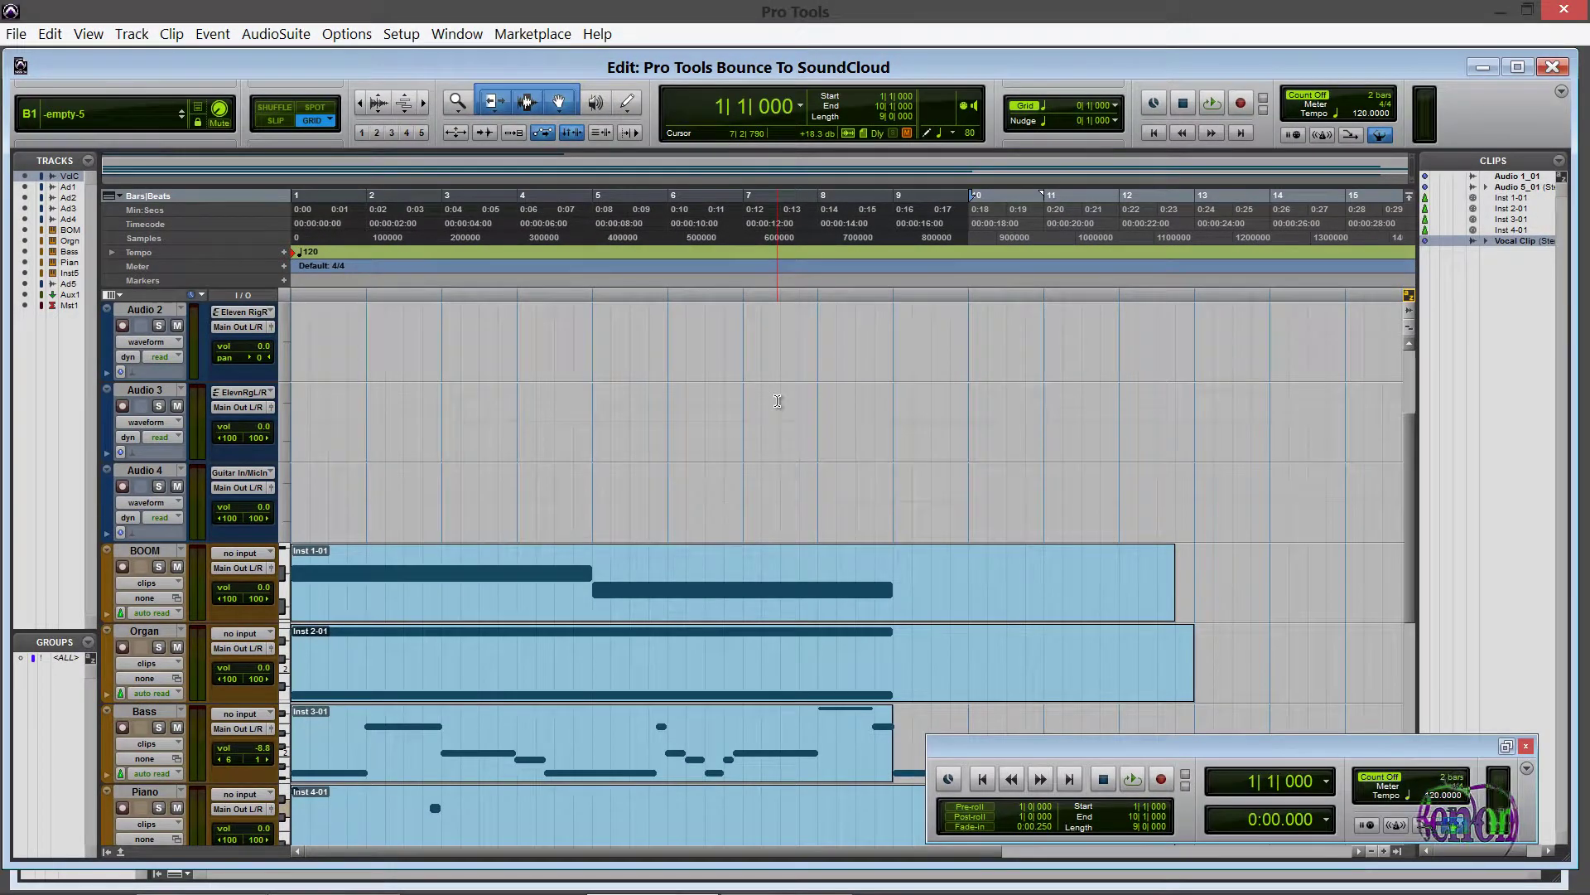
# - Show the Task Manager window to follow the SoundCloud upload
pyautogui.scroll(-3, 777, 401)
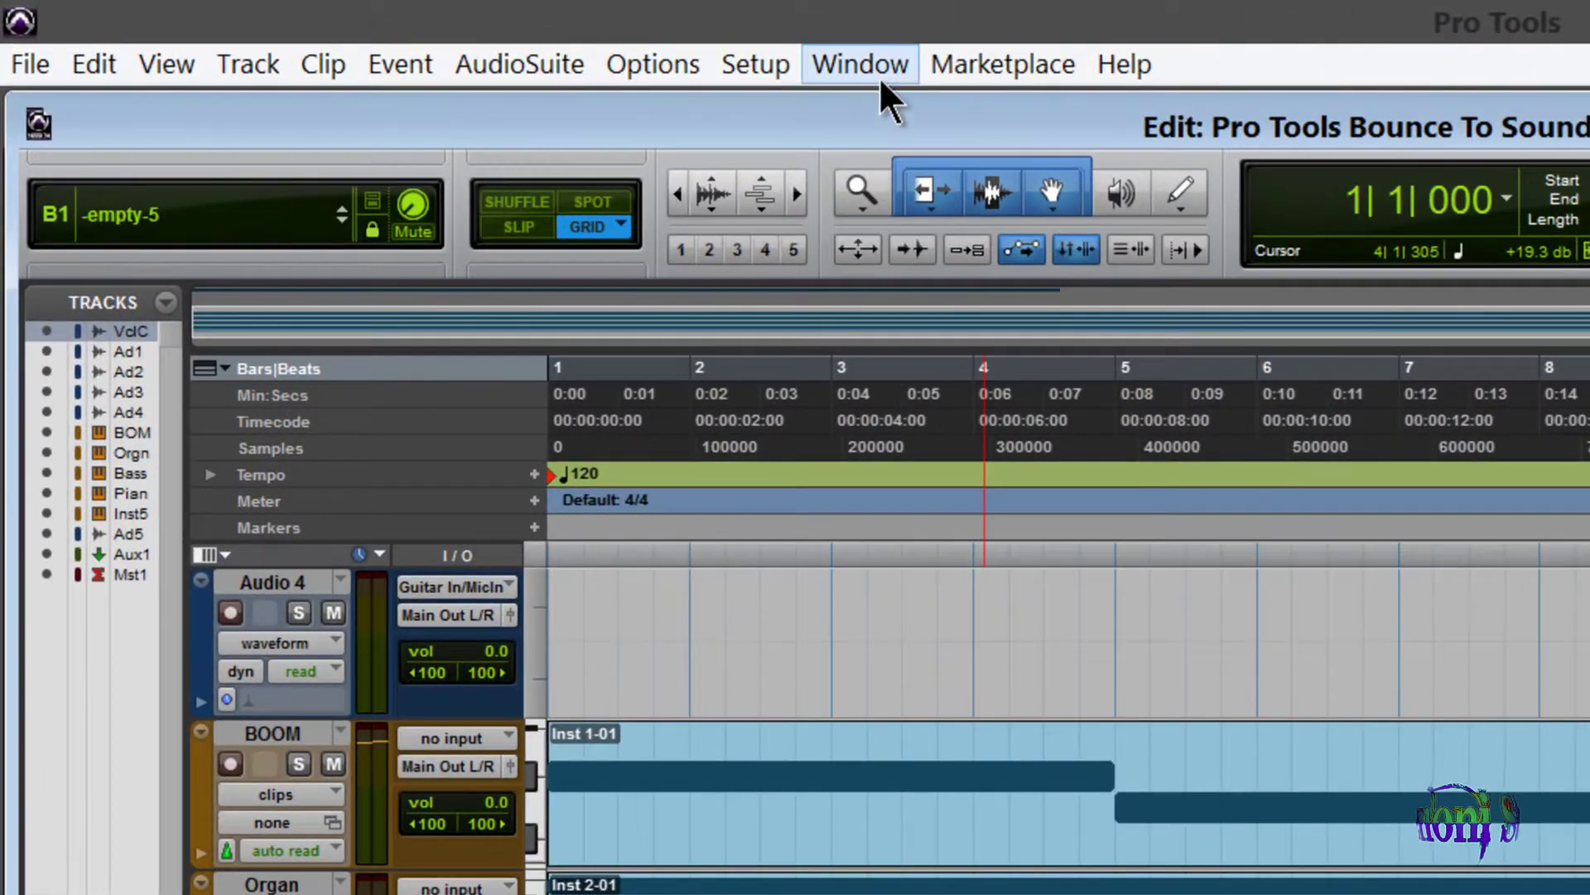
pyautogui.click(468, 40)
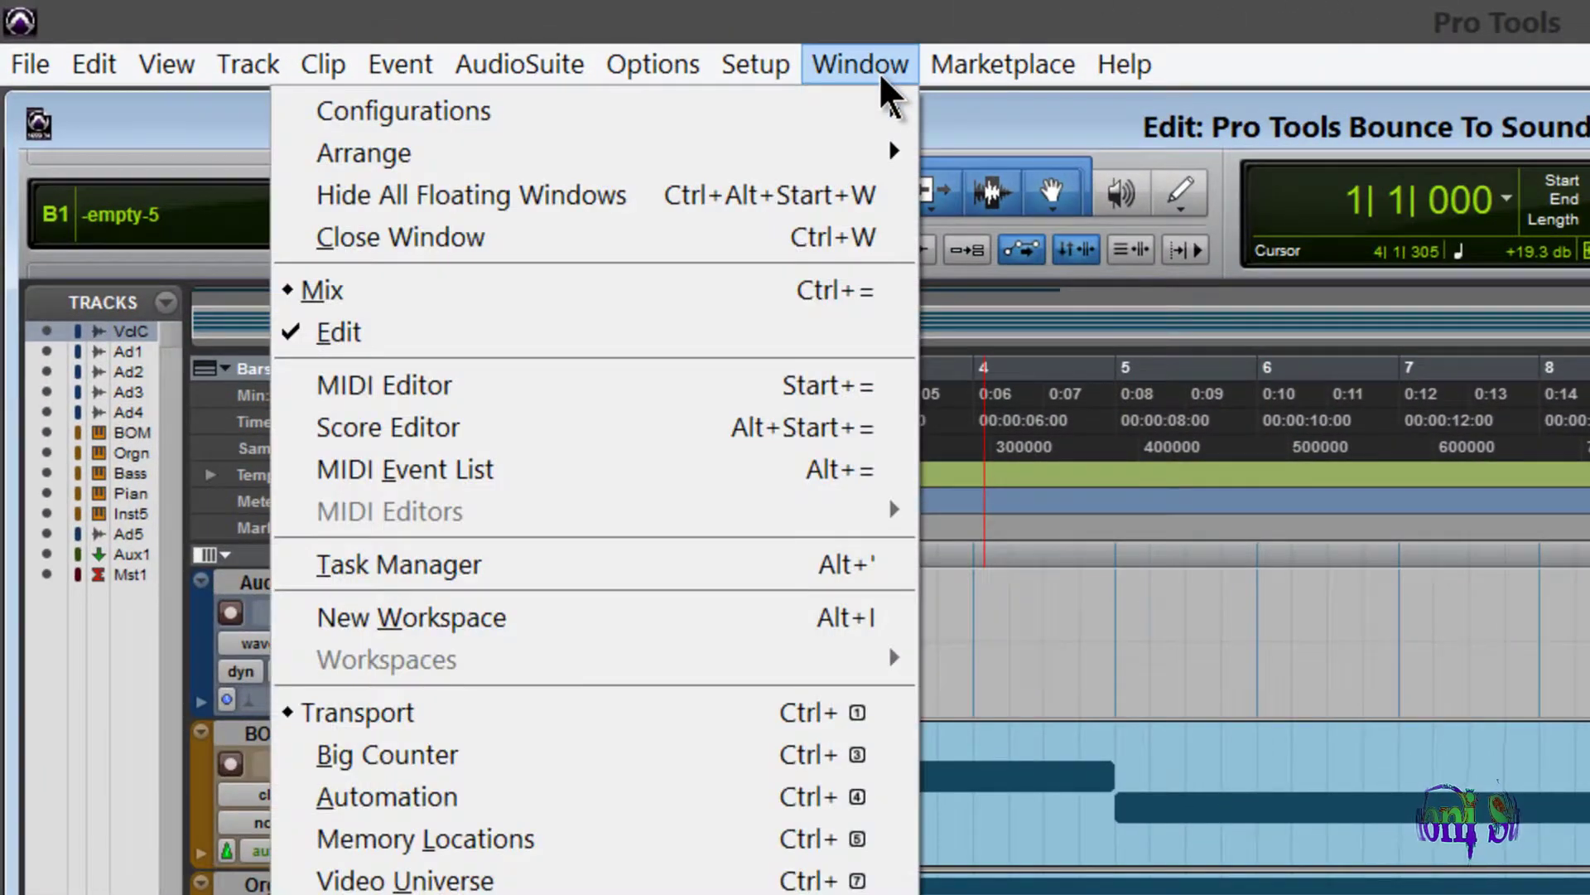
pyautogui.click(533, 566)
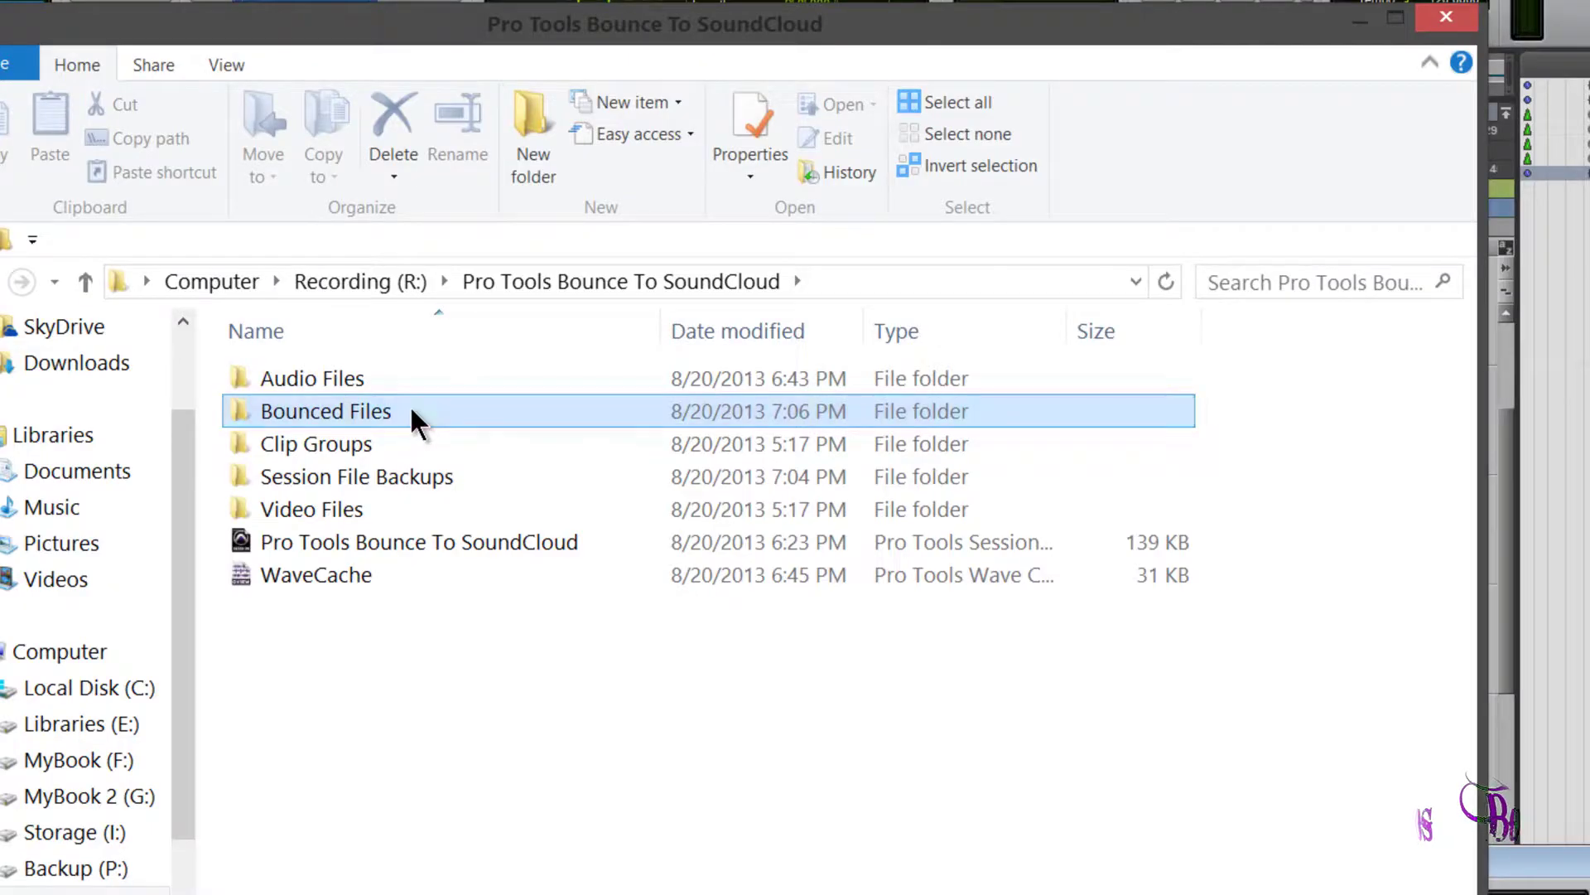
# - Confirm the new offline bounce in Bounced Files, then copy the uploaded track's link
pyautogui.doubleClick(409, 406)
pyautogui.click(644, 463)
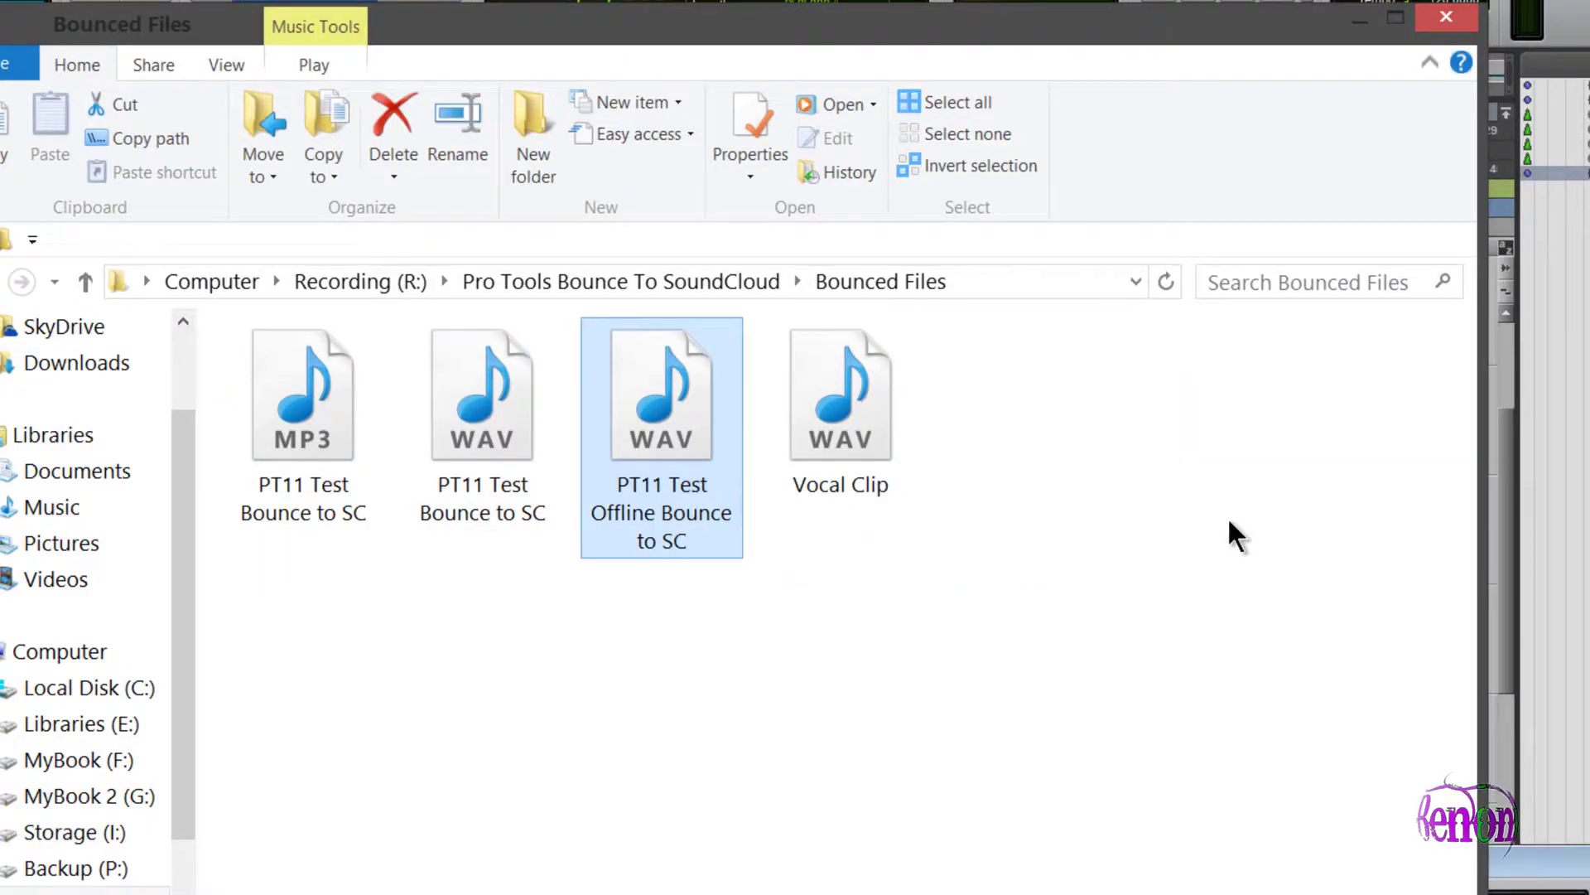
pyautogui.click(1445, 18)
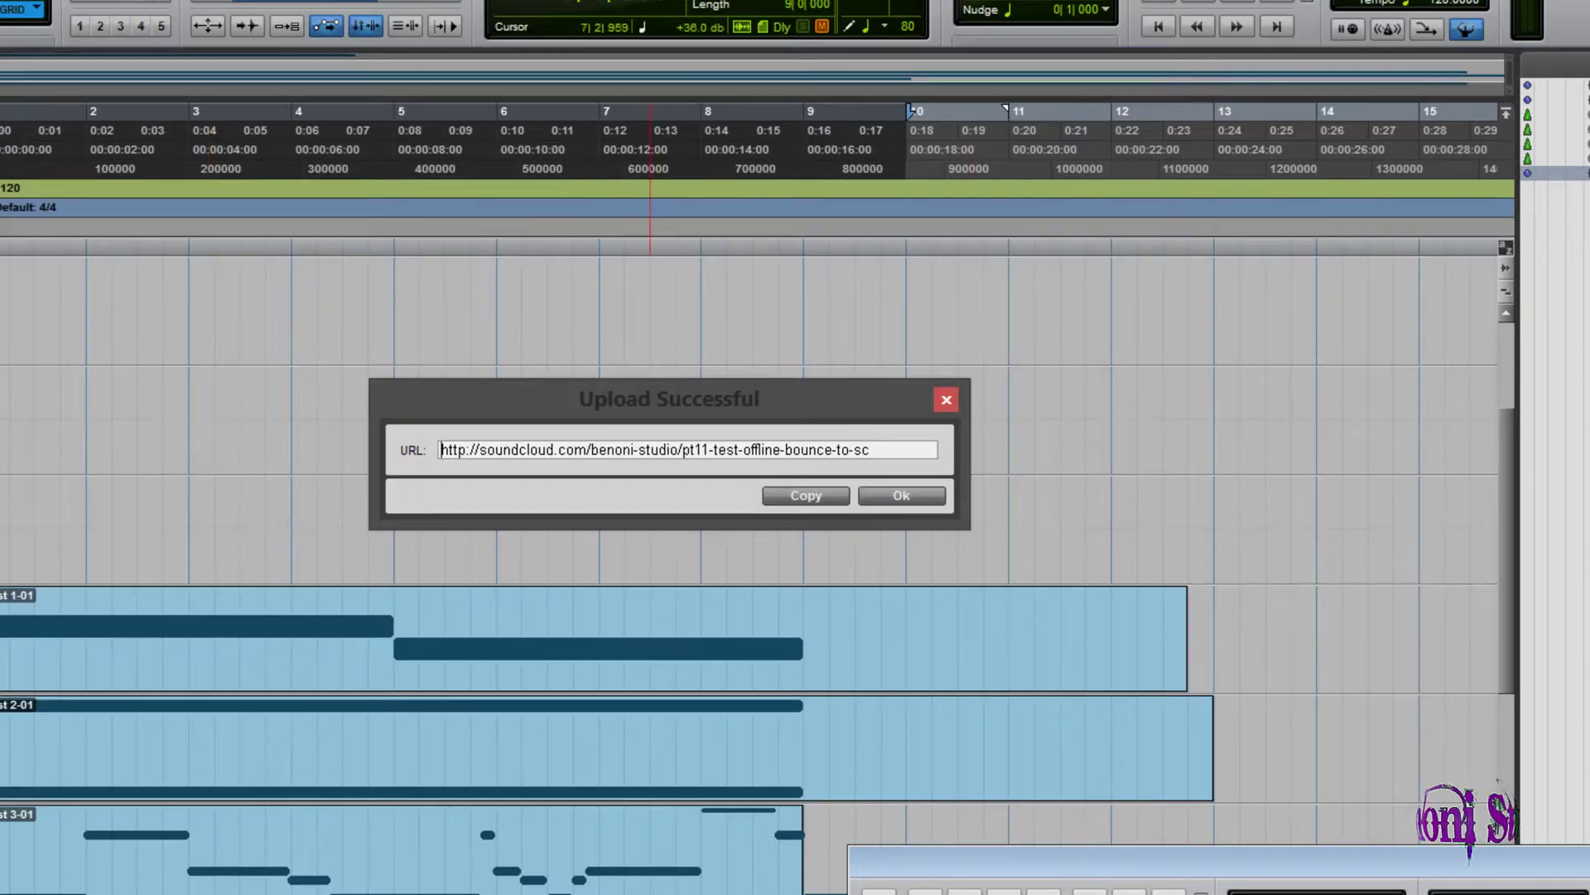
pyautogui.click(815, 499)
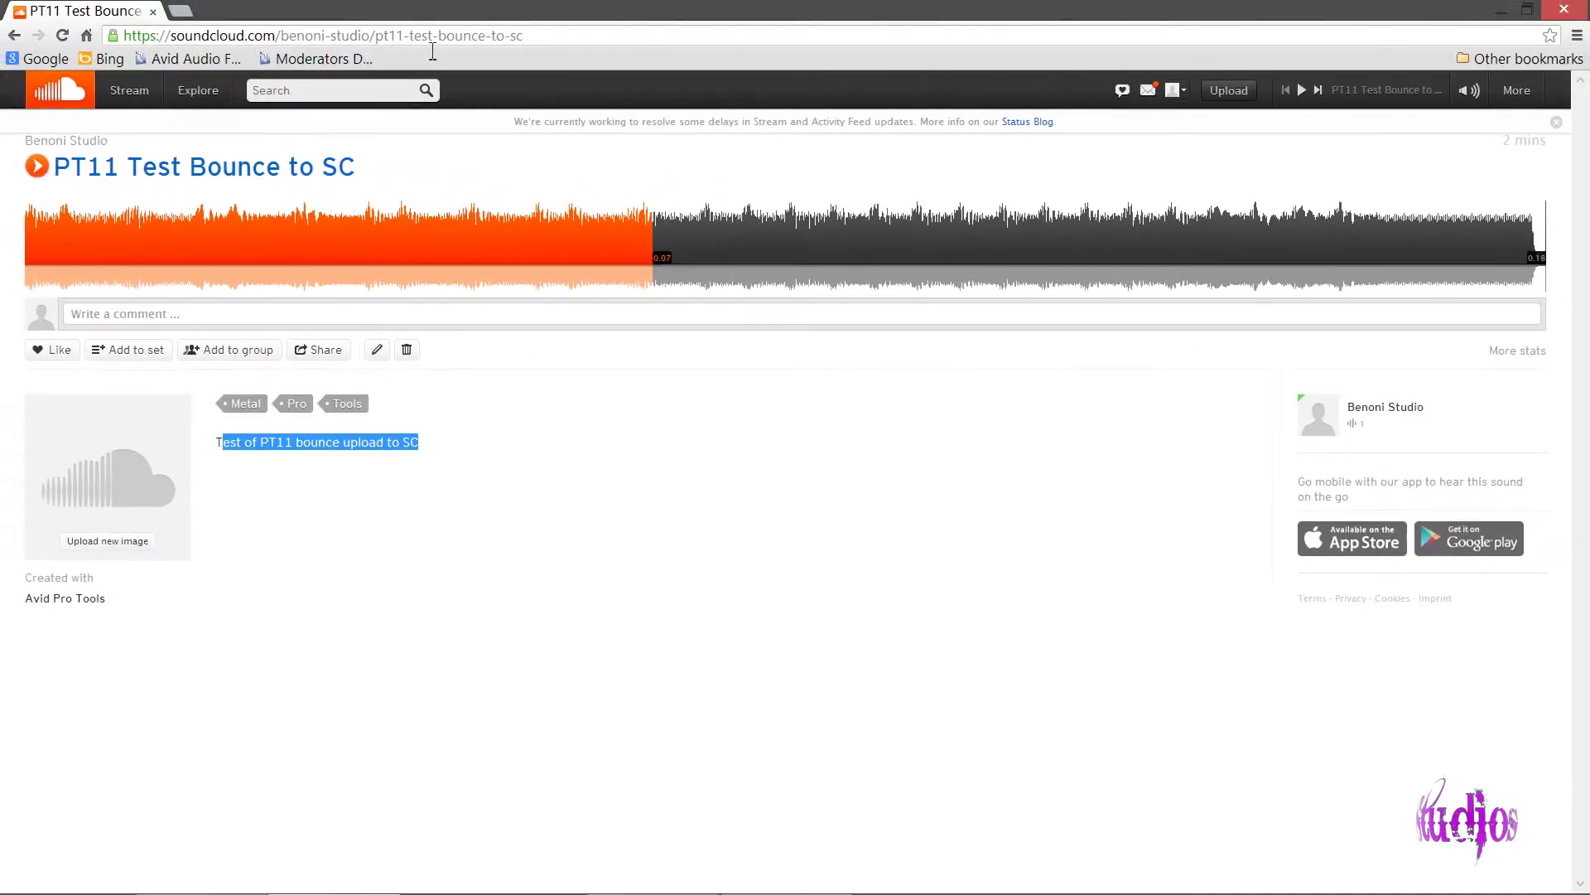
# - Load the copied track URL, pause its playback, and open the uploader's profile
pyautogui.click(462, 42)
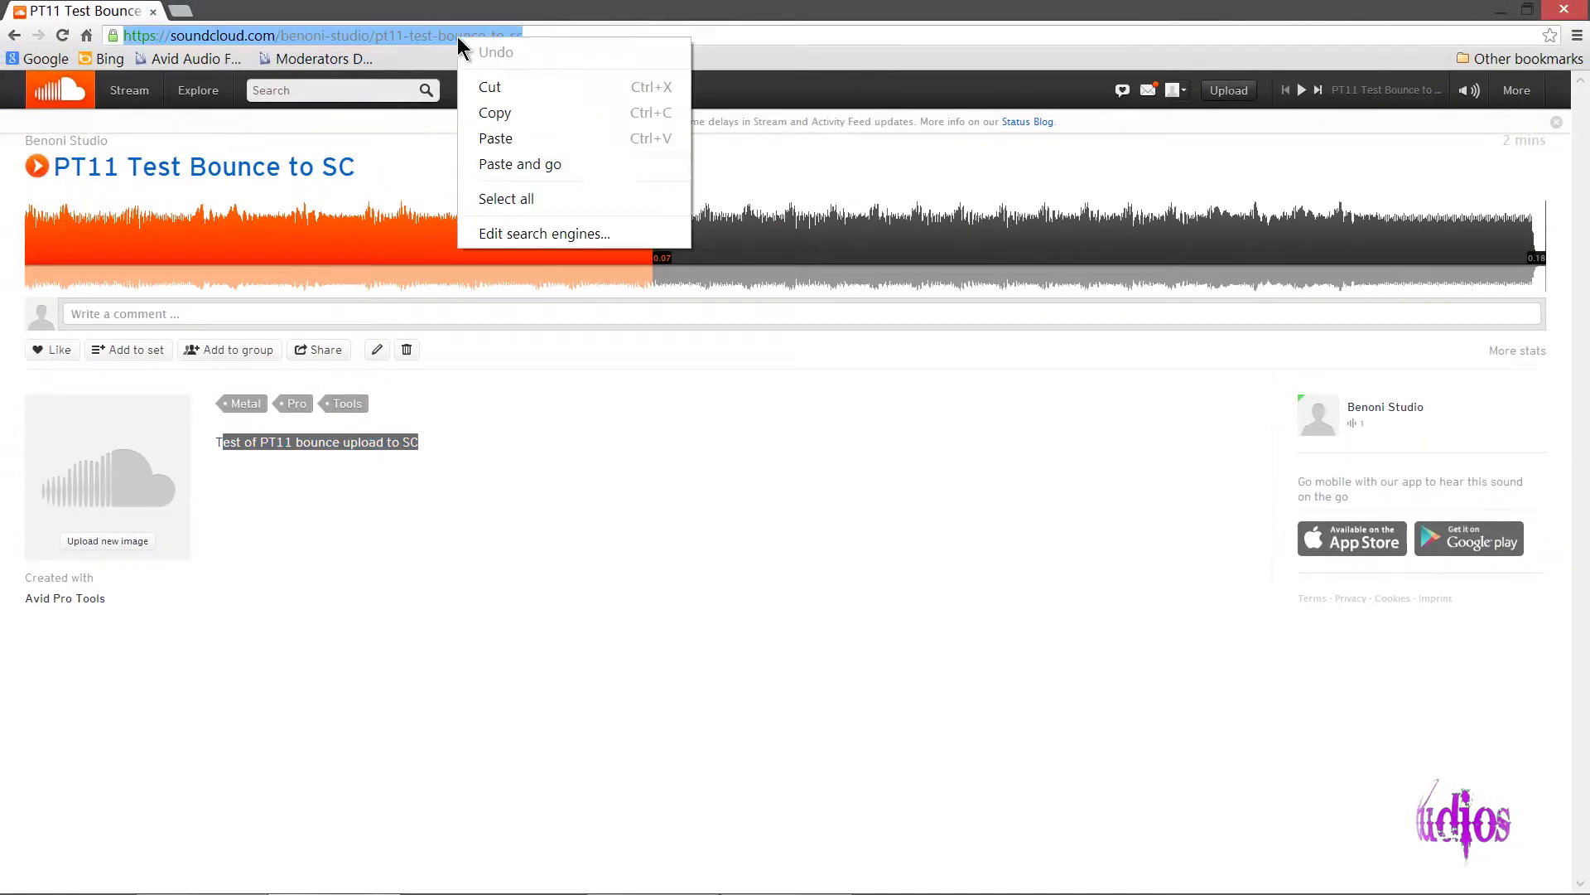
pyautogui.hotkey('ctrl', 'v')
pyautogui.press('Return')
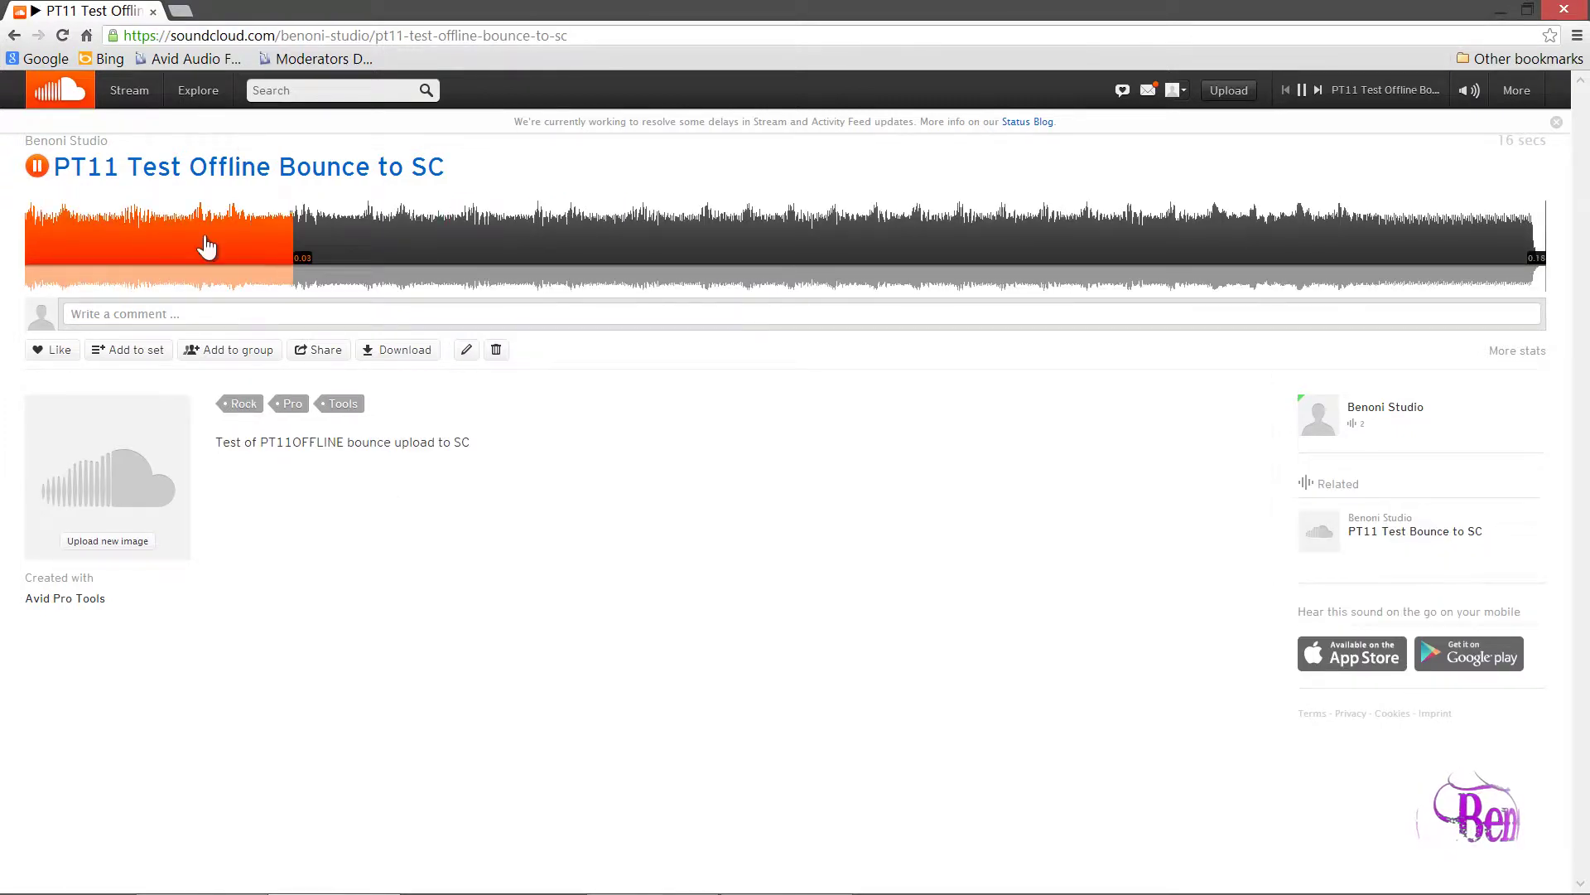
pyautogui.click(38, 168)
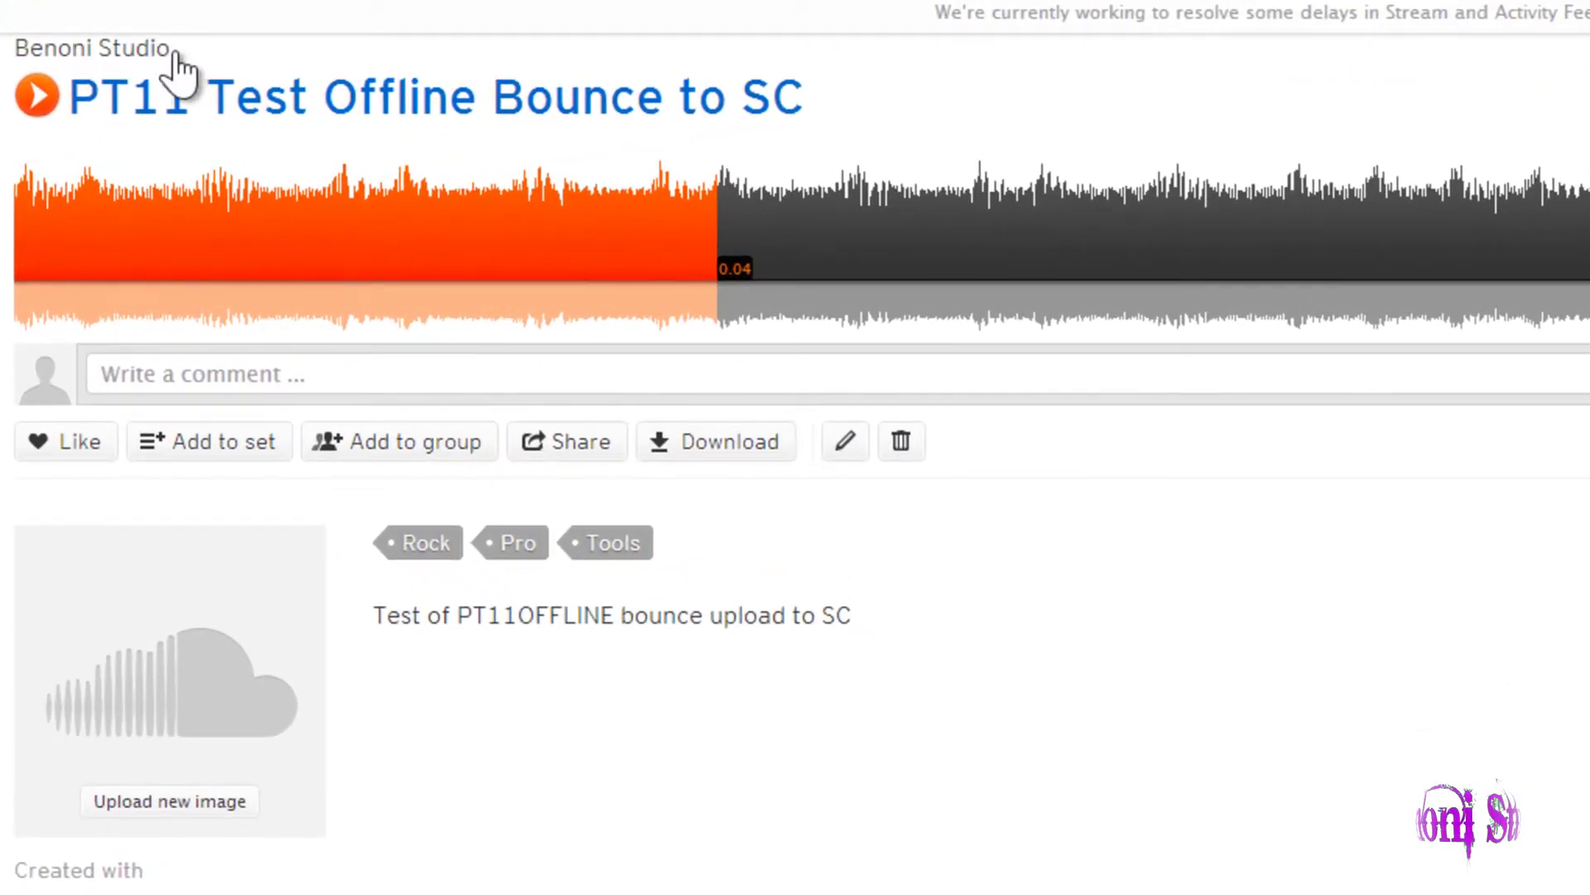
pyautogui.click(165, 52)
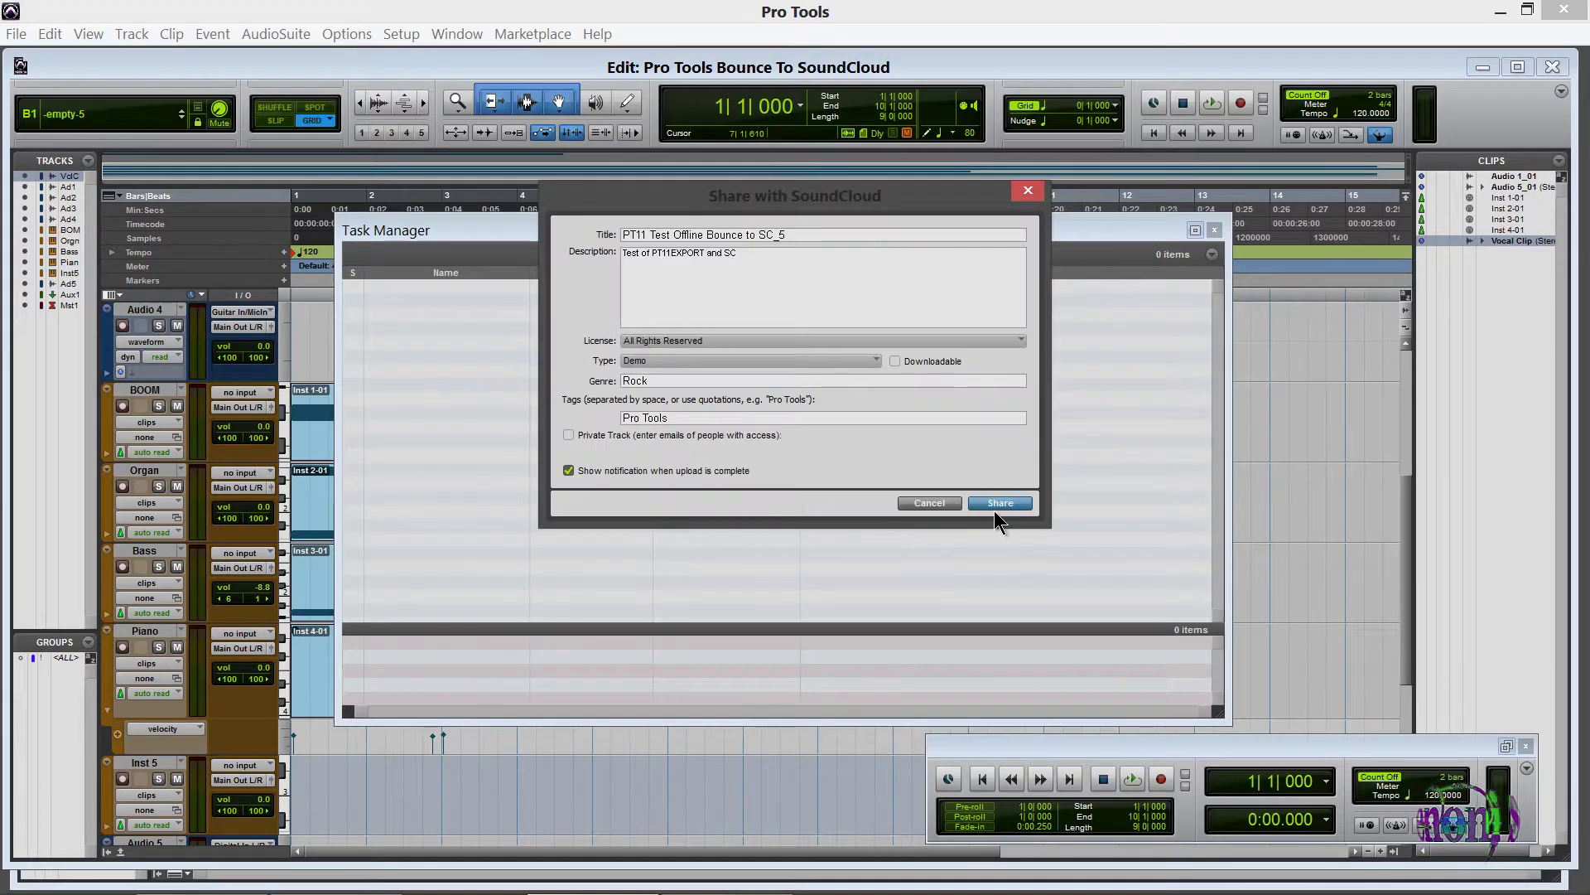
# - Share the next offline bounce to SoundCloud, then select and unmute the Vocal Clip
pyautogui.click(997, 509)
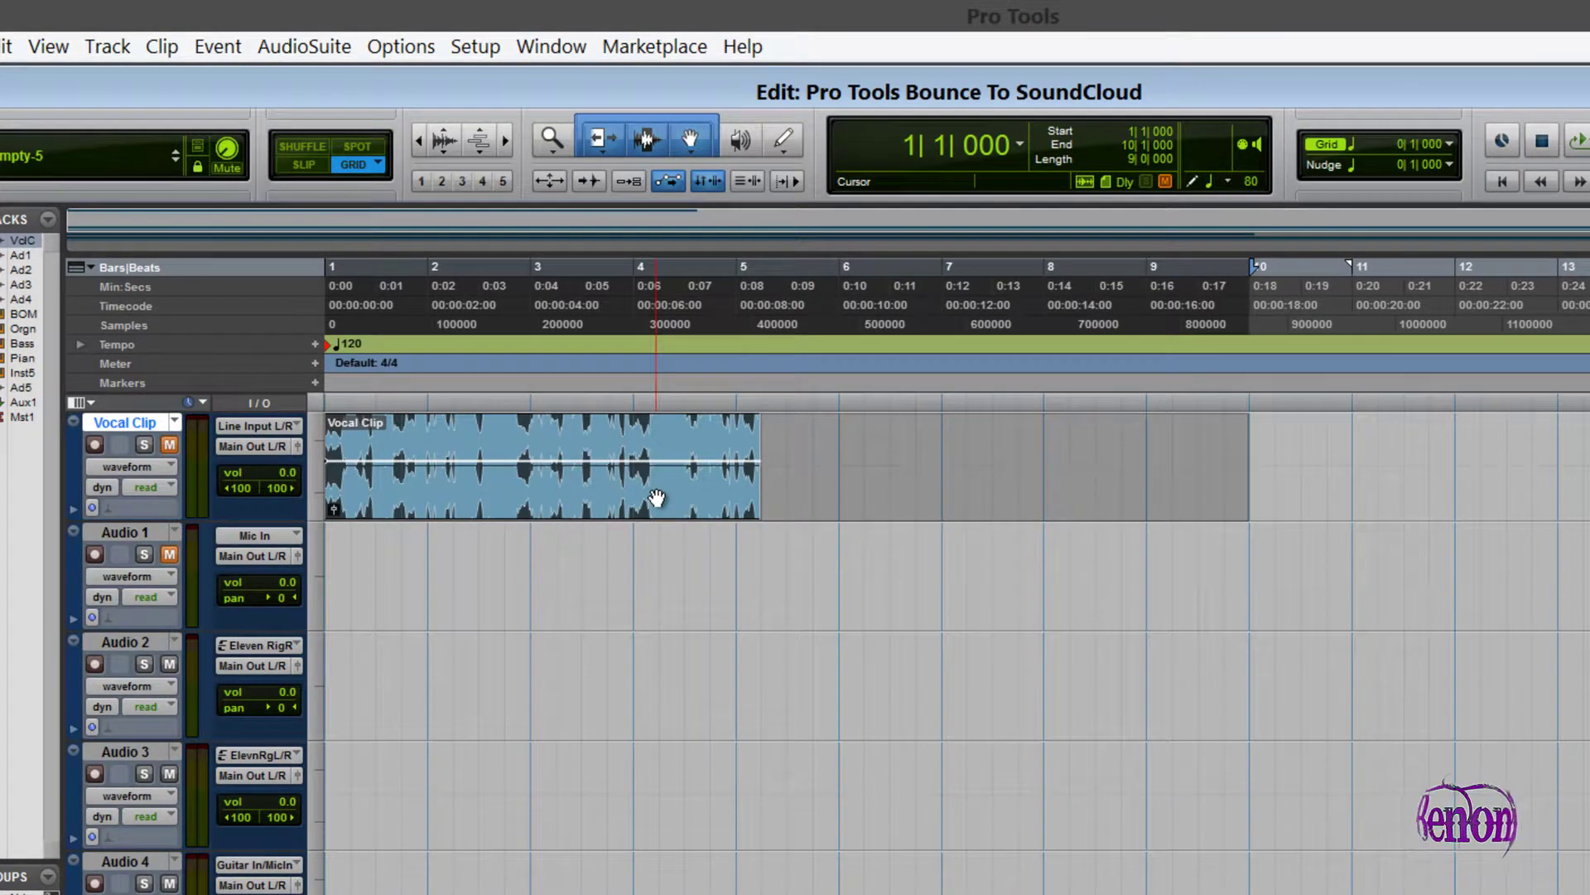
pyautogui.click(656, 498)
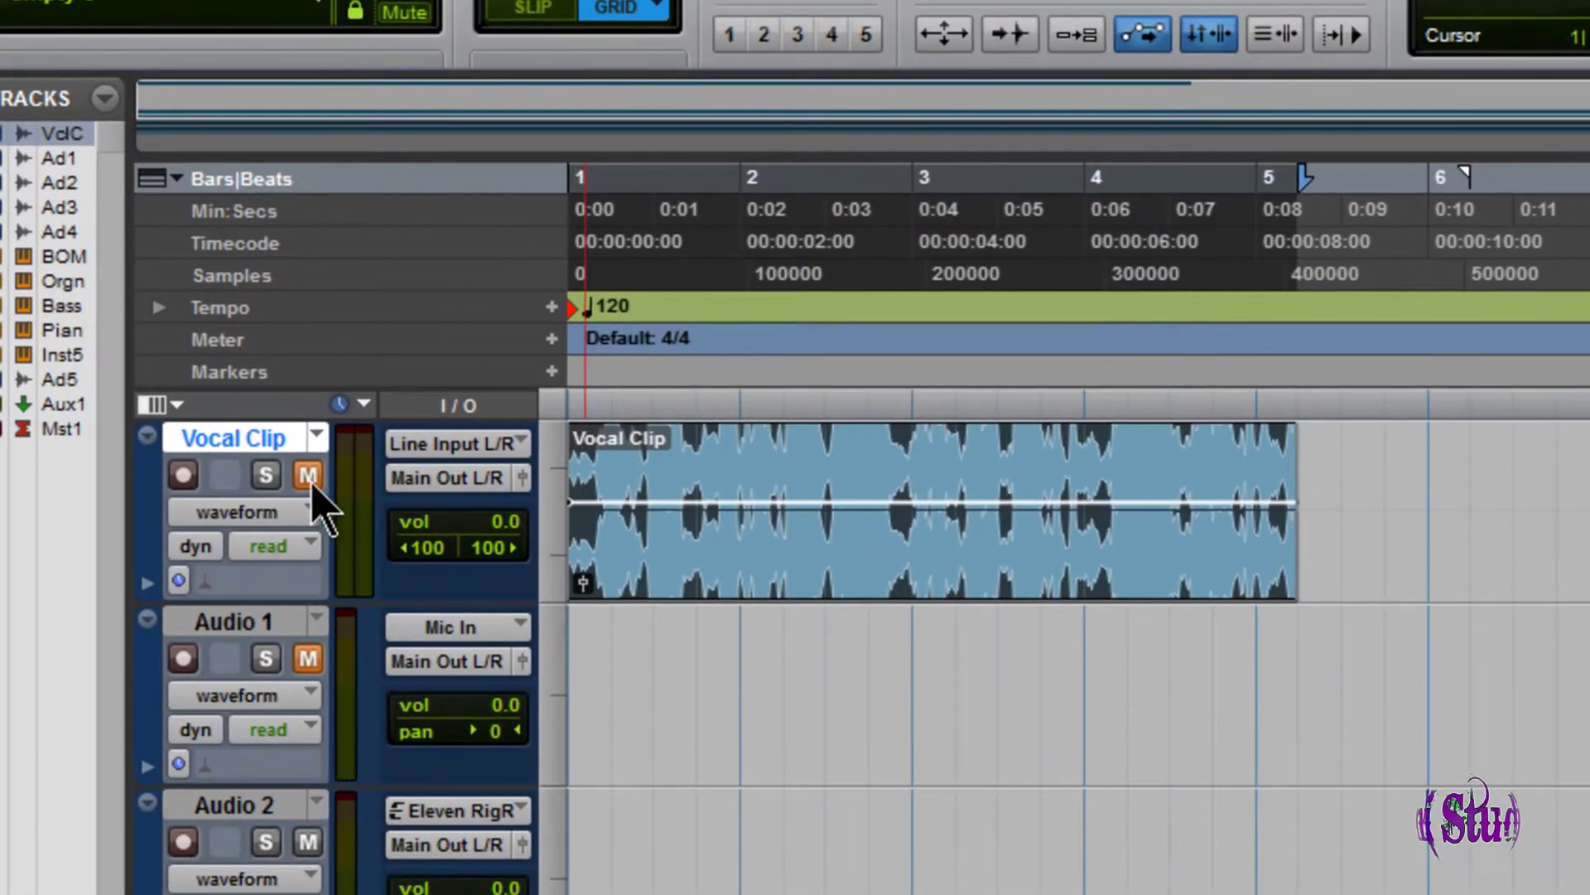
pyautogui.click(170, 445)
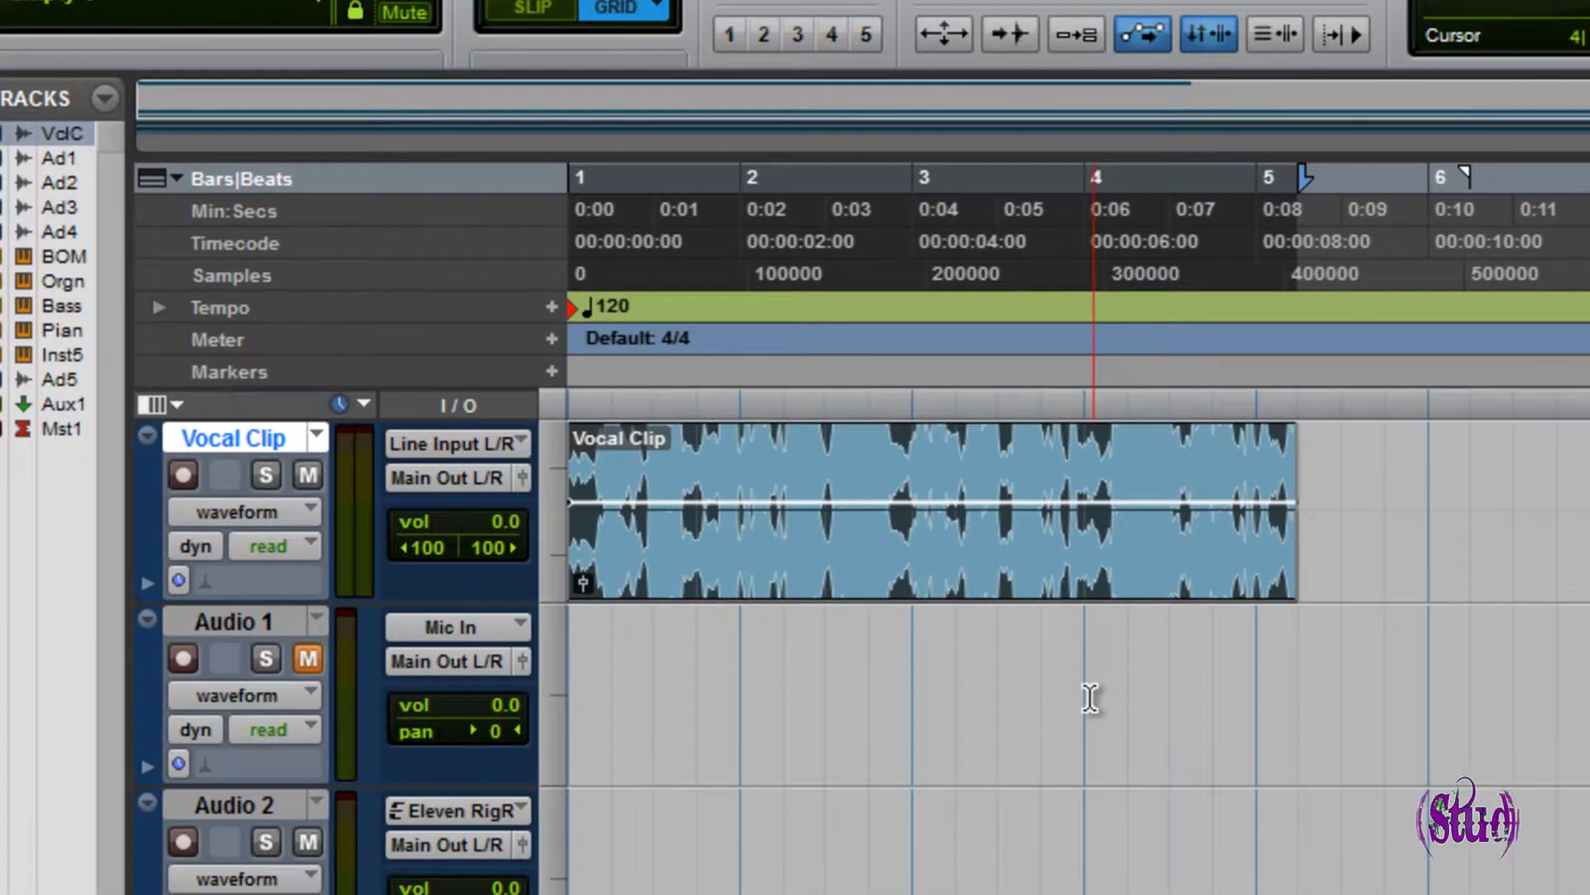
# - Solo the Vocal Clip track, audition it with playback, then unsolo it
pyautogui.click(265, 474)
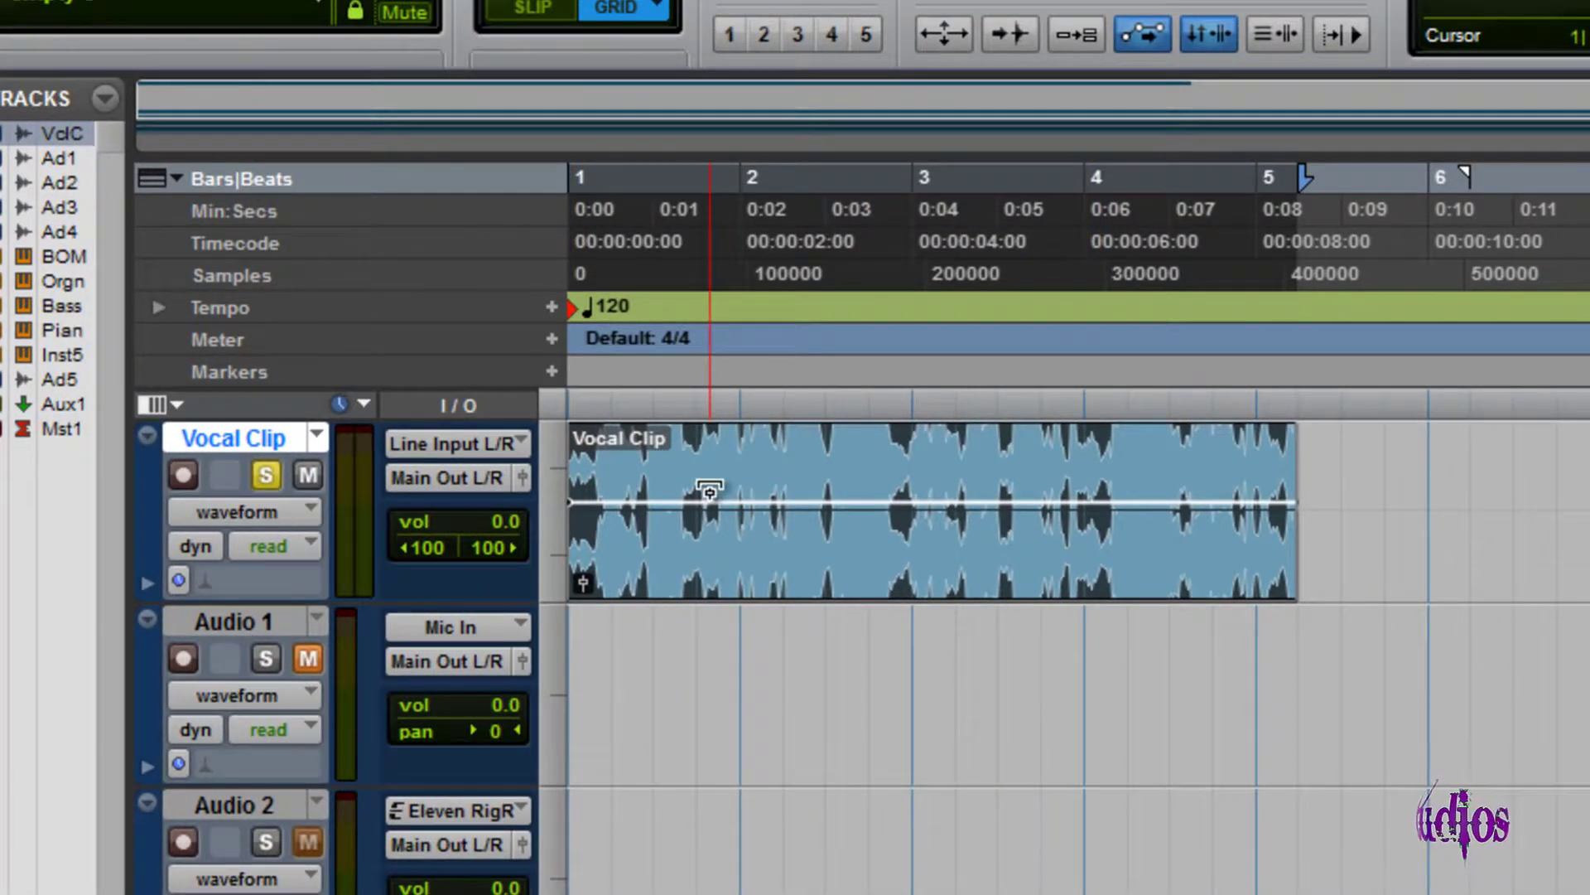
pyautogui.press('space')
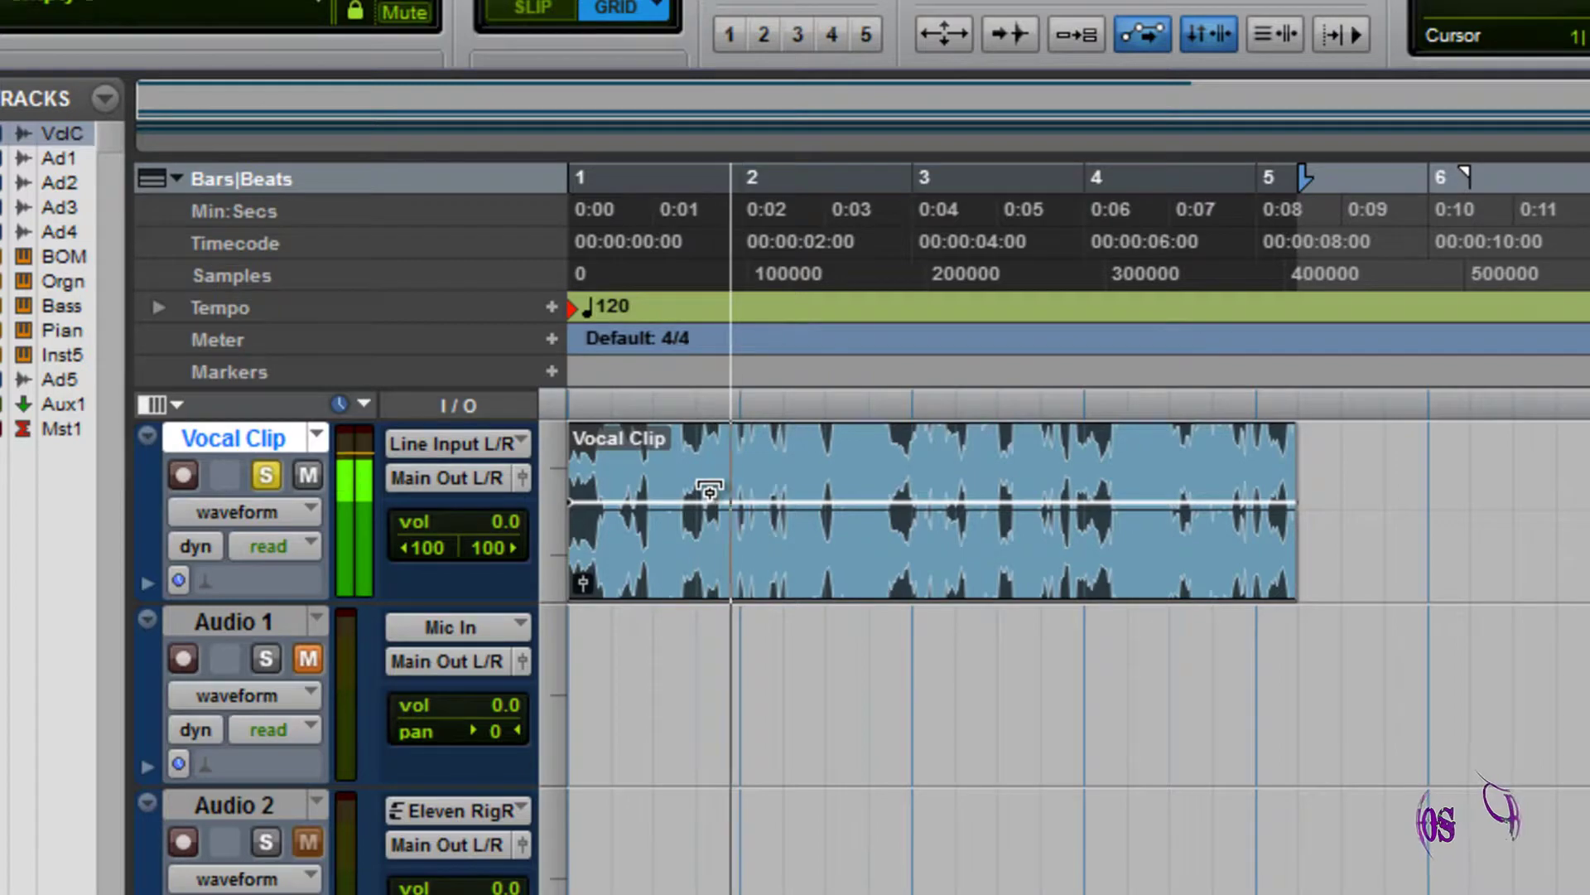
pyautogui.press('space')
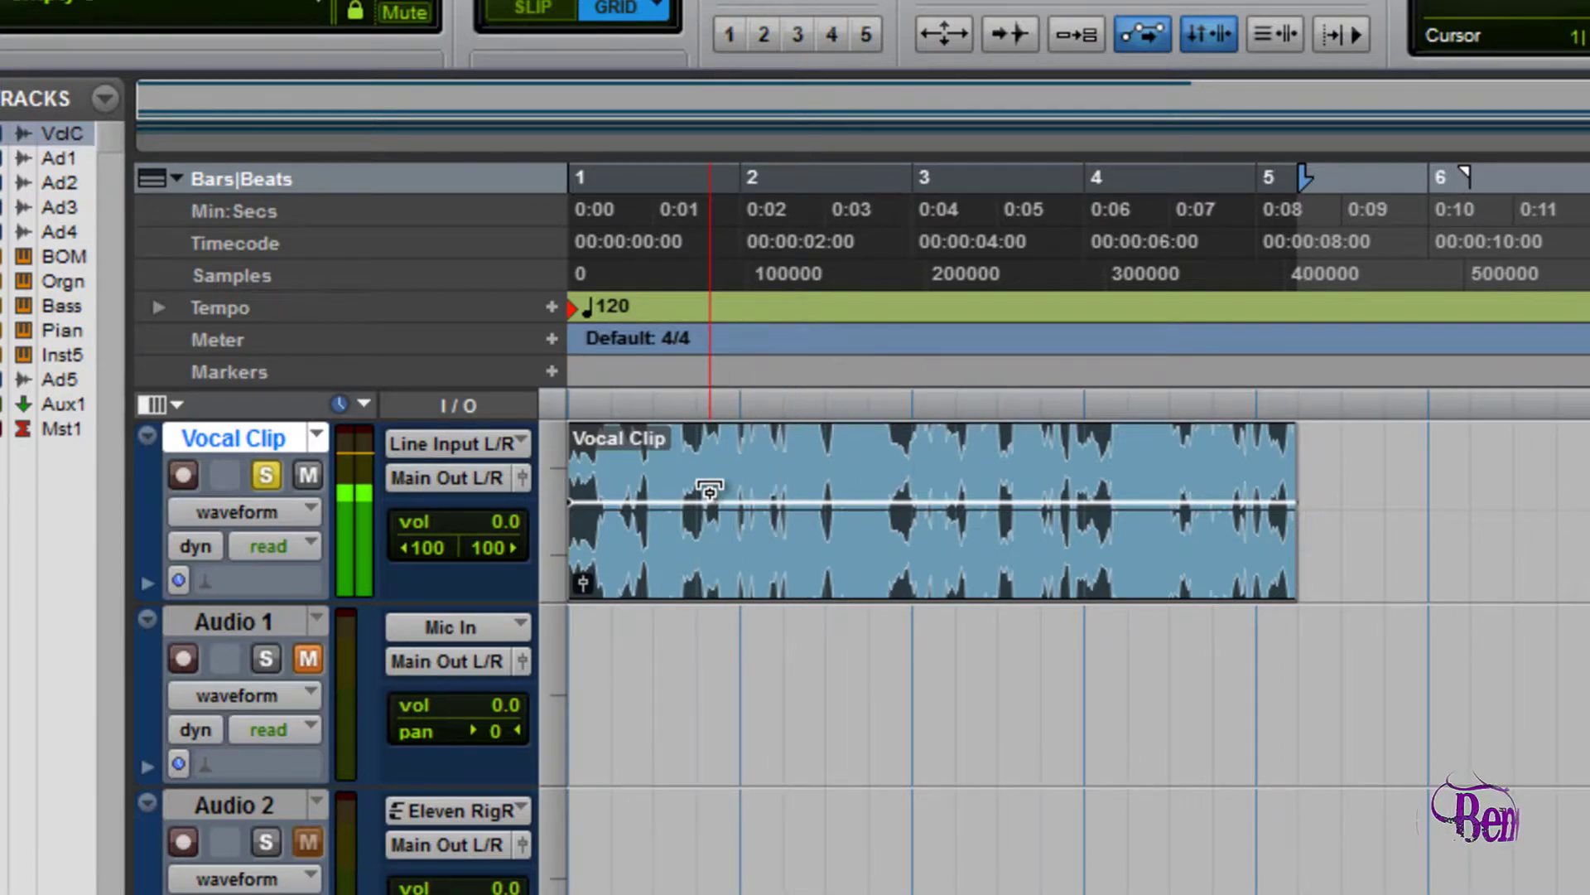
pyautogui.click(263, 473)
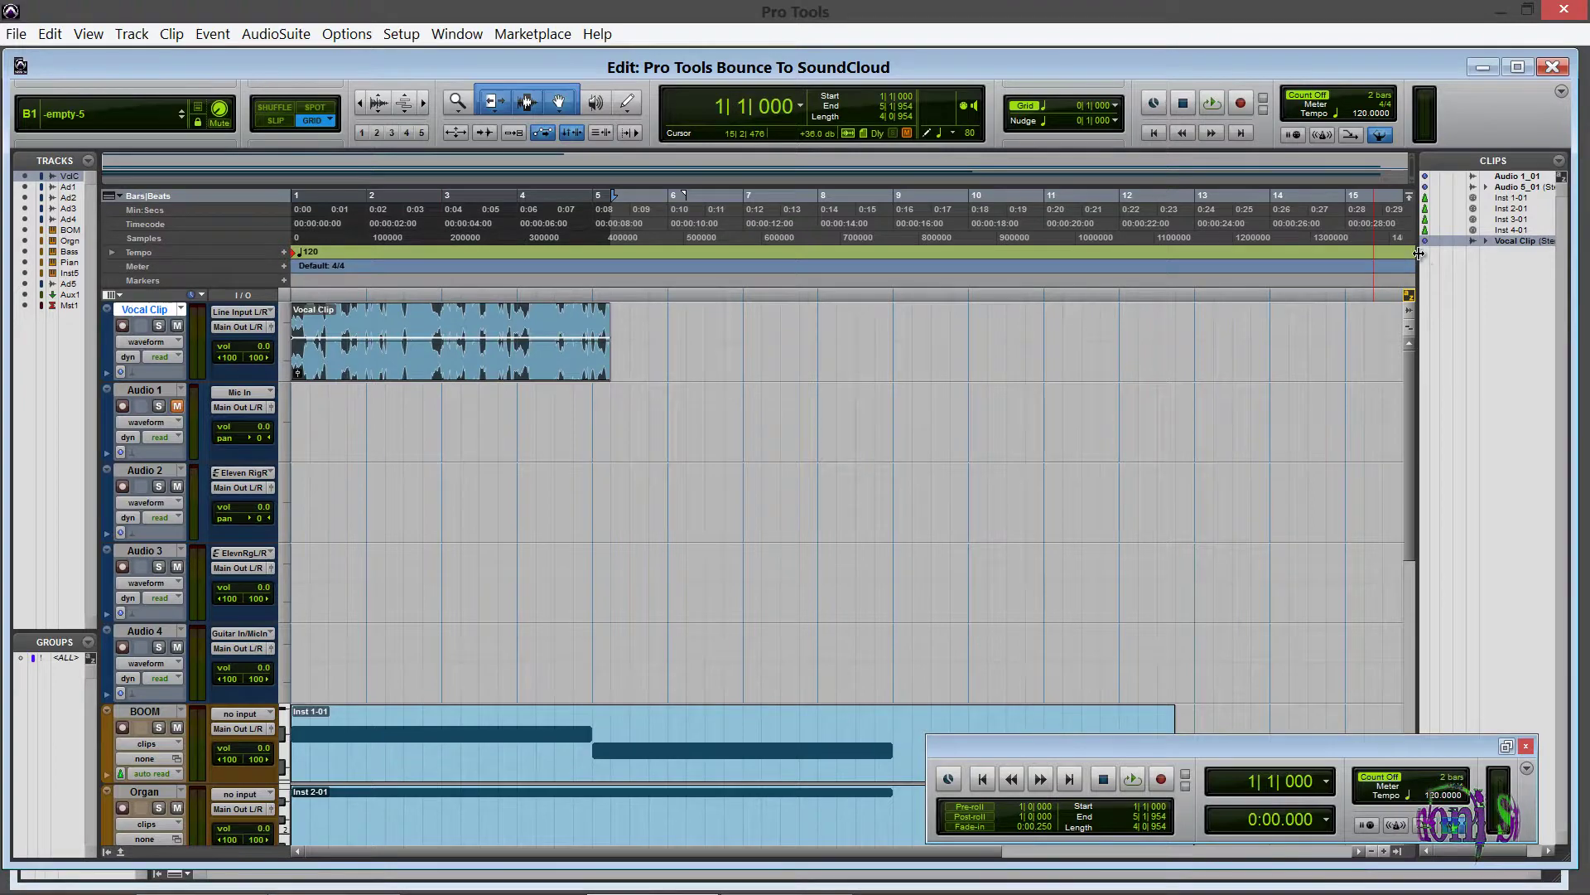
# - Widen the Clips list and export the Vocal Clip as a file
pyautogui.moveTo(1418, 253); pyautogui.dragTo(1298, 253)
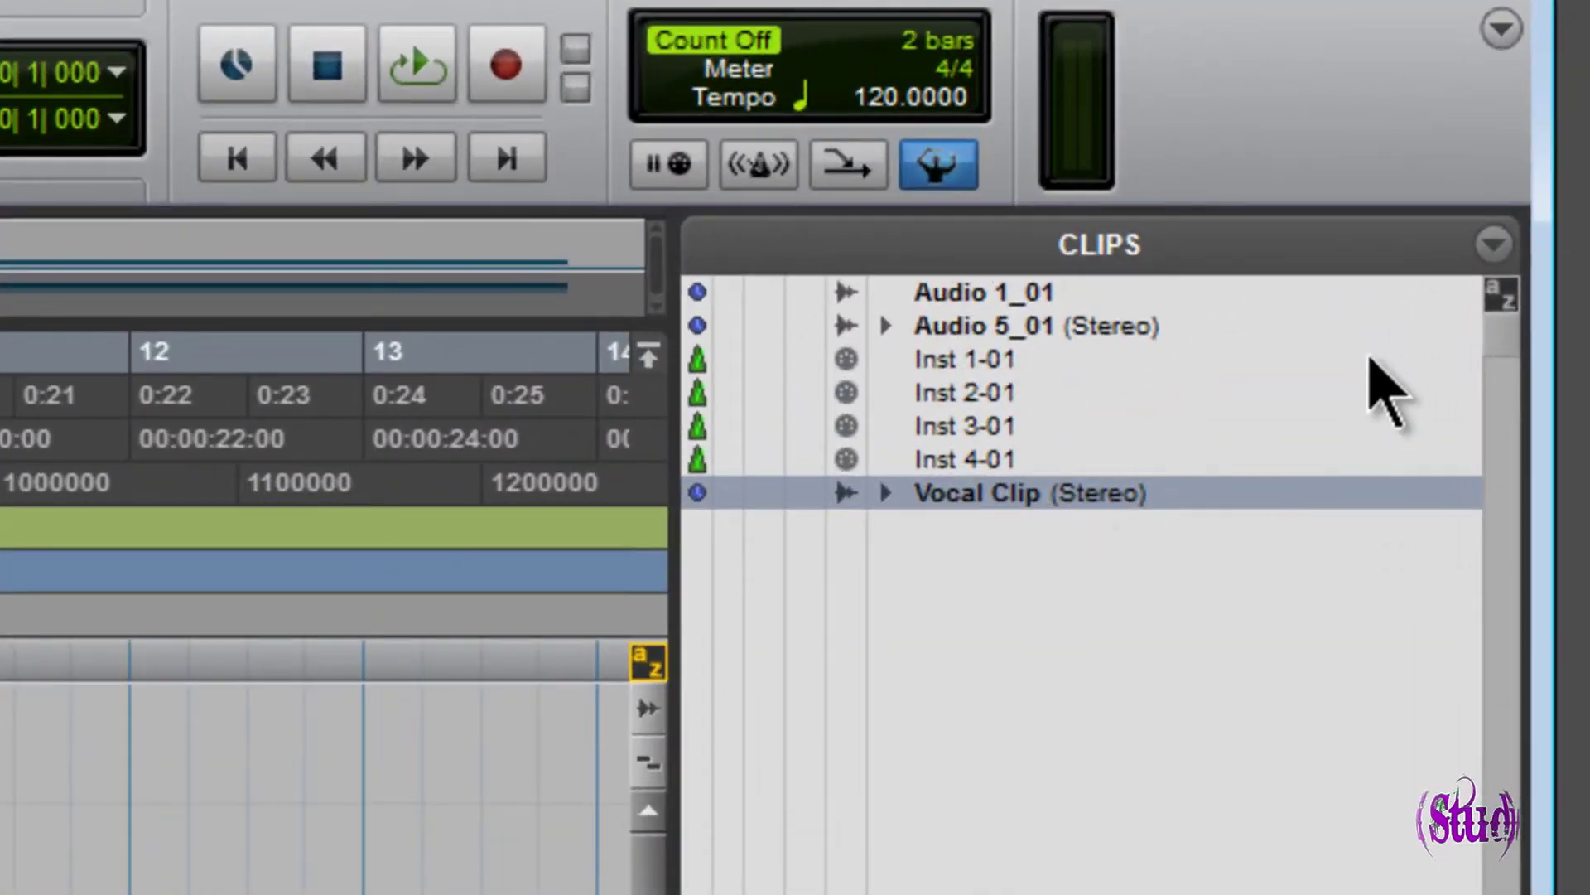
pyautogui.click(1497, 240)
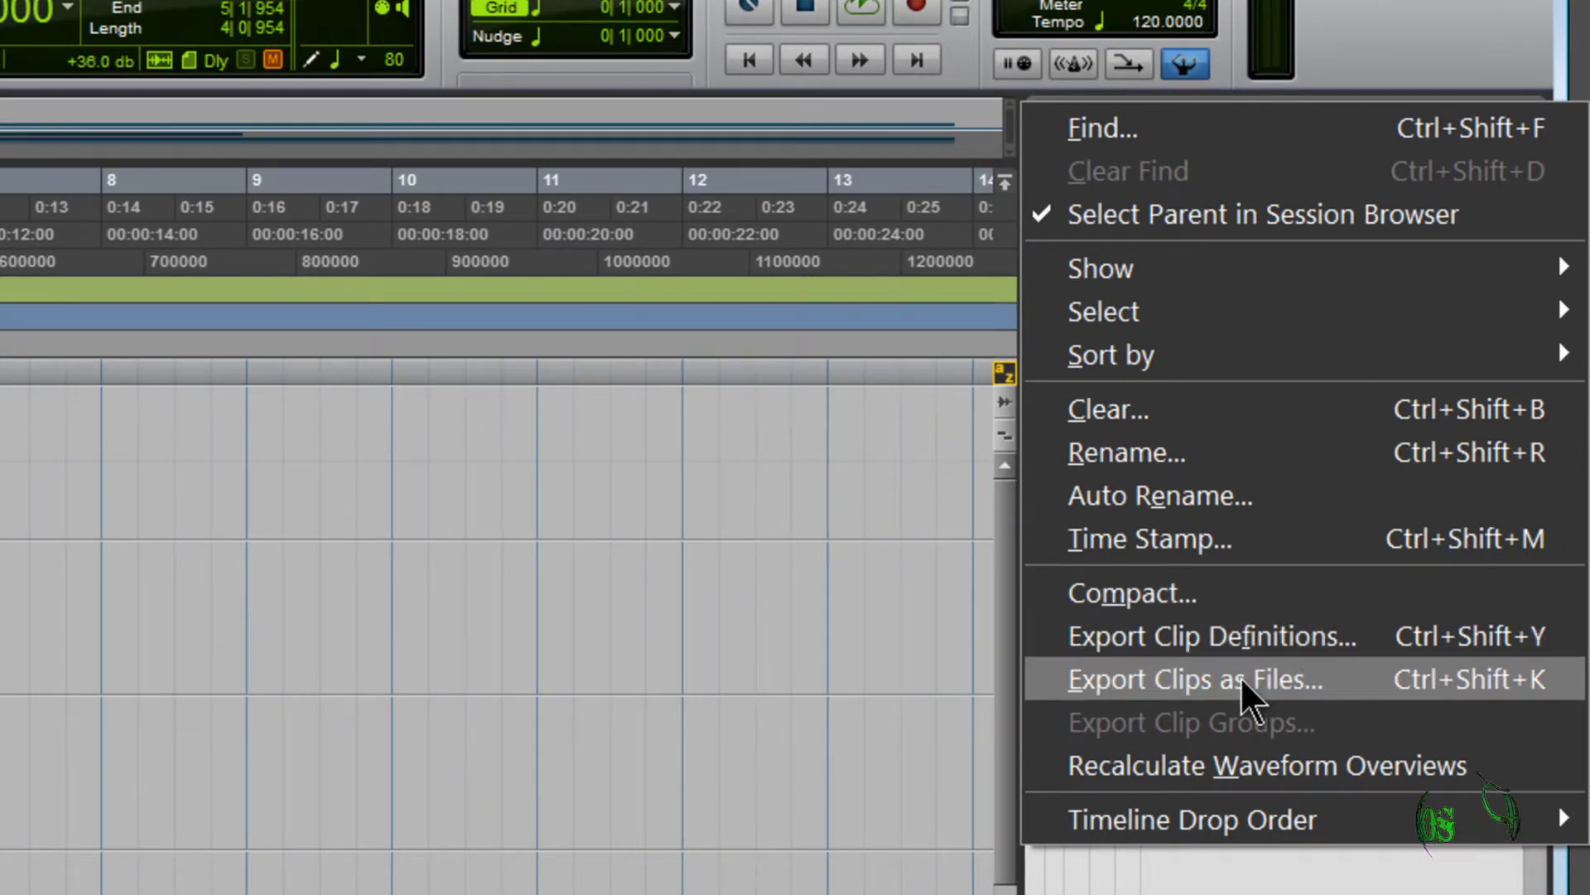
pyautogui.click(1408, 88)
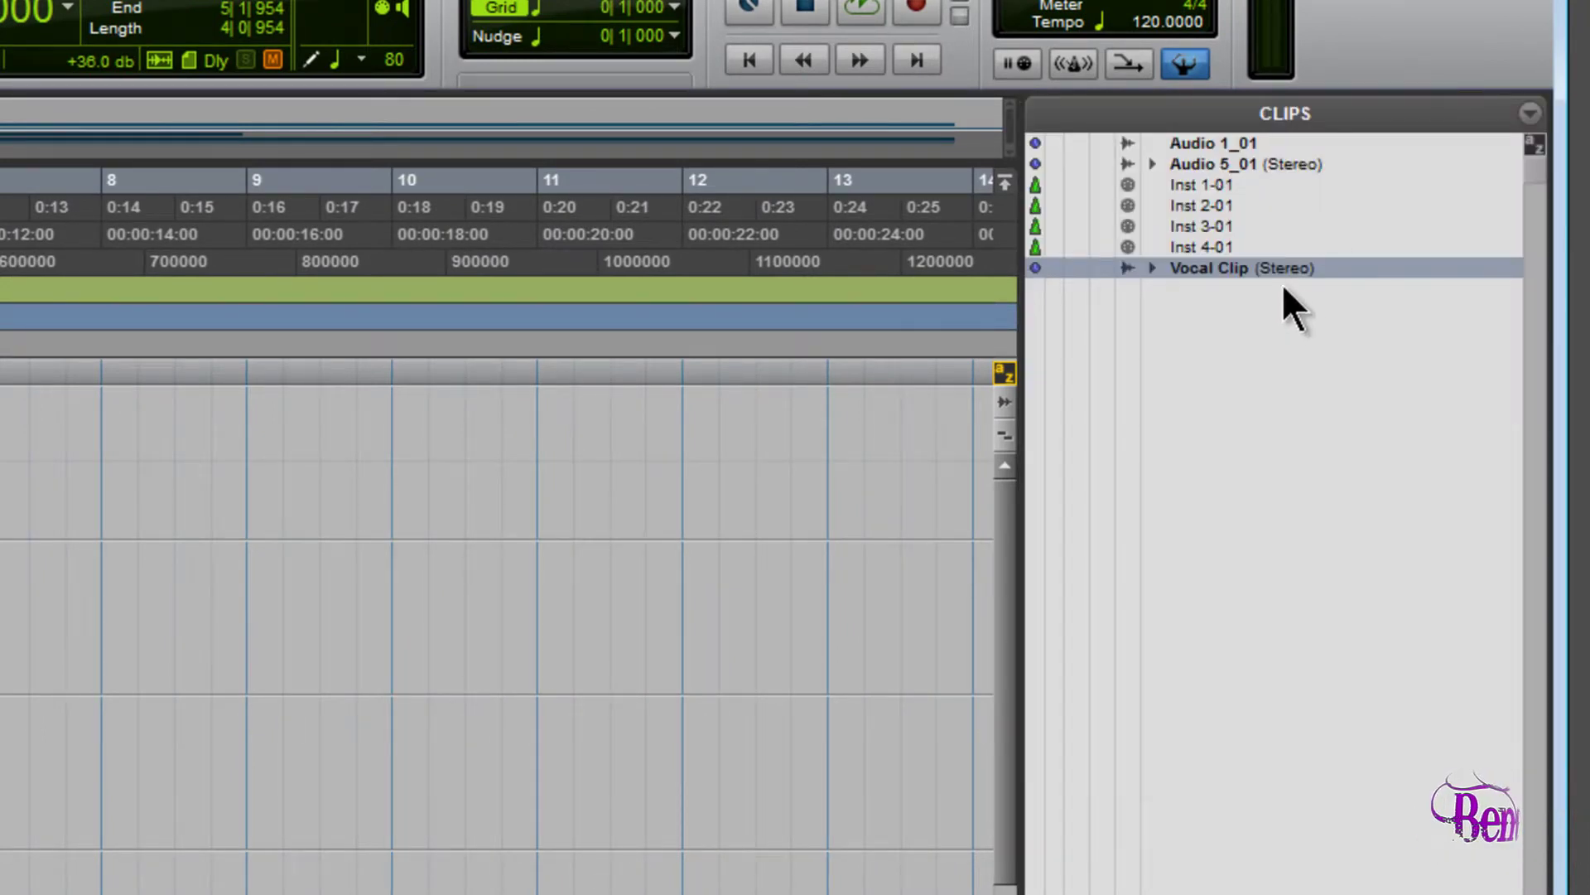
pyautogui.rightClick(1264, 270)
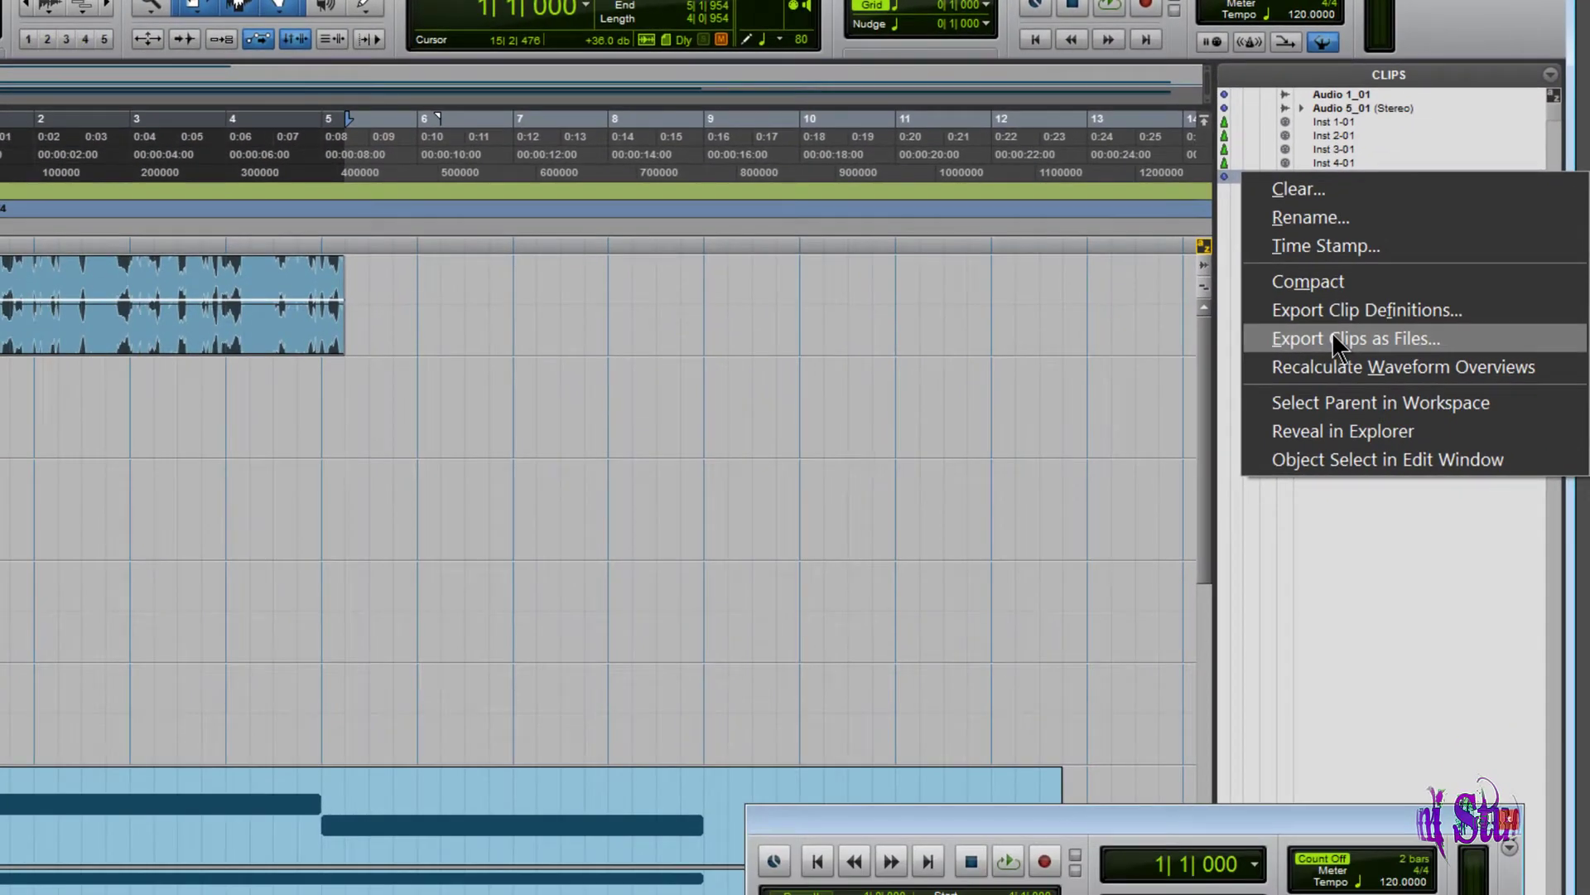
pyautogui.click(1199, 511)
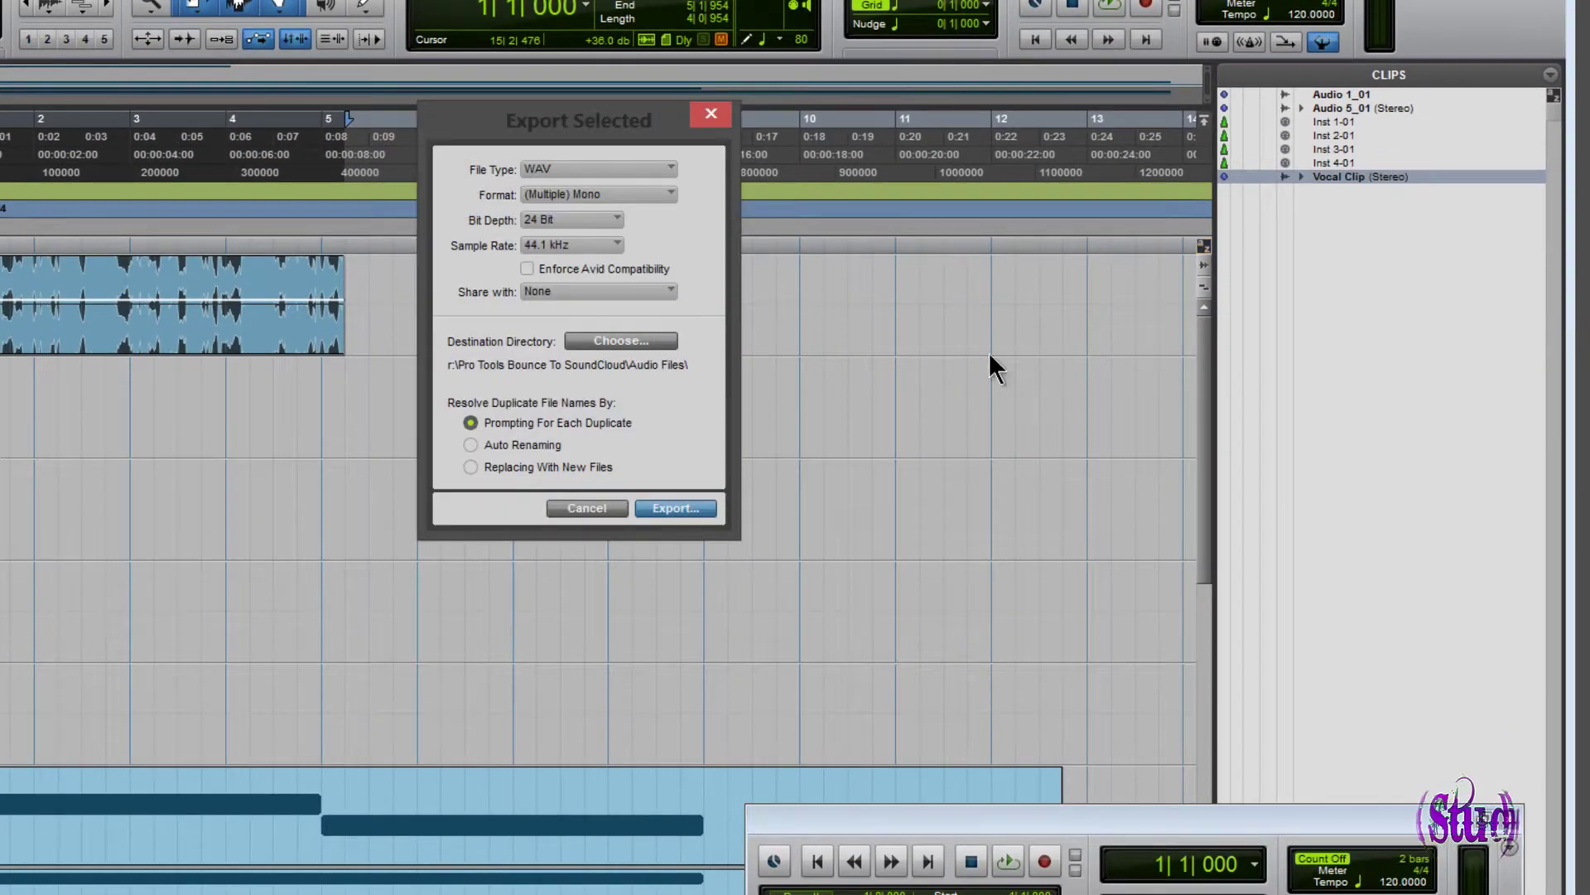
# - Set the export to Interleaved, 48 kHz, shared with SoundCloud, and start exporting
pyautogui.click(650, 293)
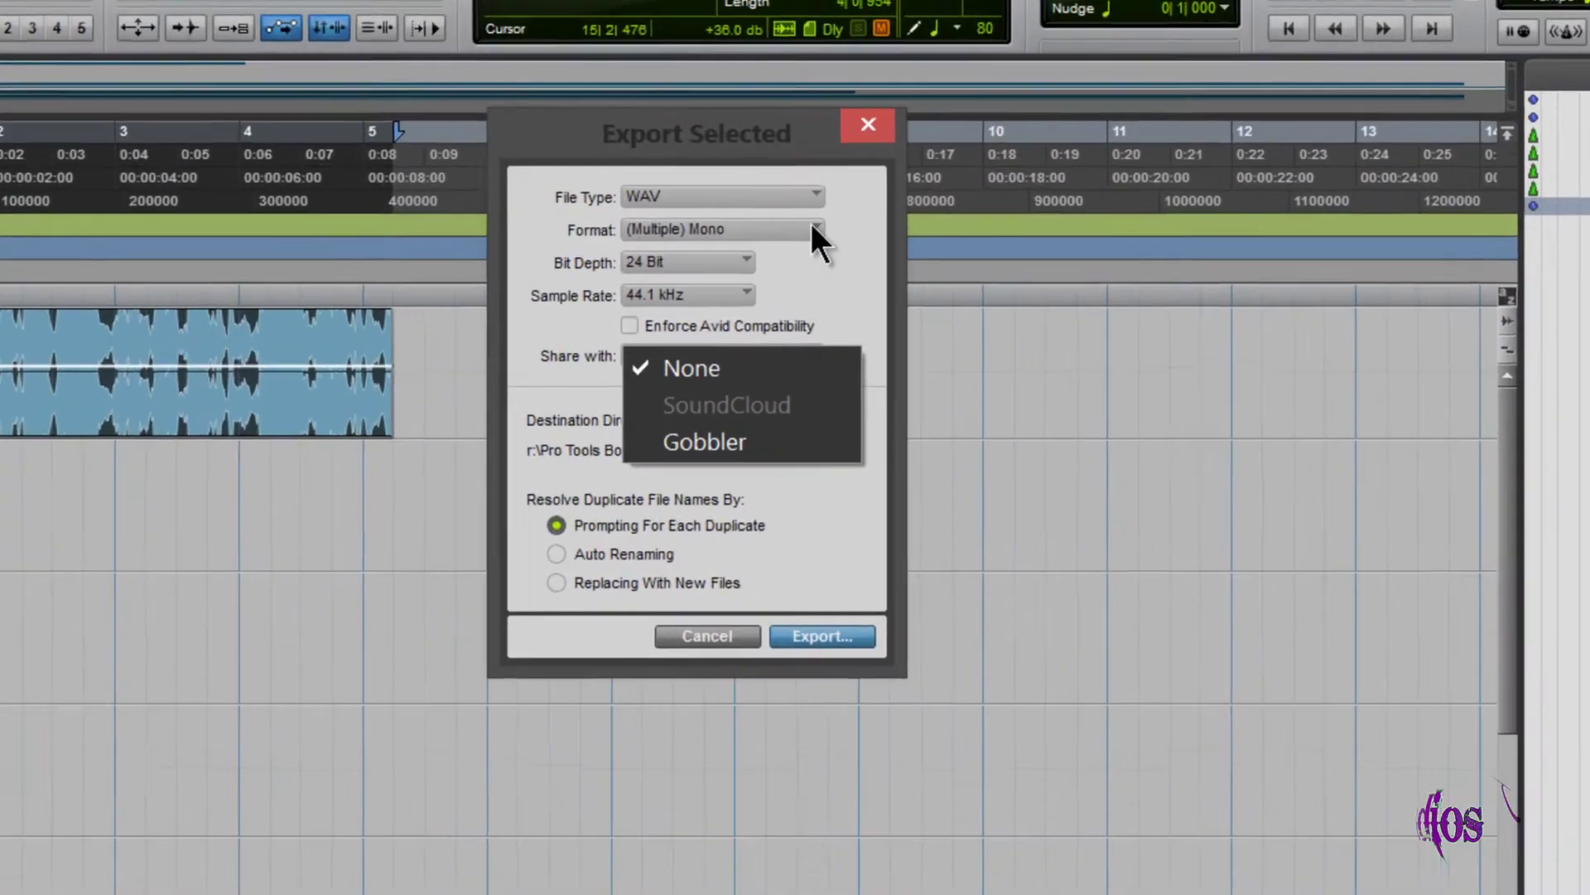
pyautogui.click(671, 194)
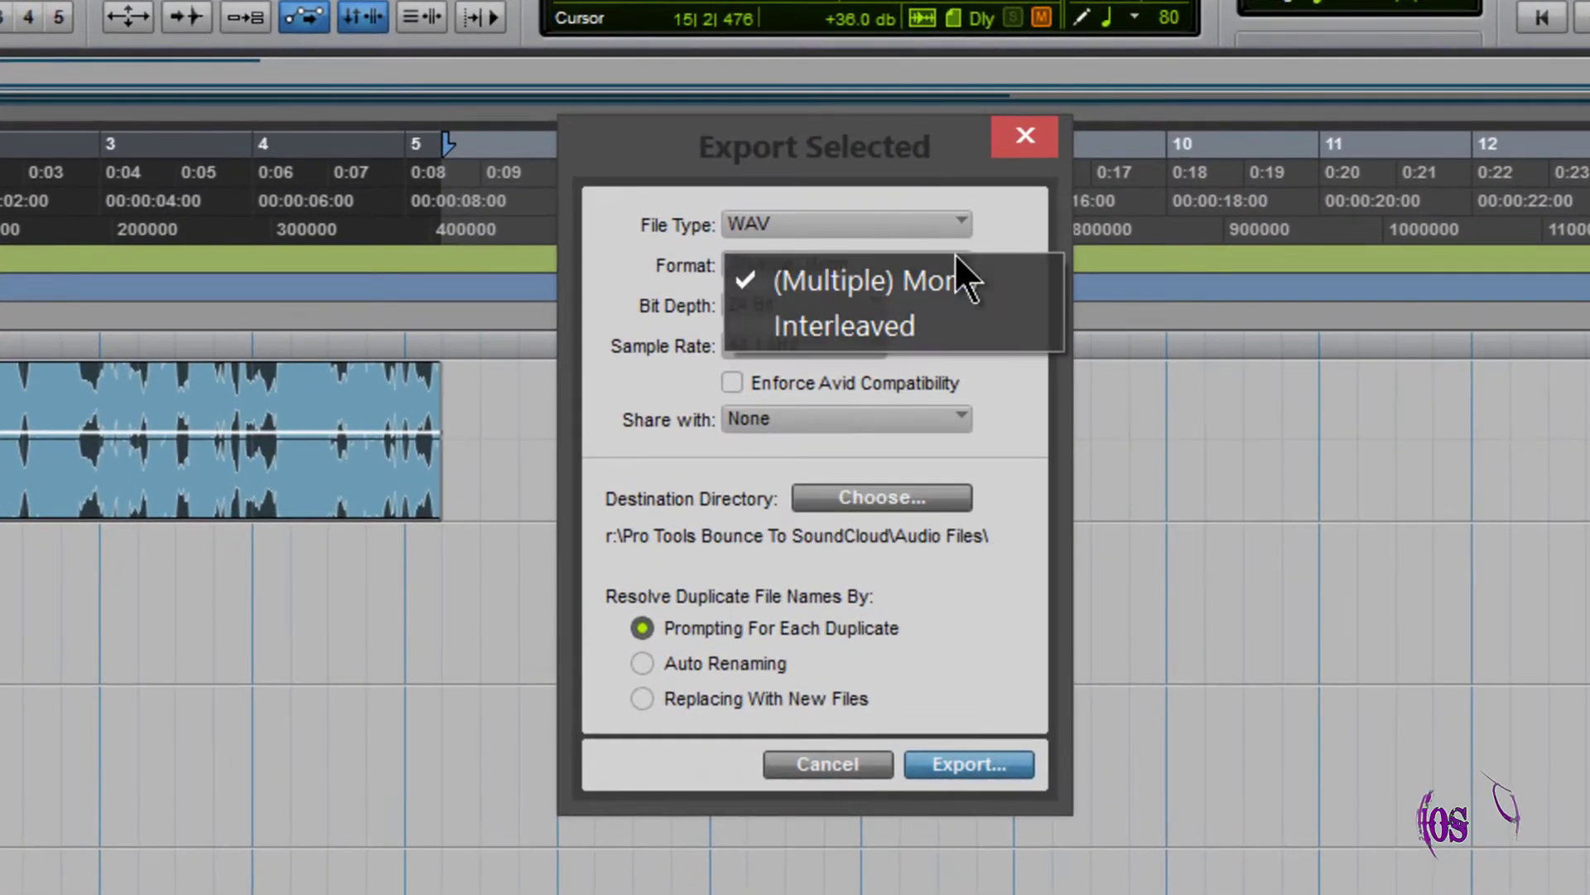
pyautogui.click(877, 337)
pyautogui.click(864, 346)
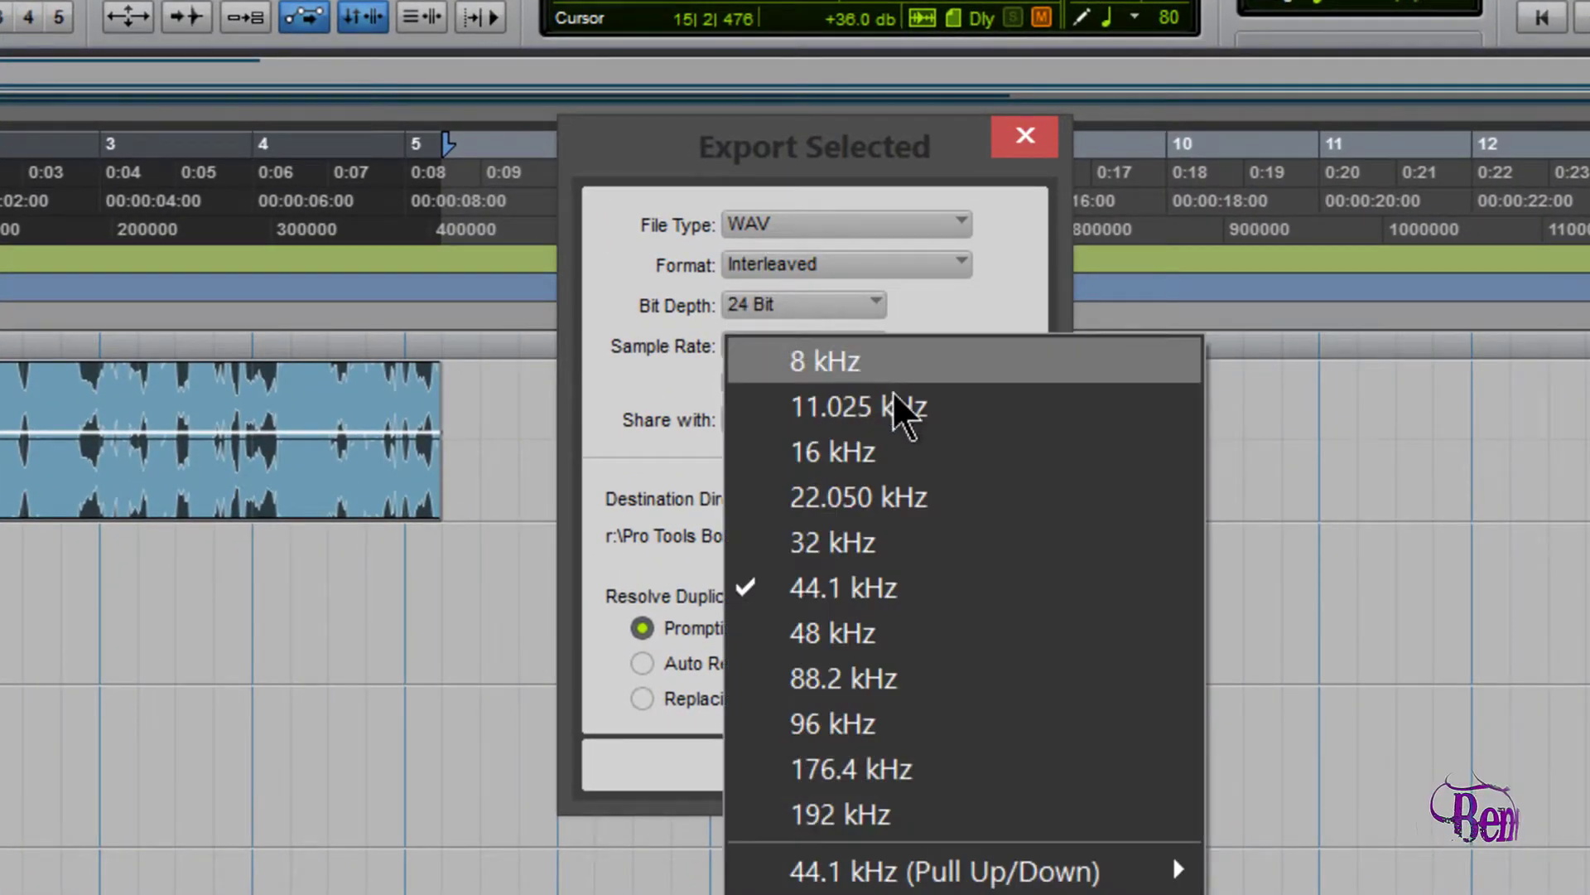
pyautogui.click(881, 629)
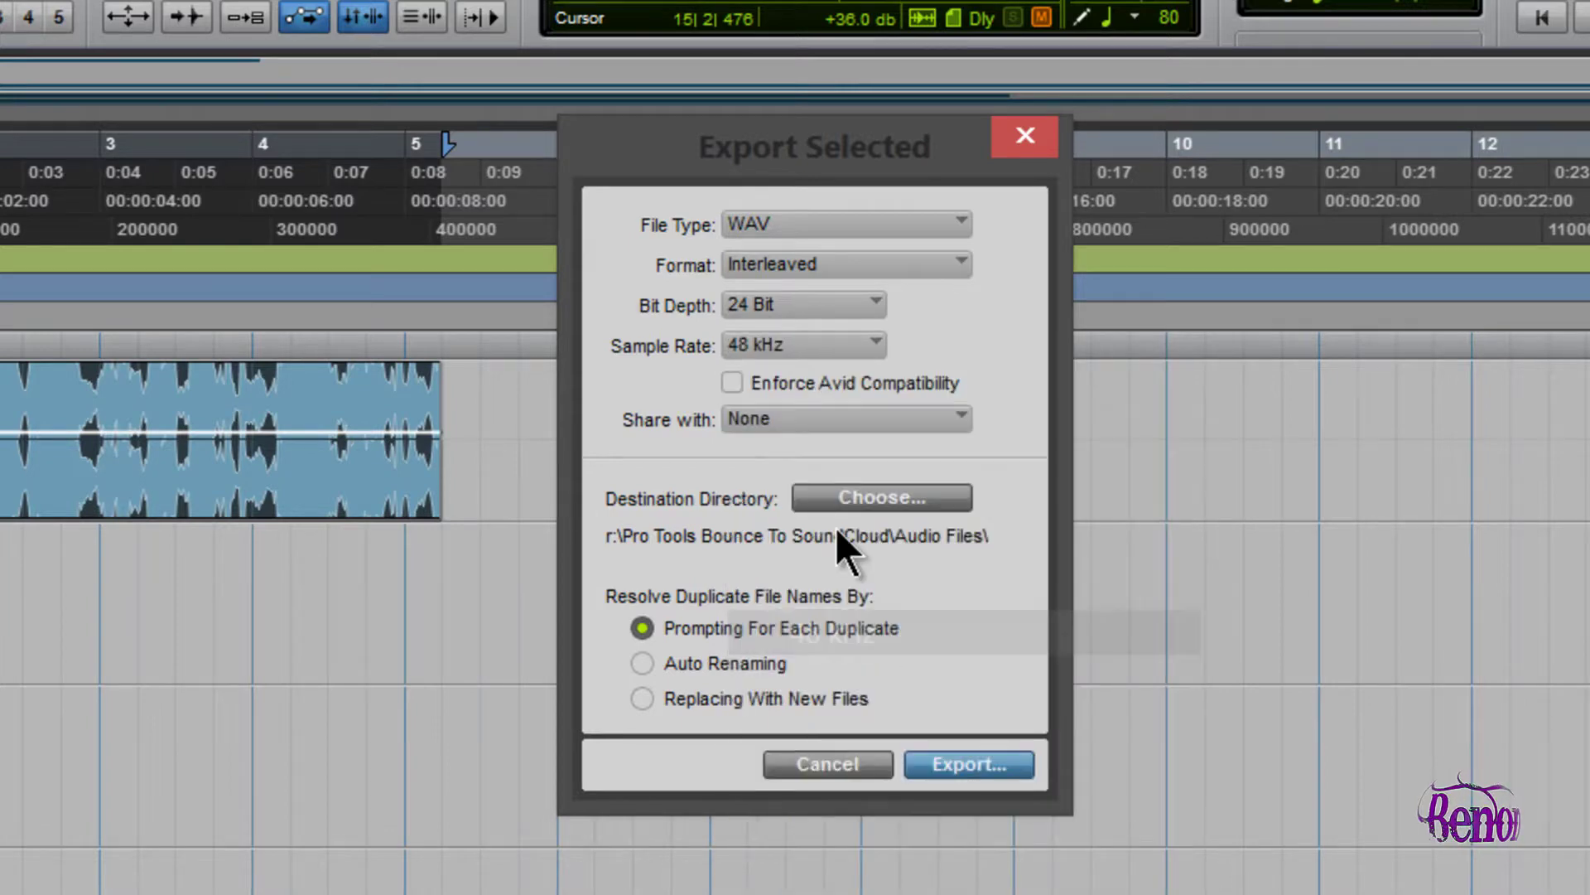
pyautogui.click(899, 421)
pyautogui.click(903, 476)
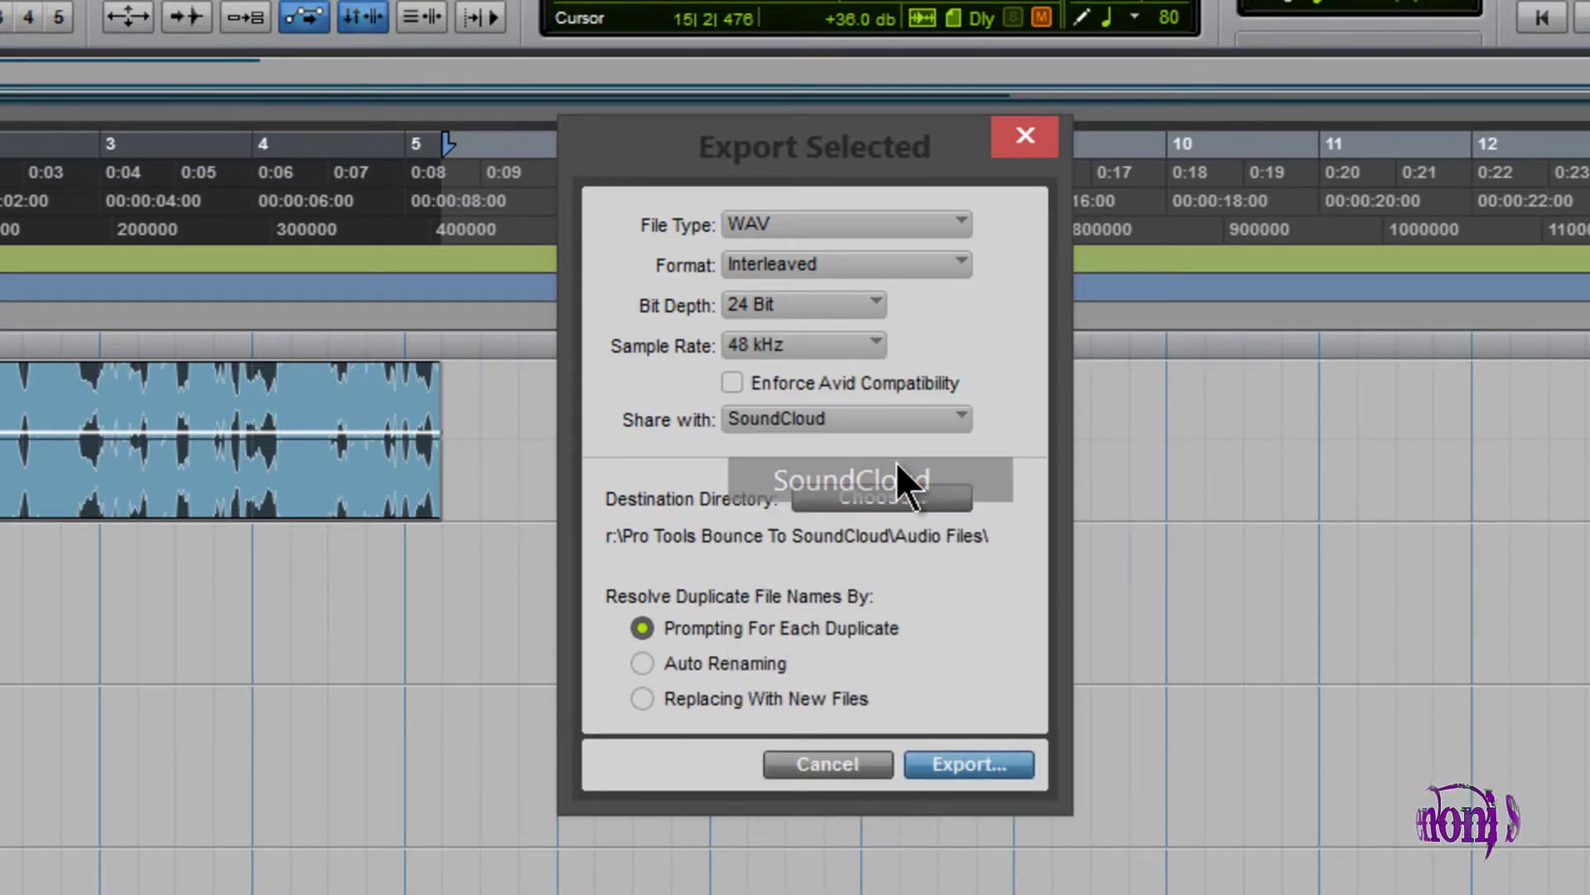
pyautogui.click(985, 766)
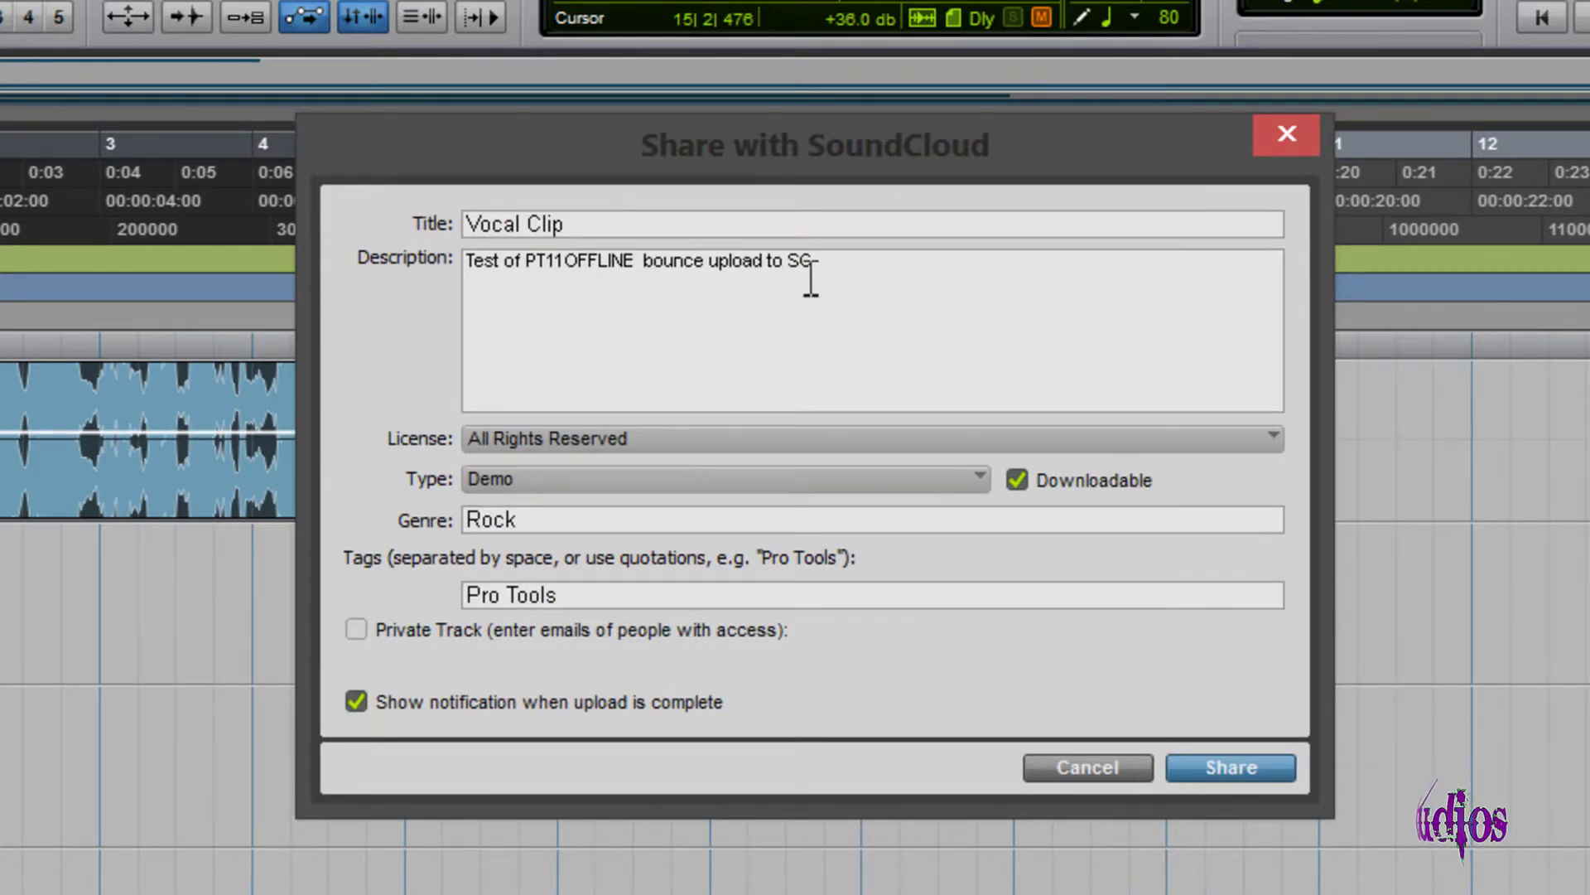
# - Describe the upload as 'Test of PT11EXPORT and SC', title it 'Vocal Clip-SC', and share
pyautogui.moveTo(813, 263); pyautogui.dragTo(564, 264)
pyautogui.press('BackSpace')
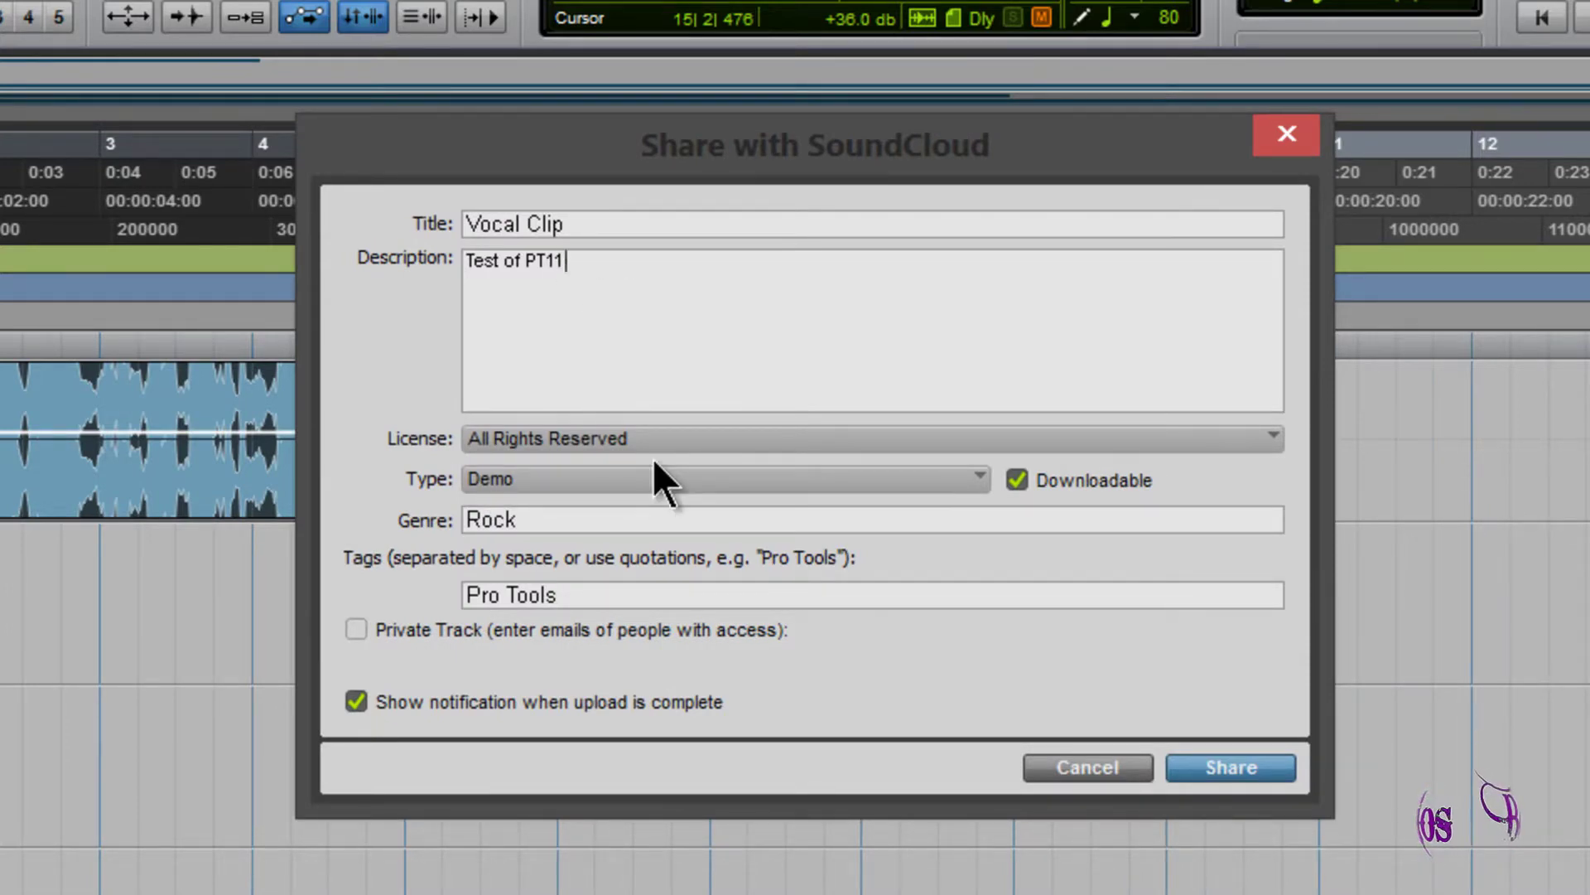
pyautogui.write('EXPORT and SC')
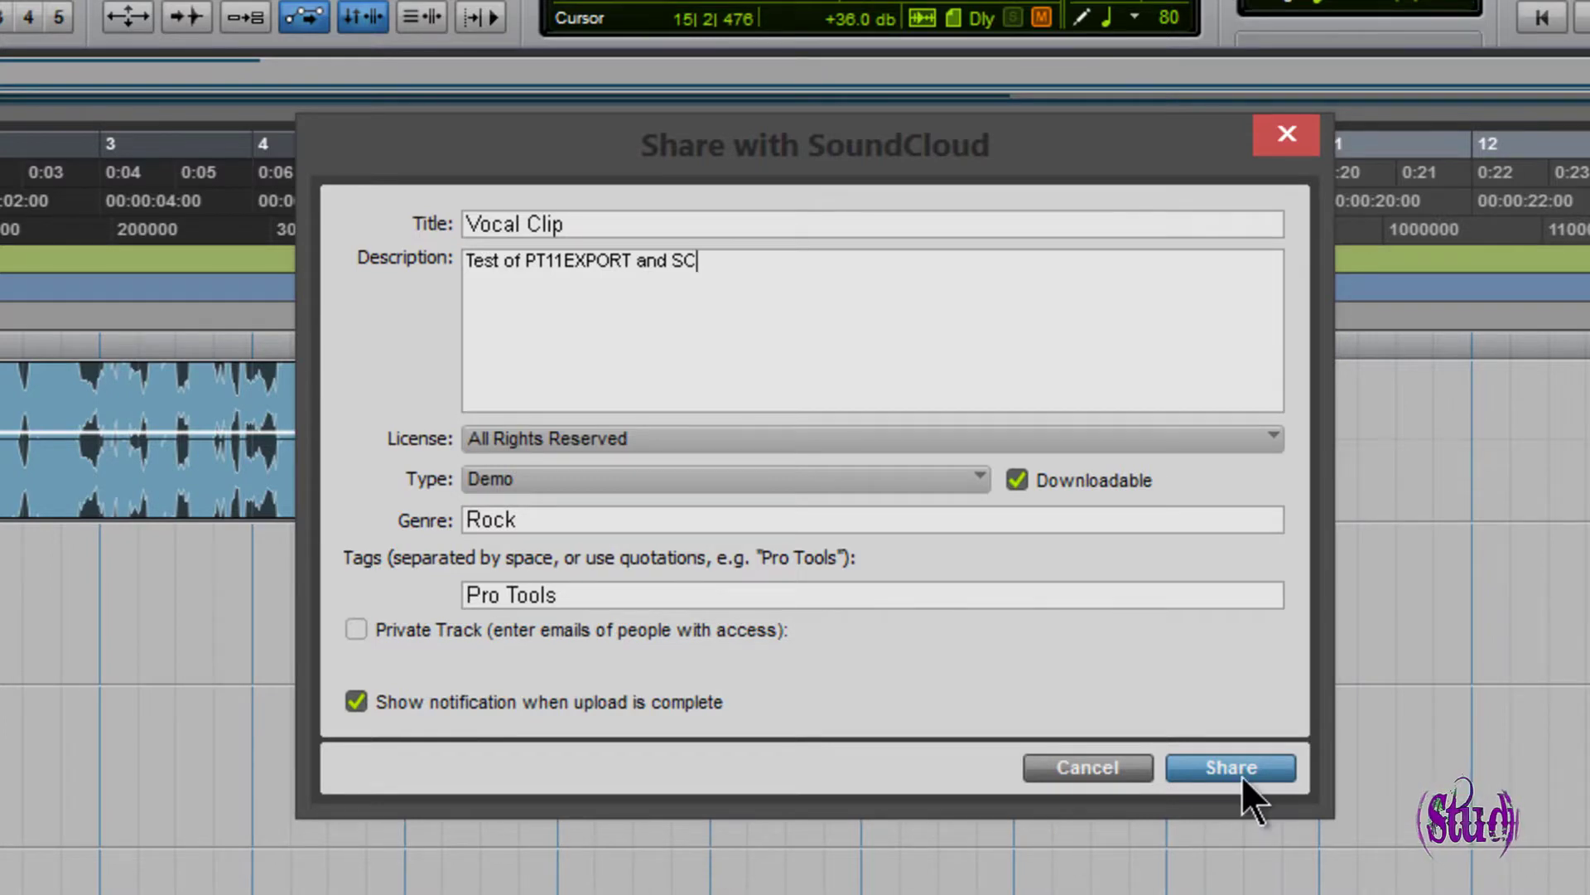
pyautogui.click(607, 222)
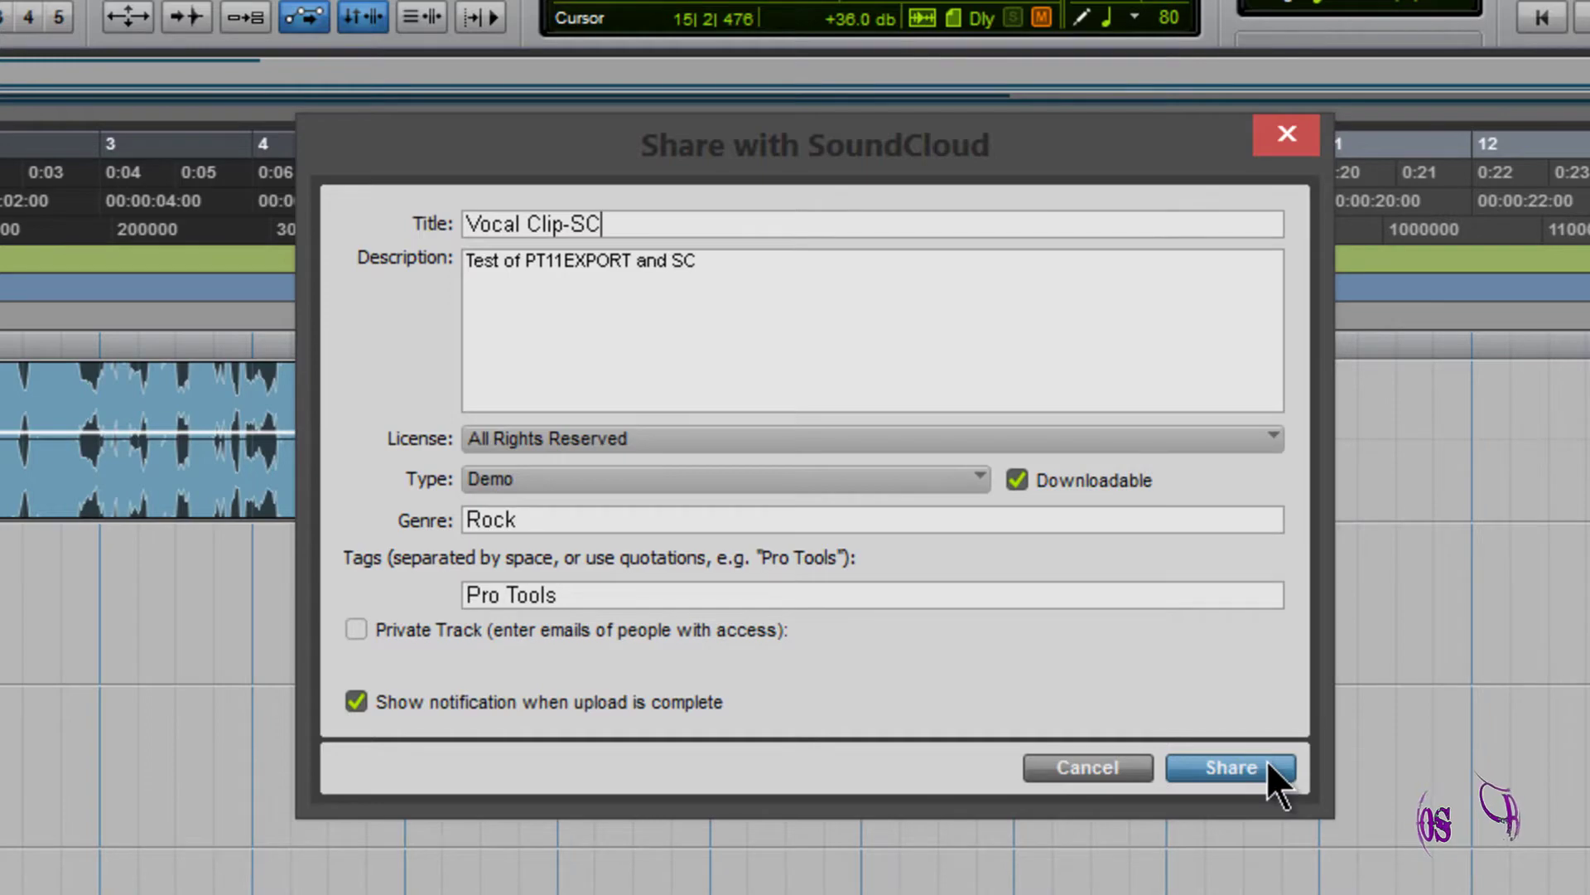
pyautogui.click(1234, 767)
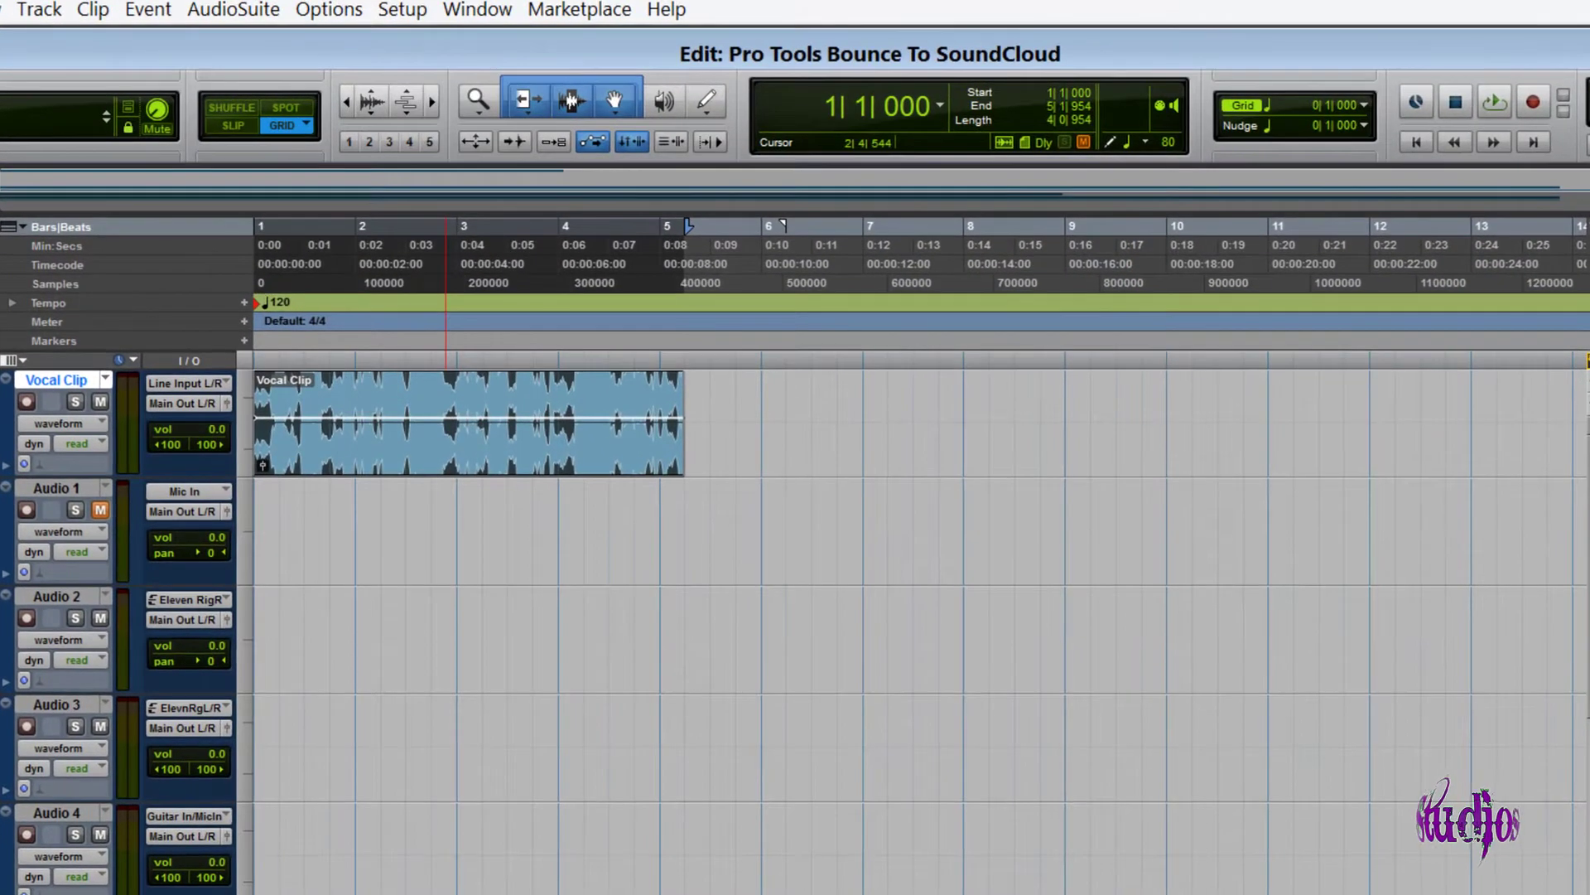
# - Locate Vocal Clip in the Audio Files folder and dismiss the Upload Successful message
pyautogui.press('super+e')
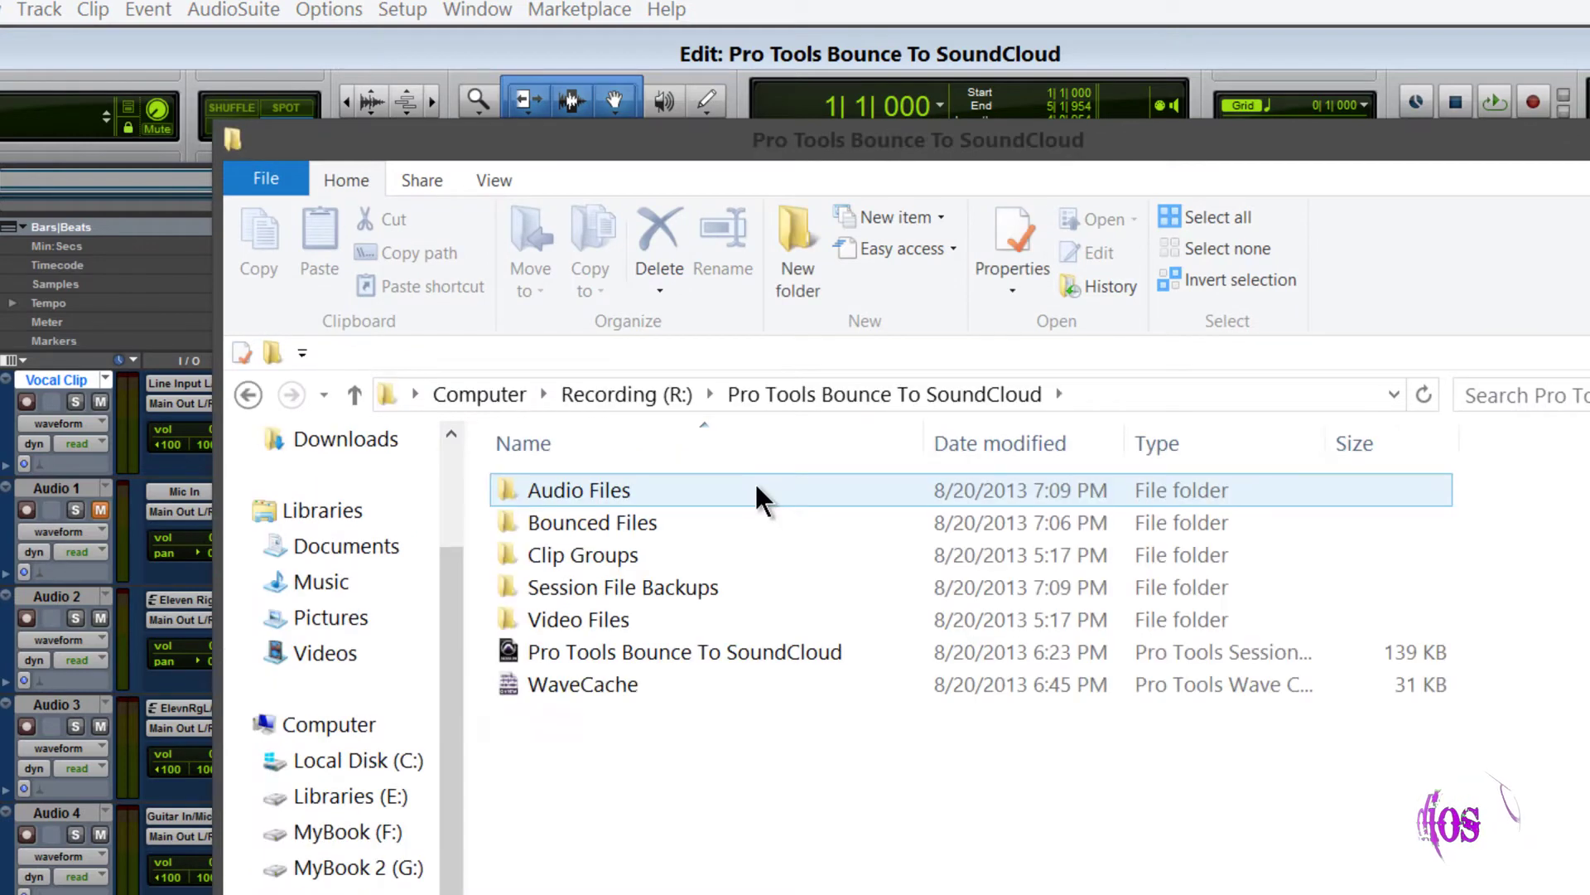
pyautogui.doubleClick(754, 483)
pyautogui.click(630, 587)
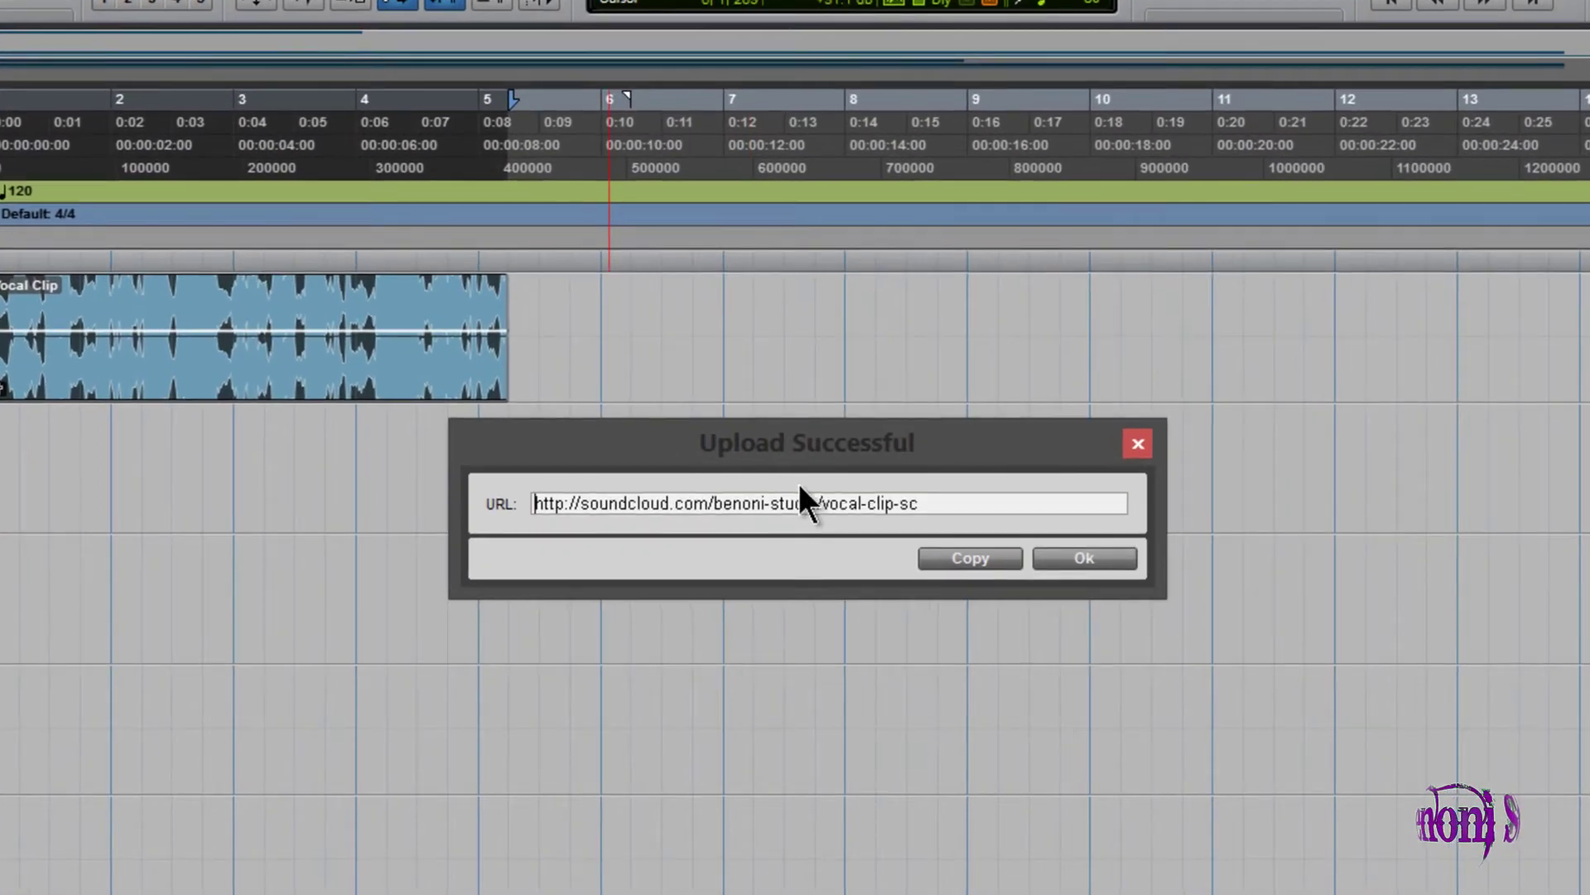
pyautogui.click(1075, 564)
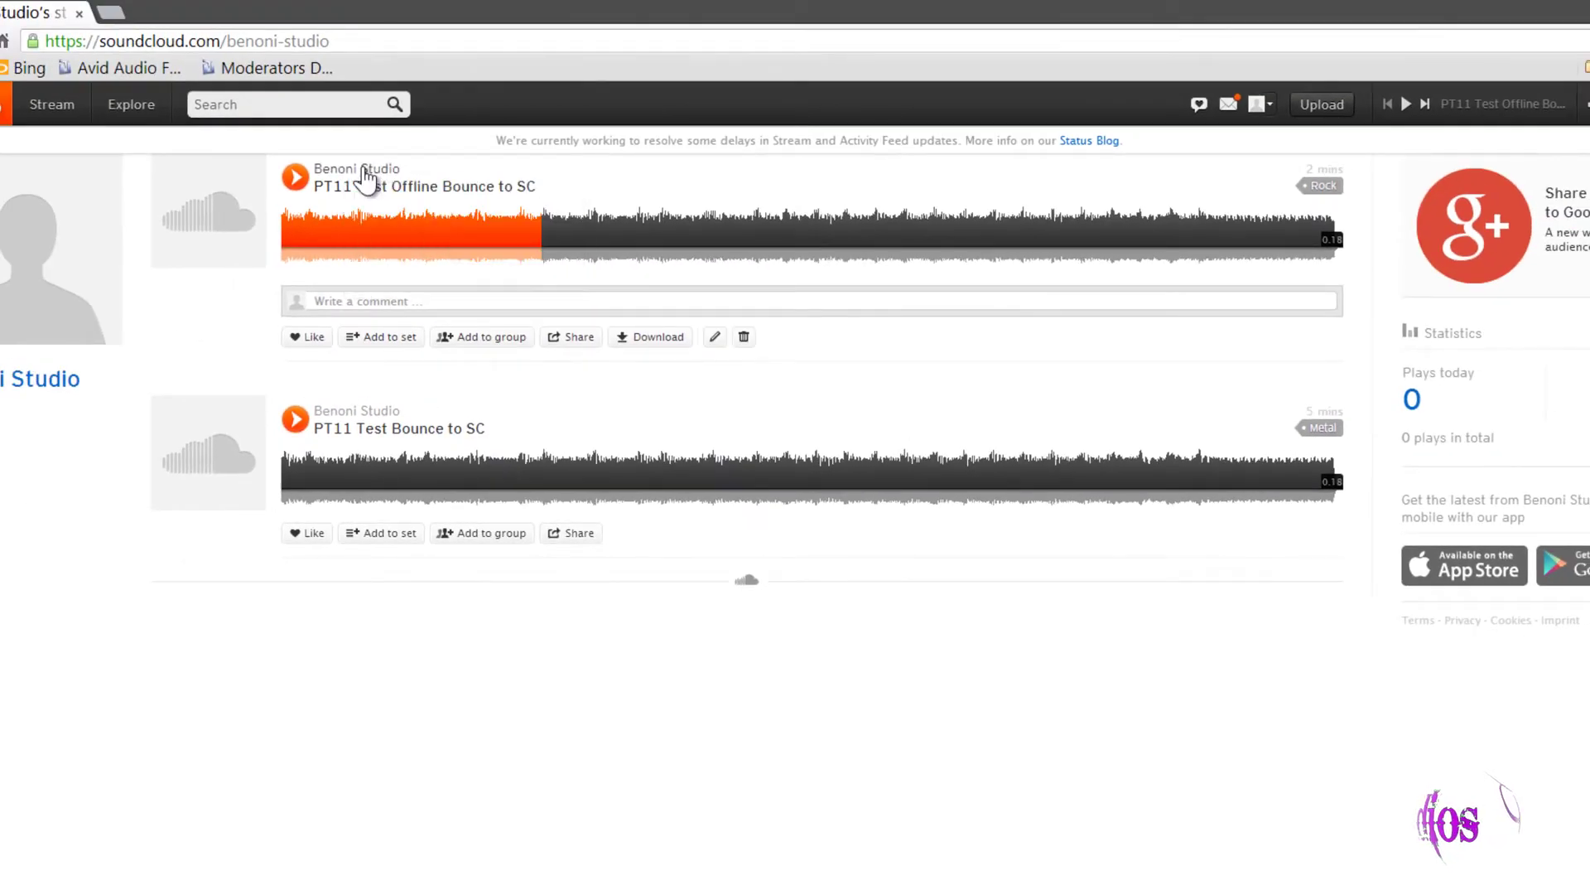
# - Reload the SoundCloud profile, then play and stop the Vocal Clip-SC track
pyautogui.click(362, 169)
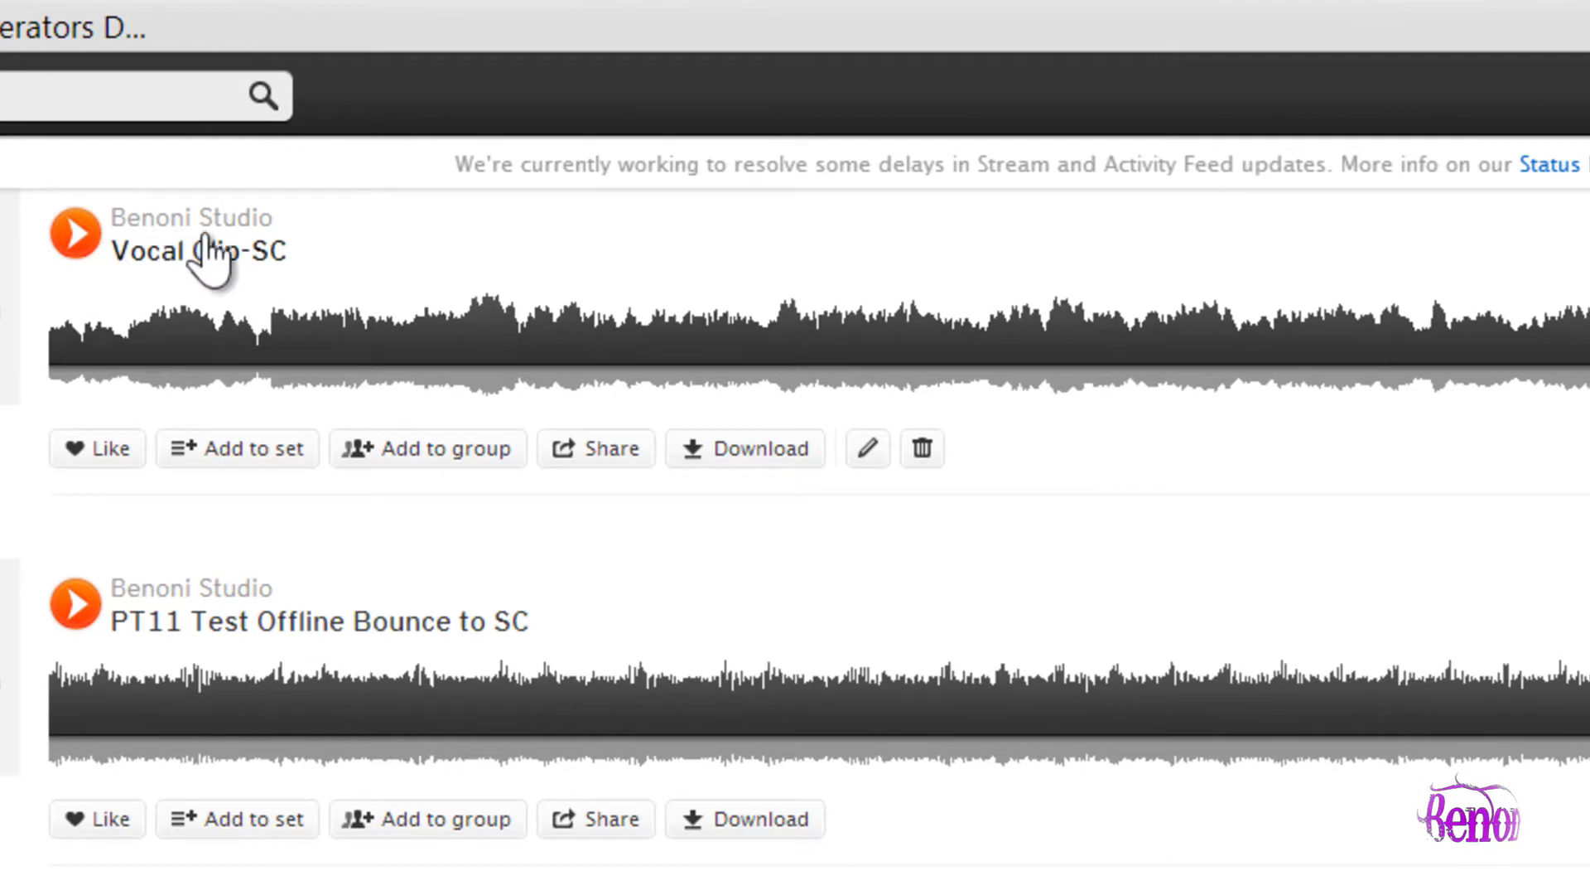
pyautogui.click(74, 236)
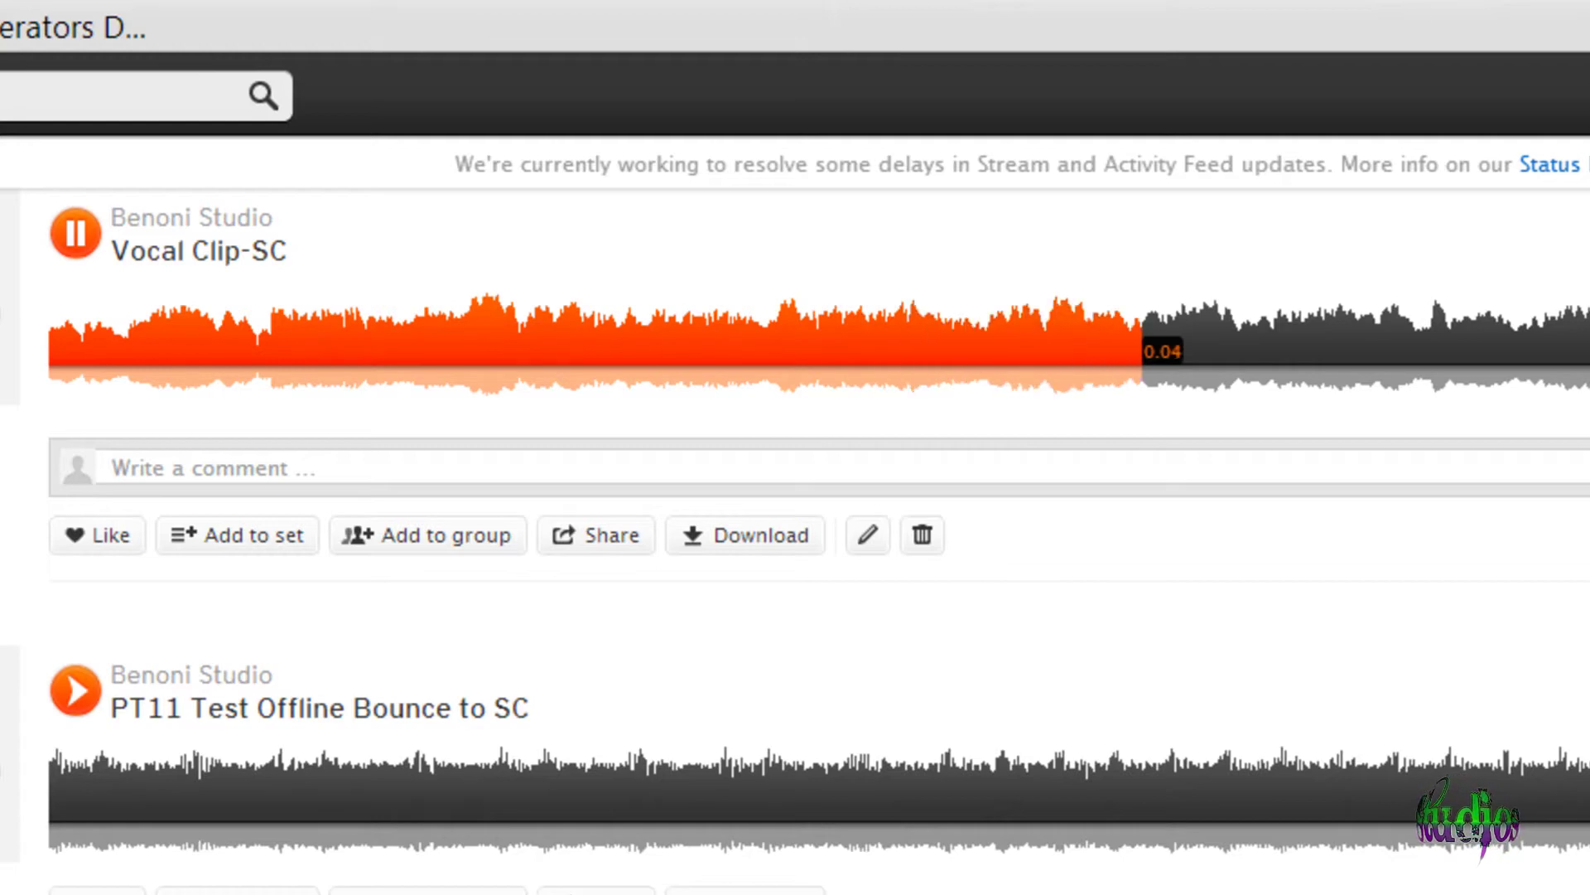
pyautogui.press('space')
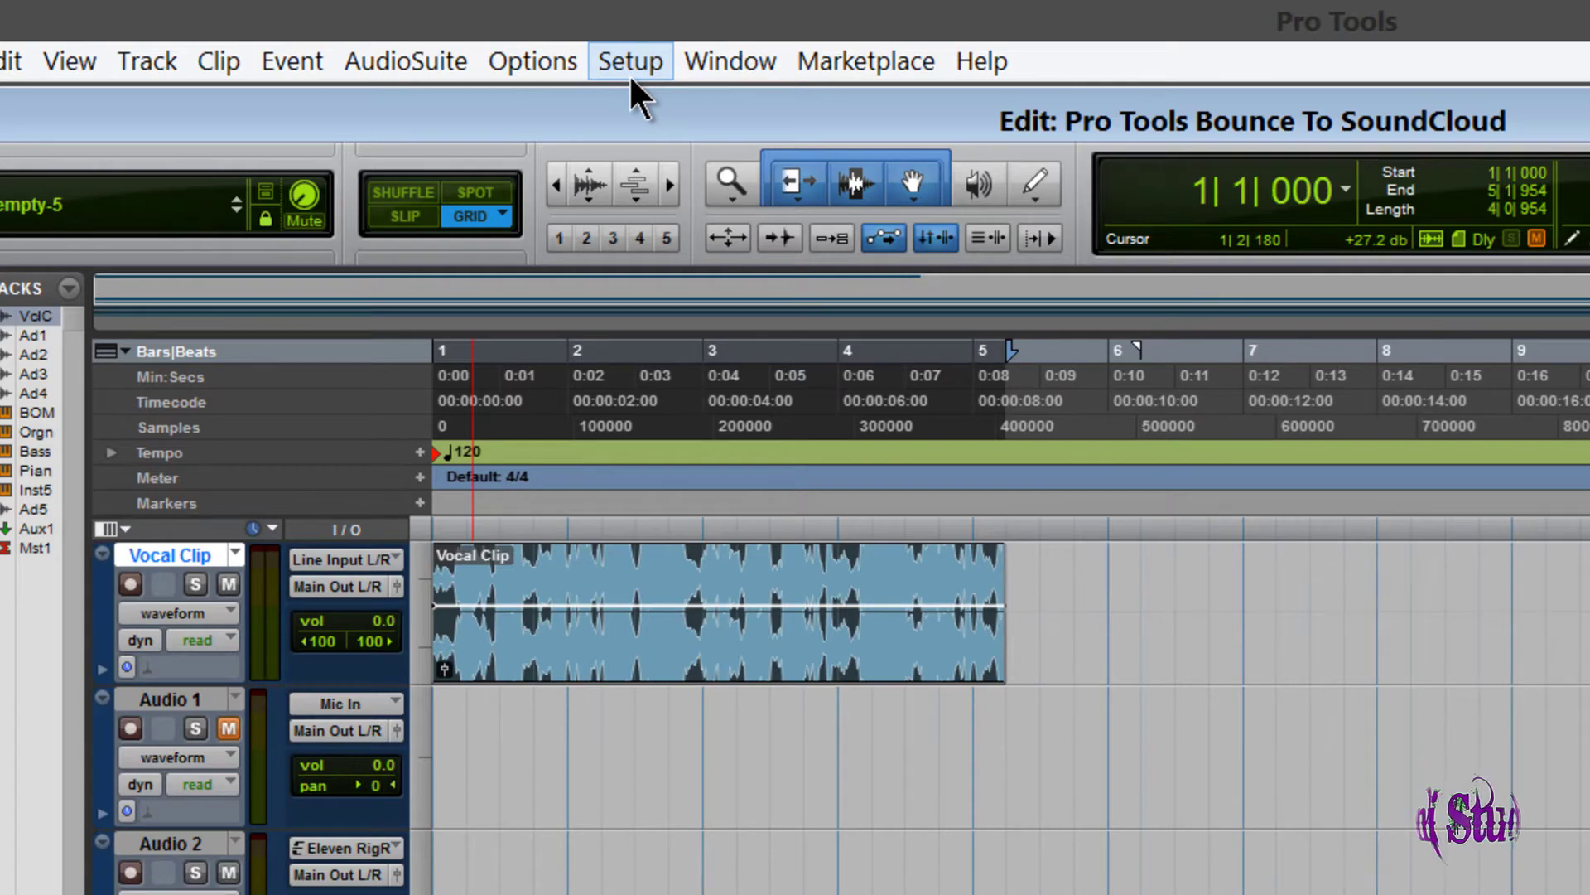
# - Disconnect SoundCloud via Setup > Connect to > SoundCloud and close the login window
pyautogui.click(629, 66)
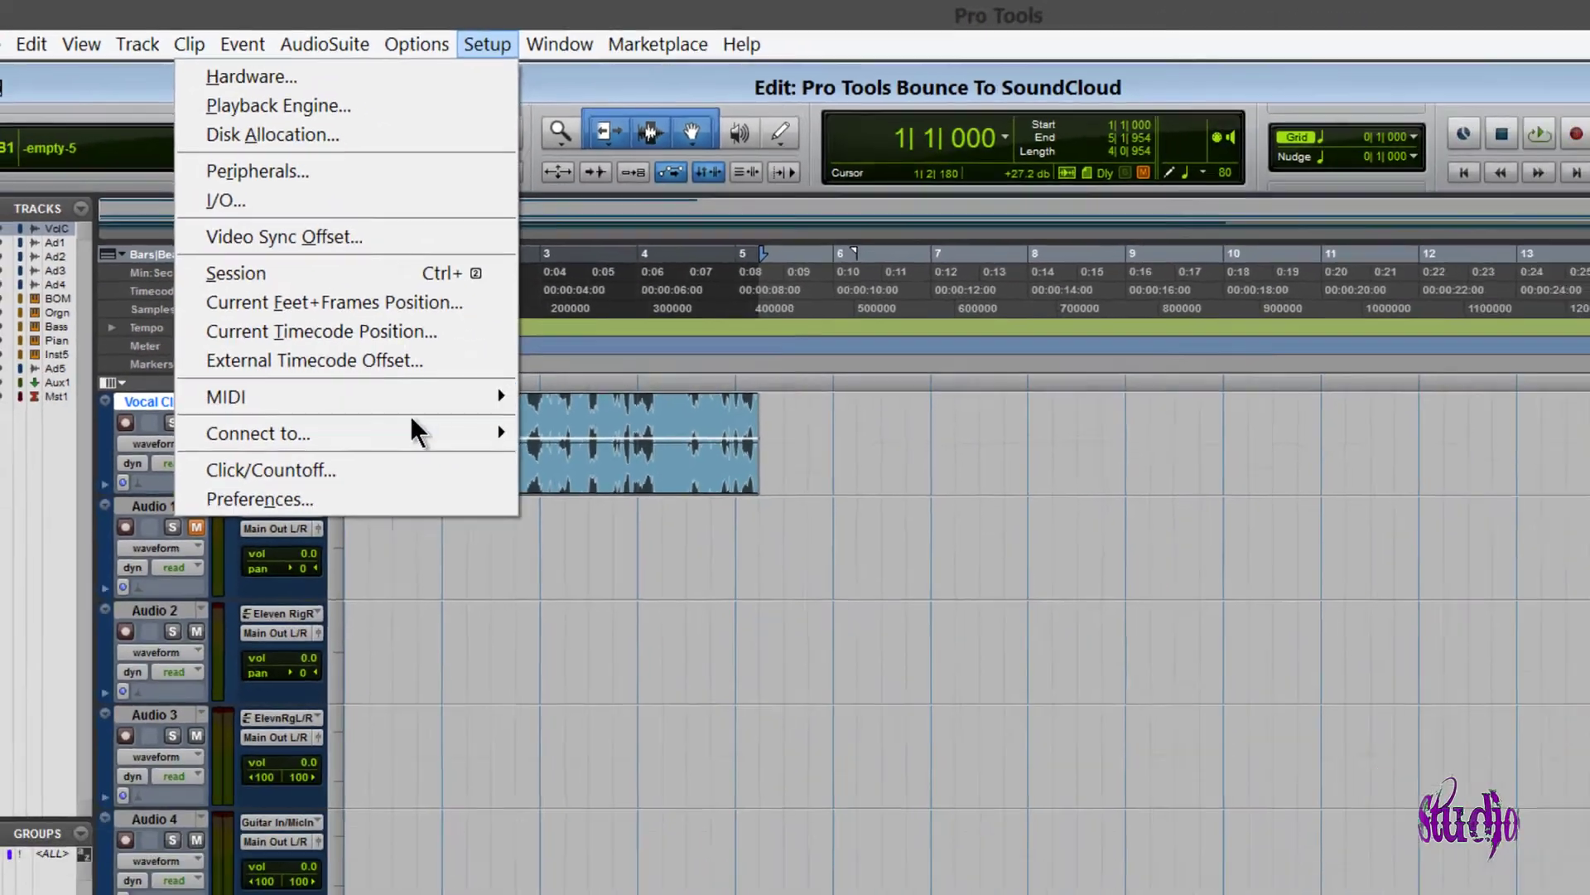
pyautogui.moveTo(533, 604)
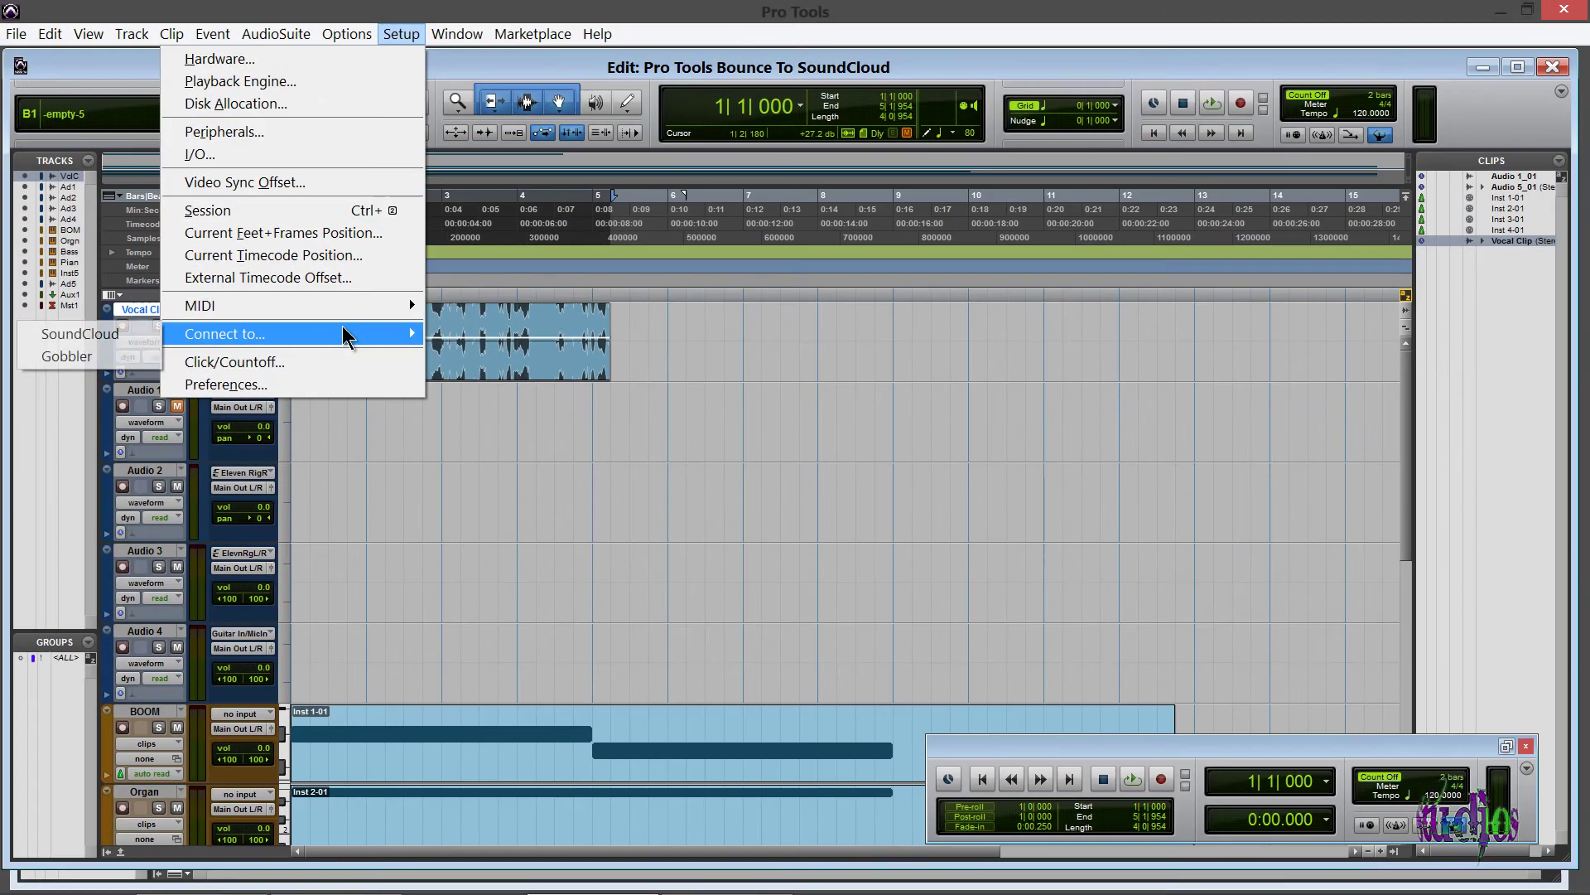
pyautogui.click(113, 338)
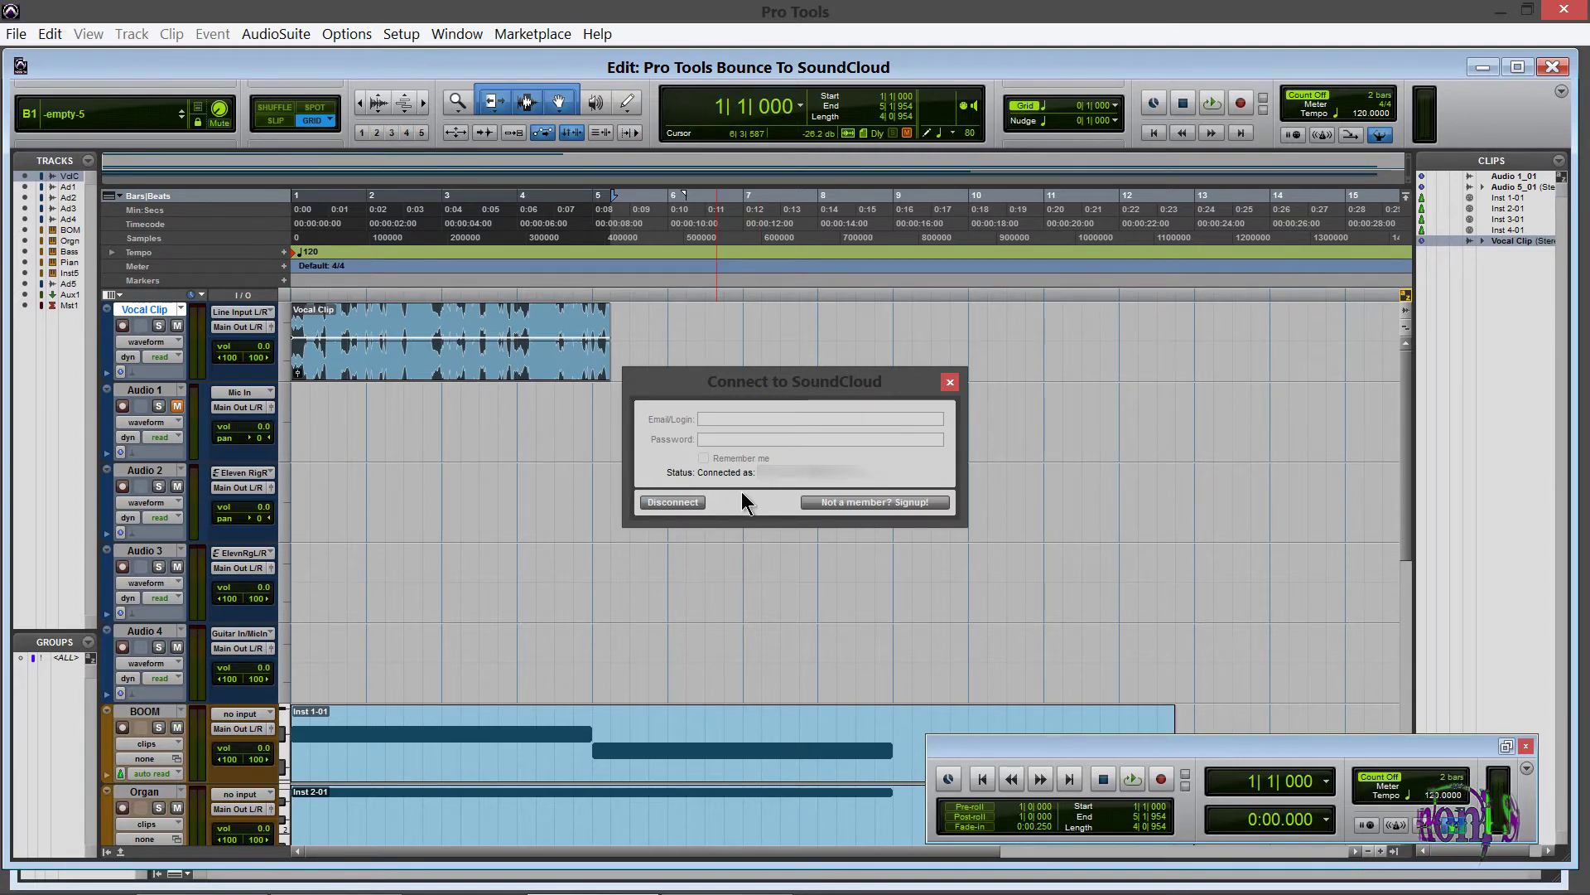
pyautogui.click(683, 502)
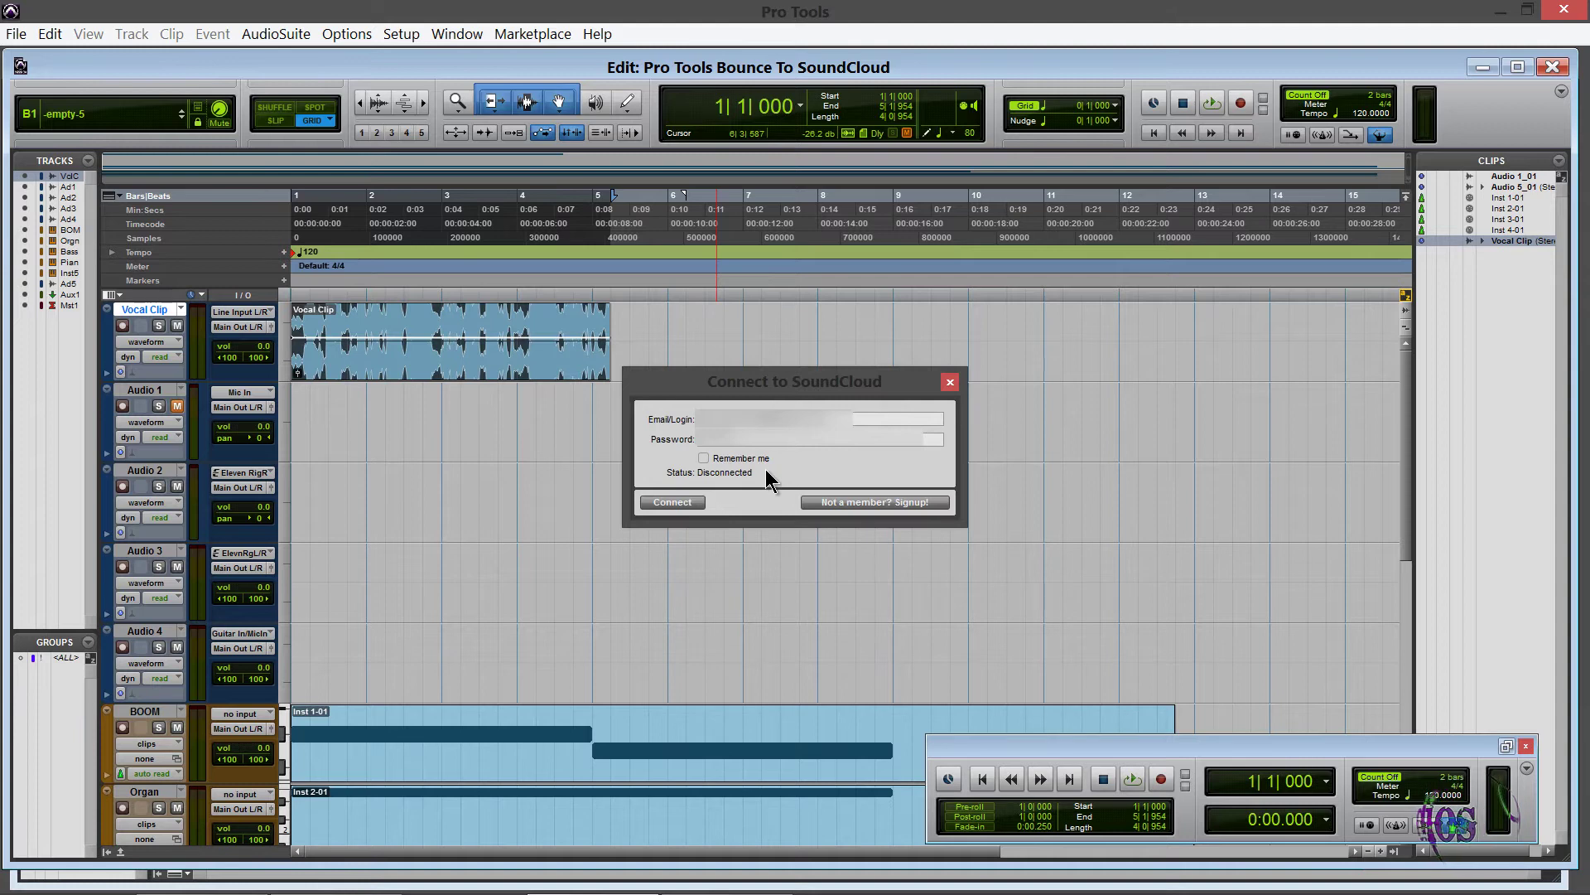
pyautogui.click(950, 383)
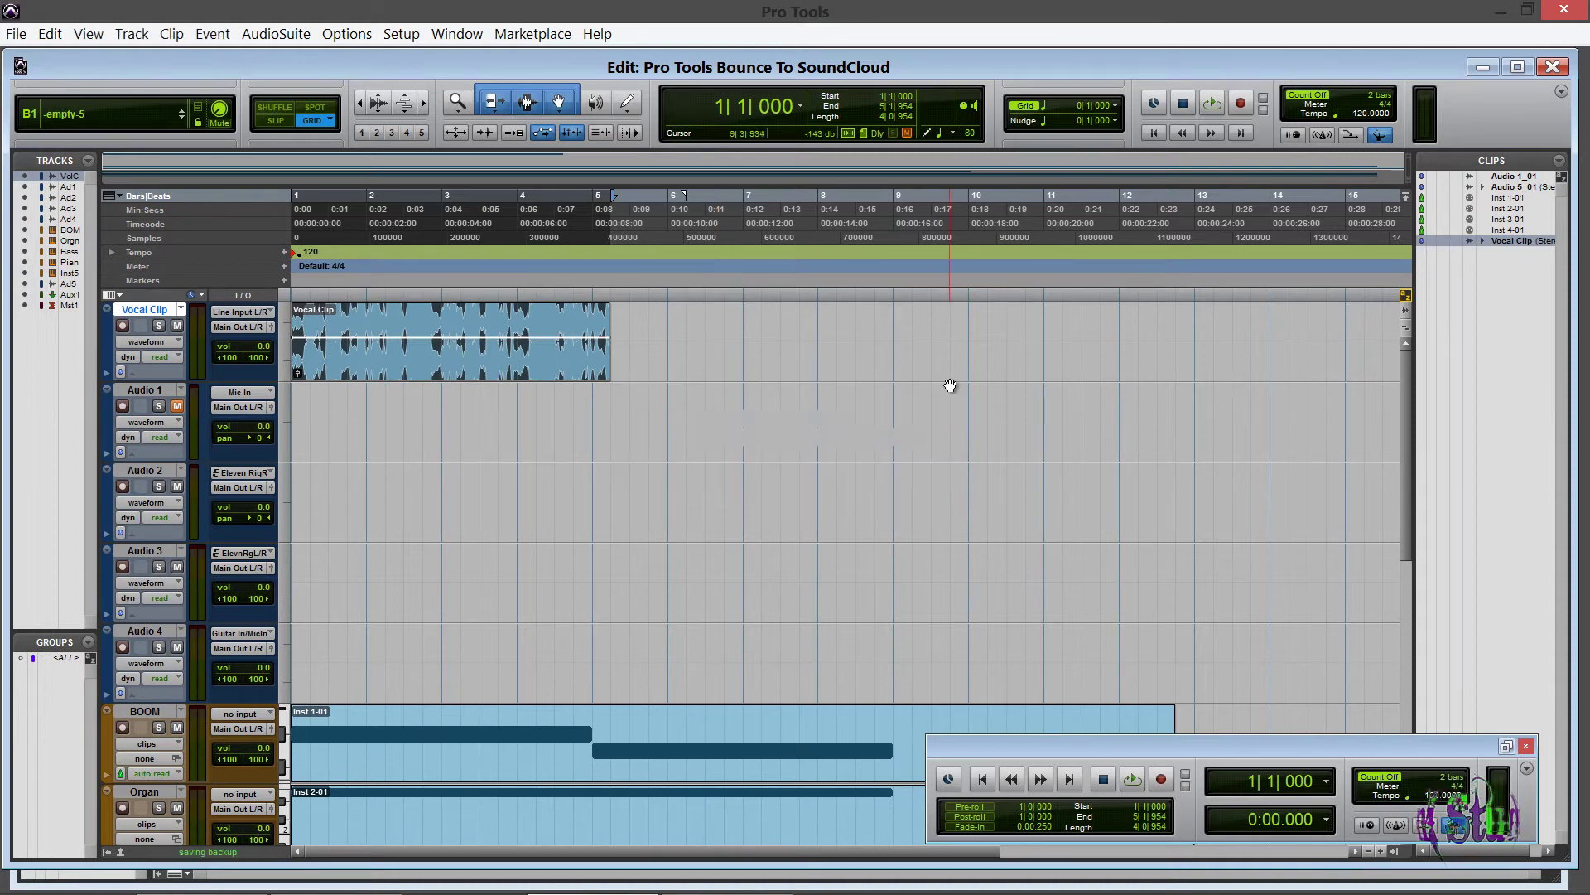
# - Reconnect the SoundCloud account through Setup > Connect to, then start a File > Bounce to > Disk
pyautogui.click(401, 34)
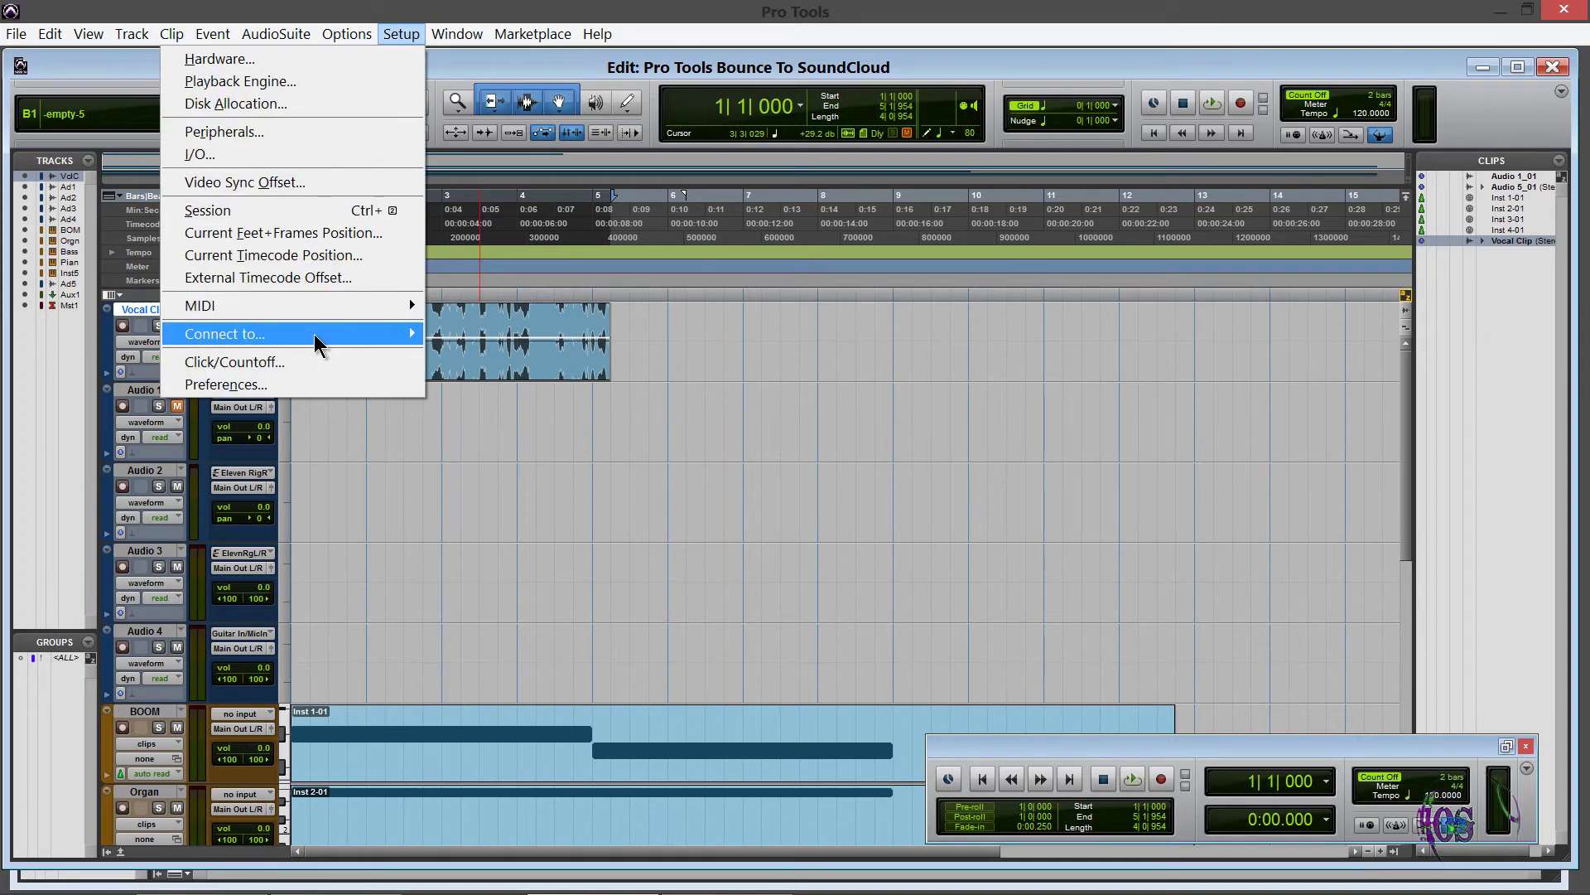
pyautogui.moveTo(314, 335)
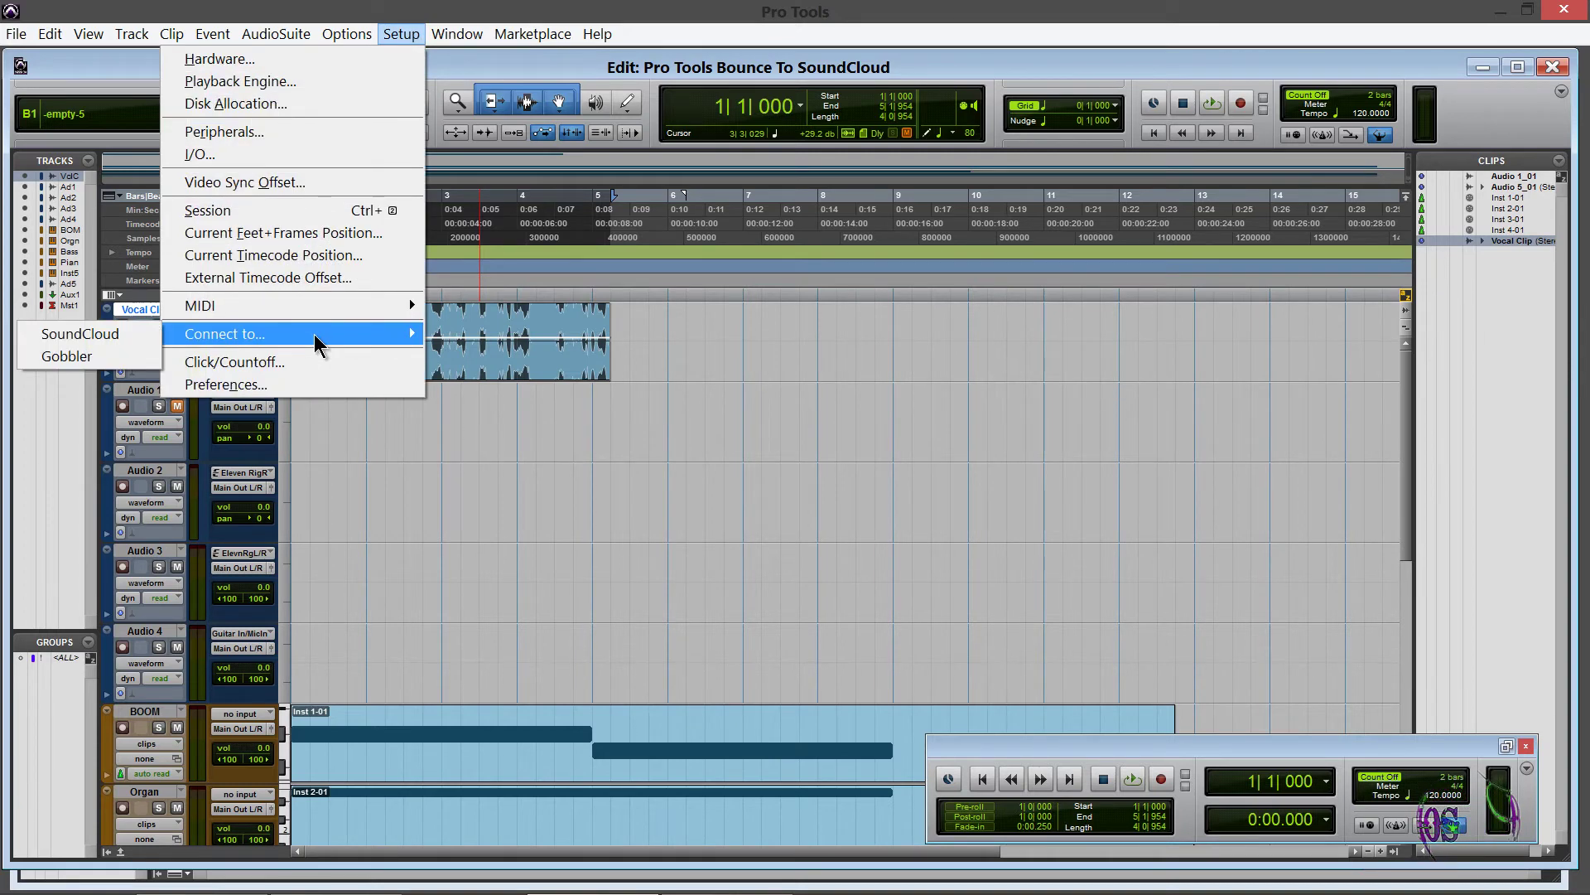
pyautogui.click(111, 347)
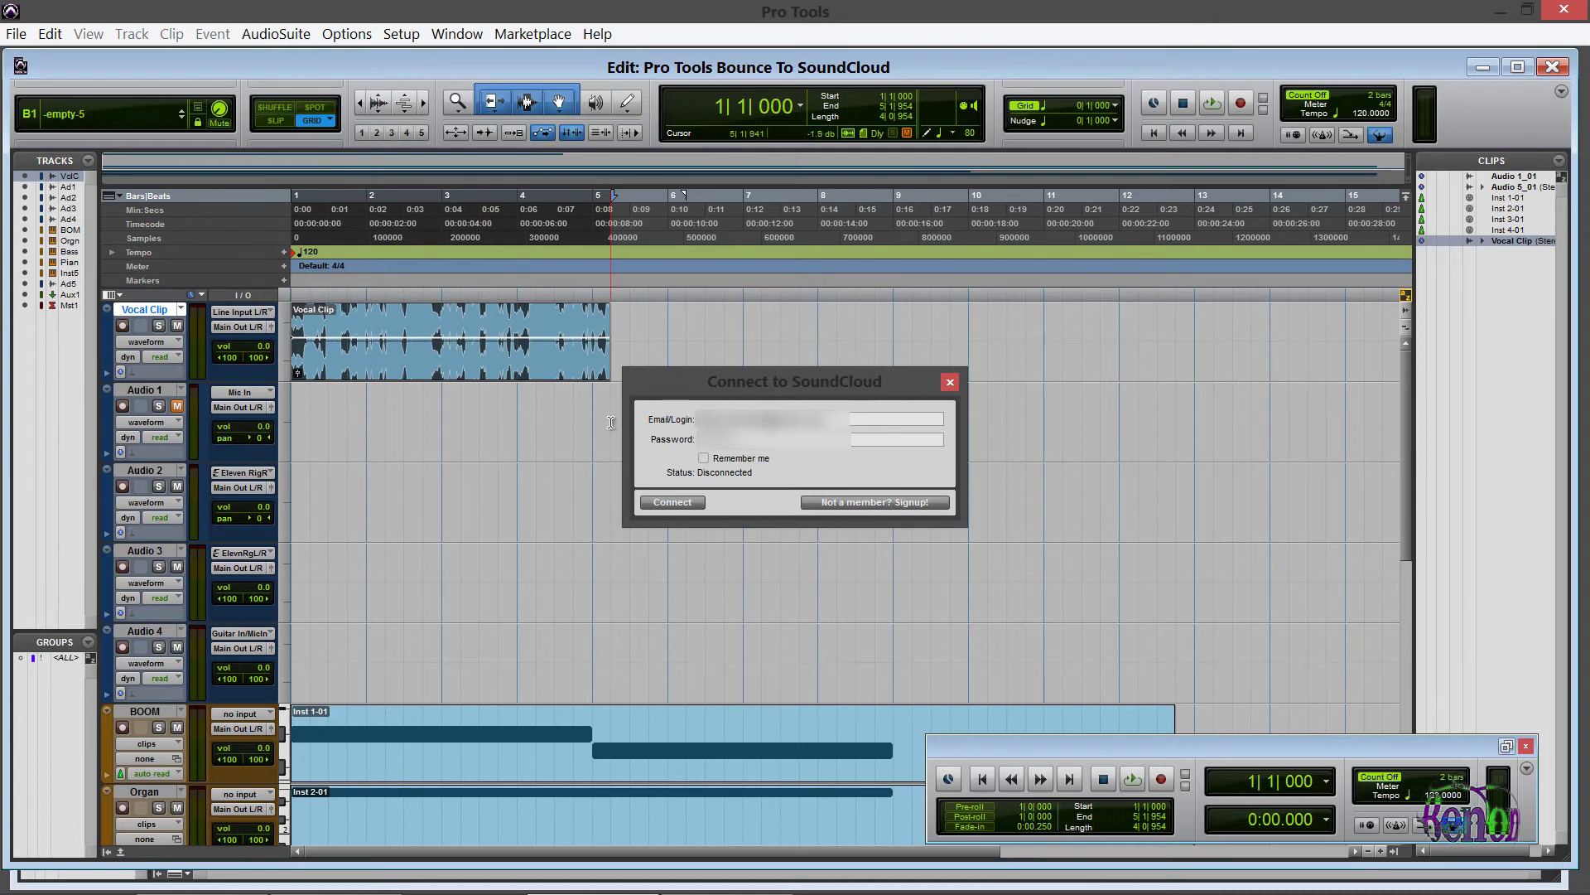
pyautogui.click(673, 503)
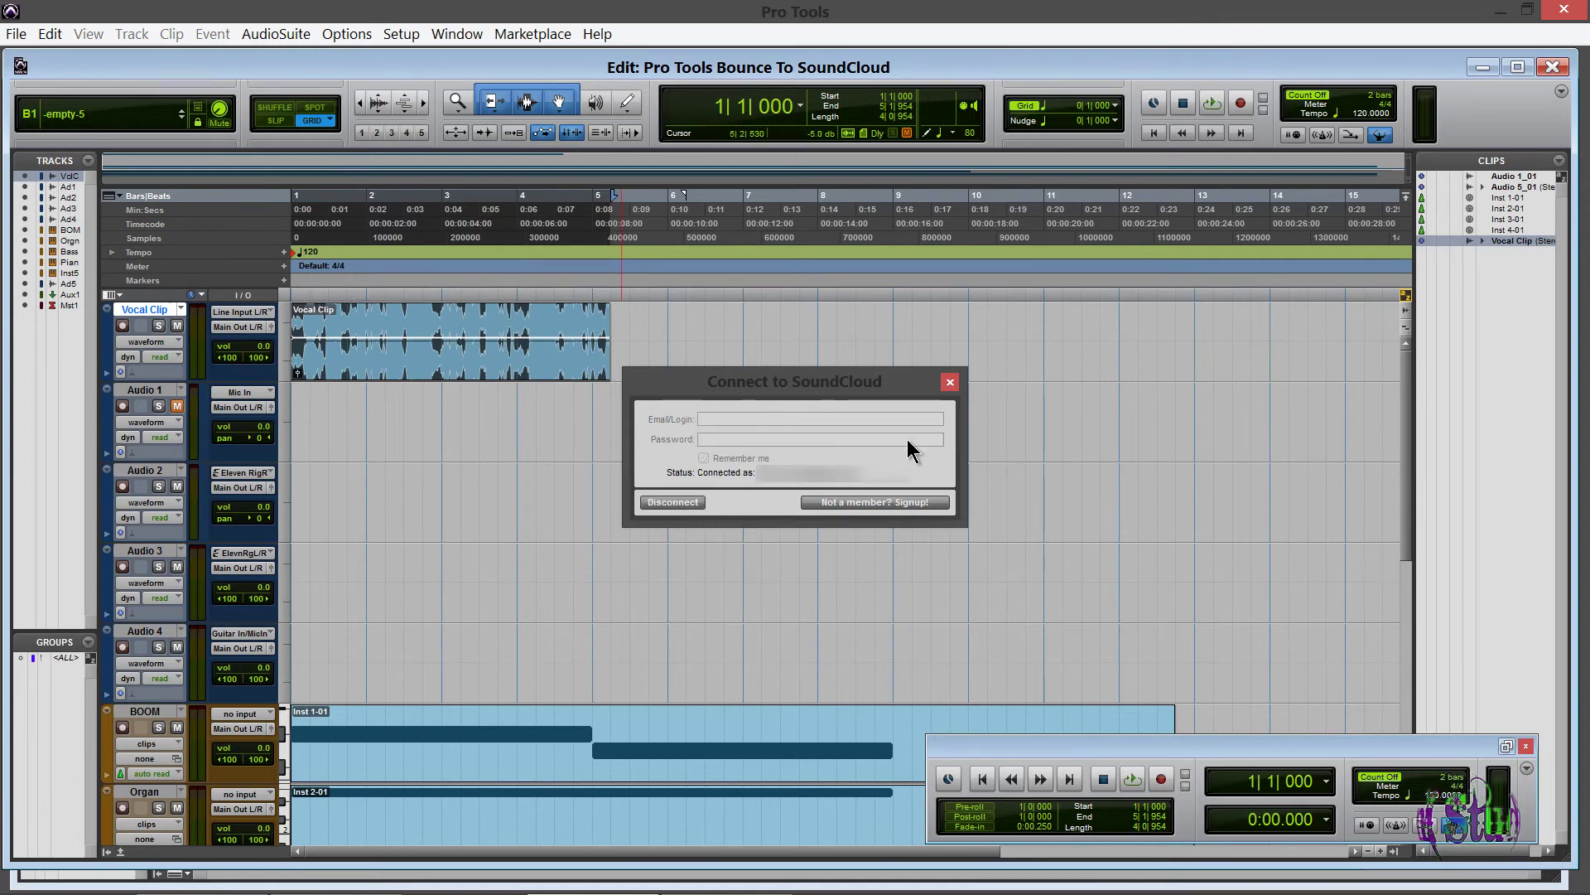
pyautogui.click(950, 382)
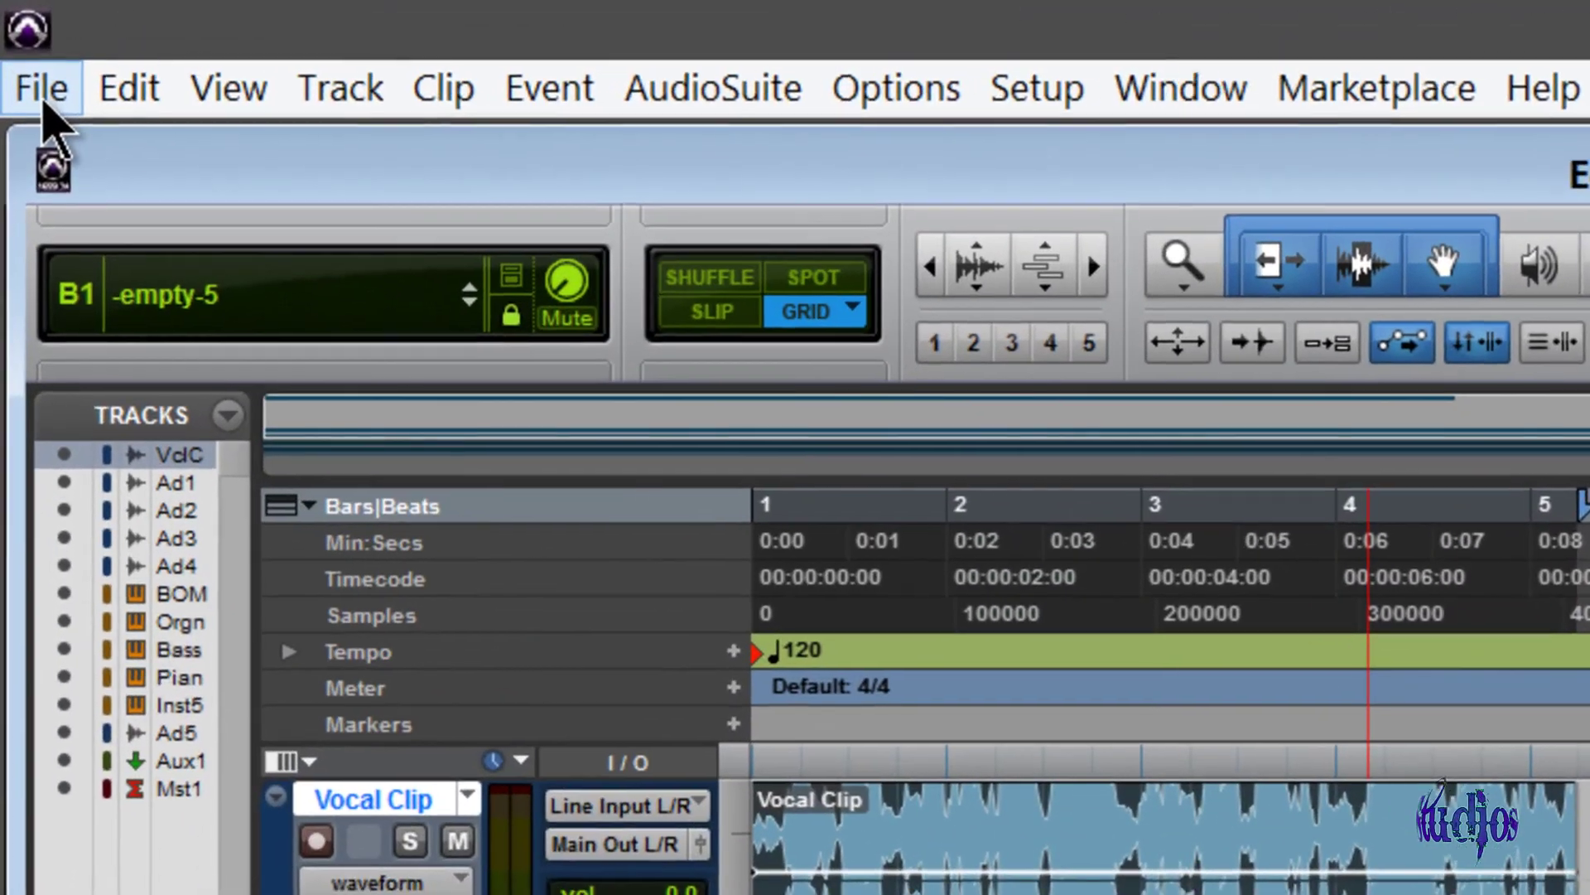
pyautogui.click(16, 34)
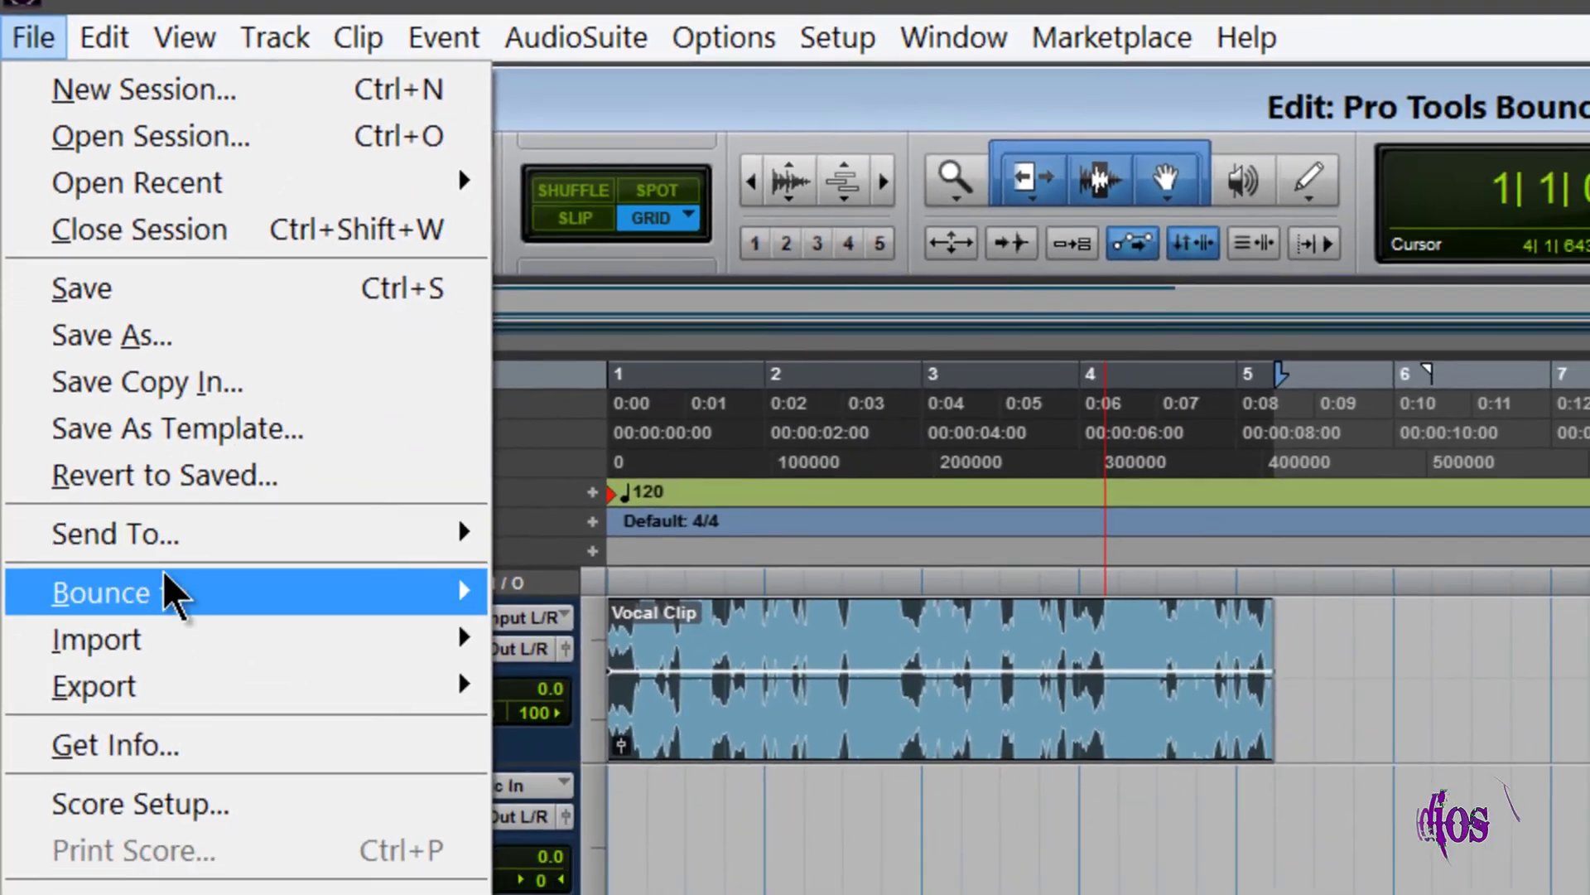
pyautogui.moveTo(187, 736)
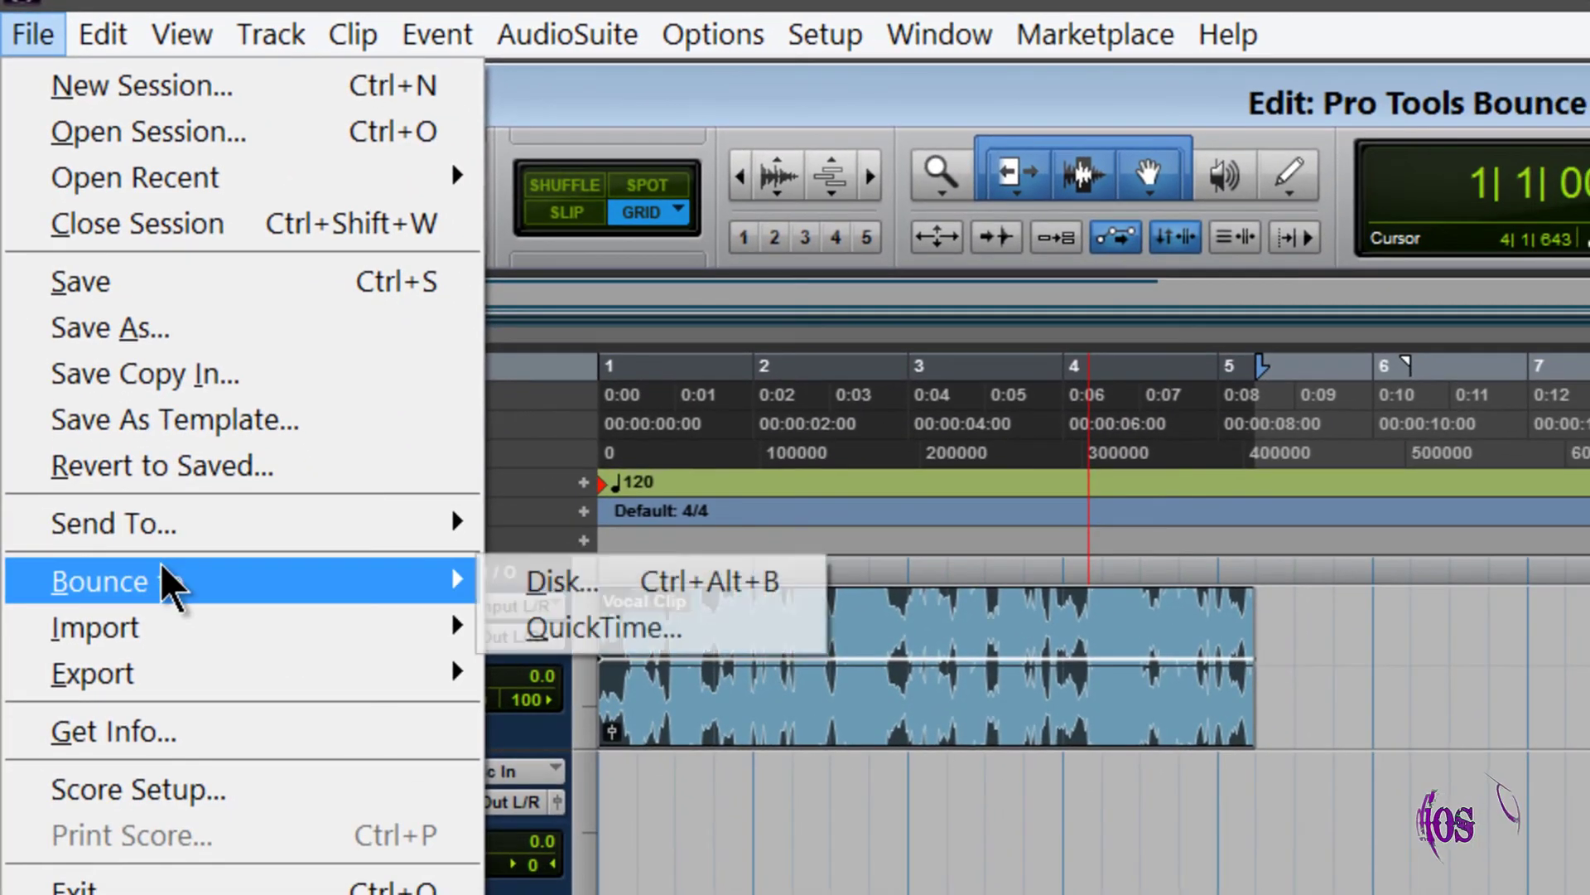